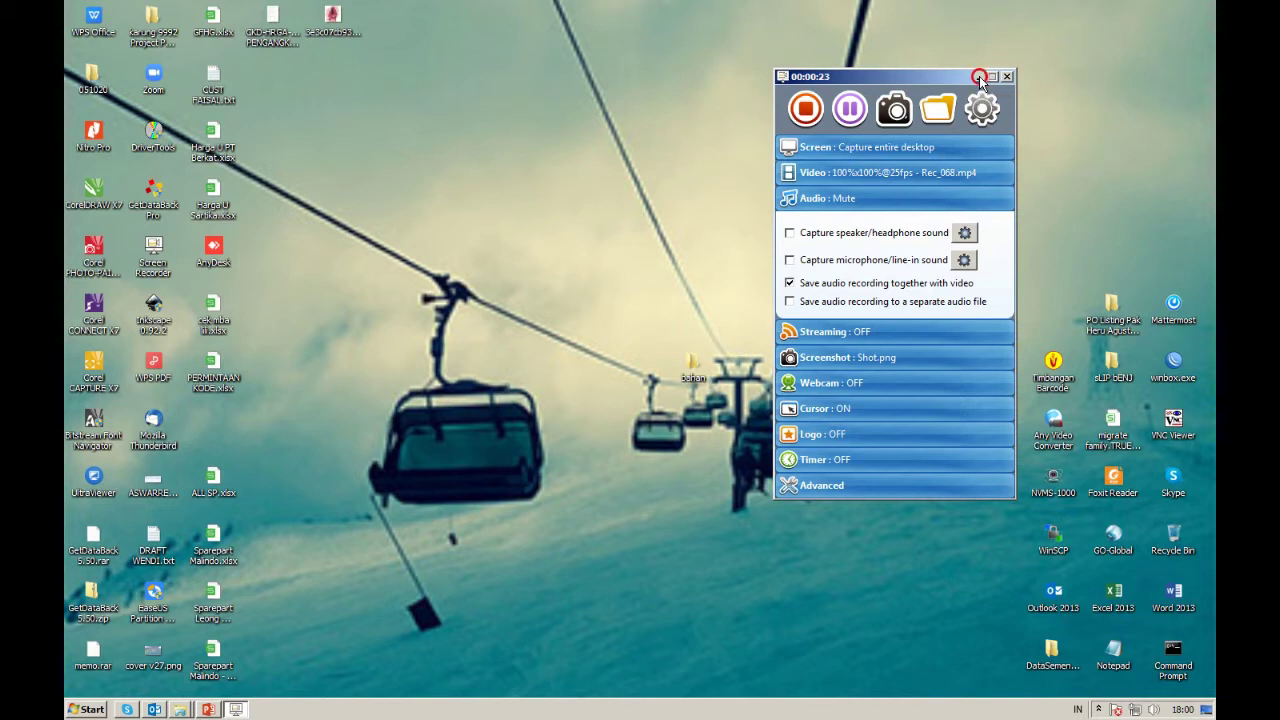
# Minimize the screen recorder window so only the desktop shows.
pyautogui.click(980, 78)
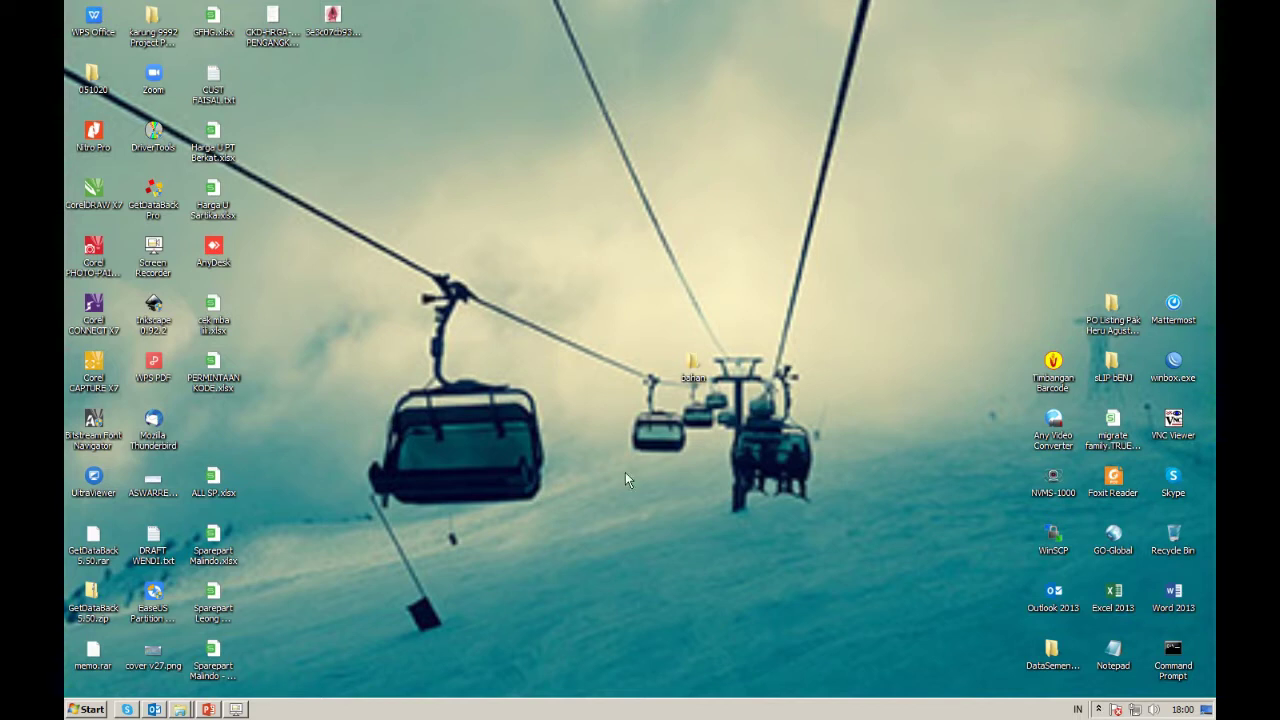
pyautogui.doubleClick(692, 373)
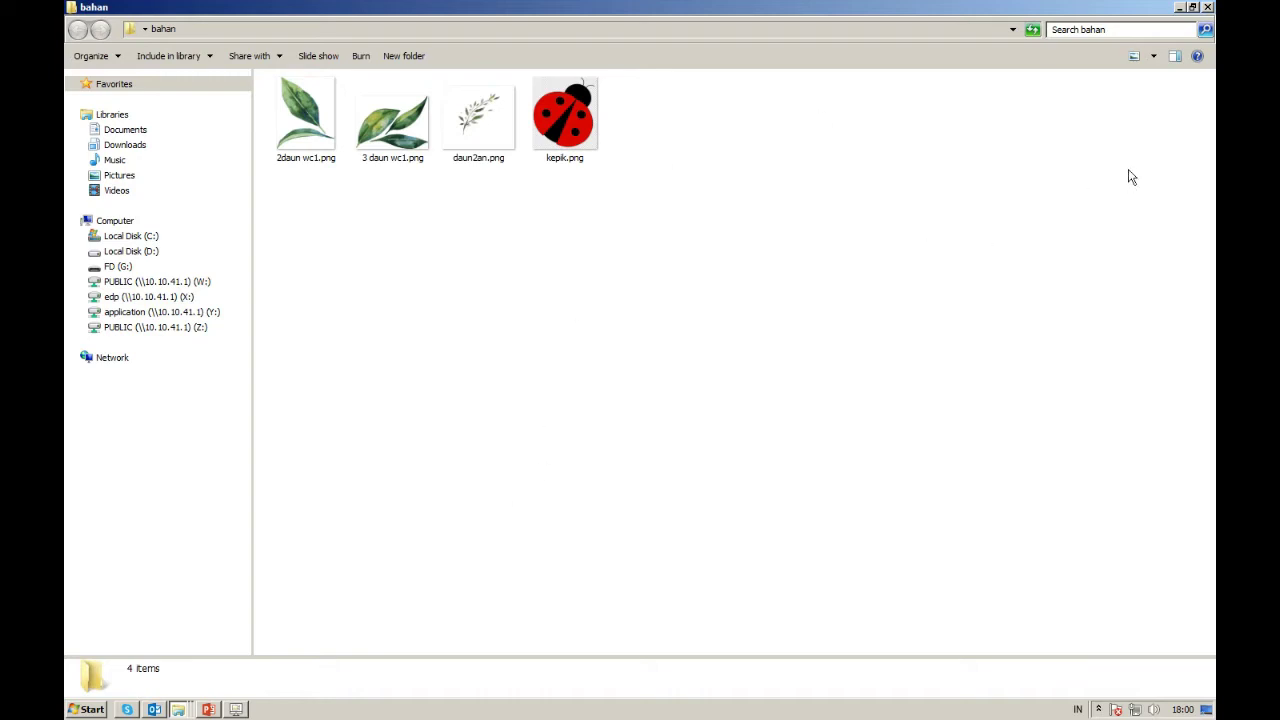
pyautogui.click(1179, 8)
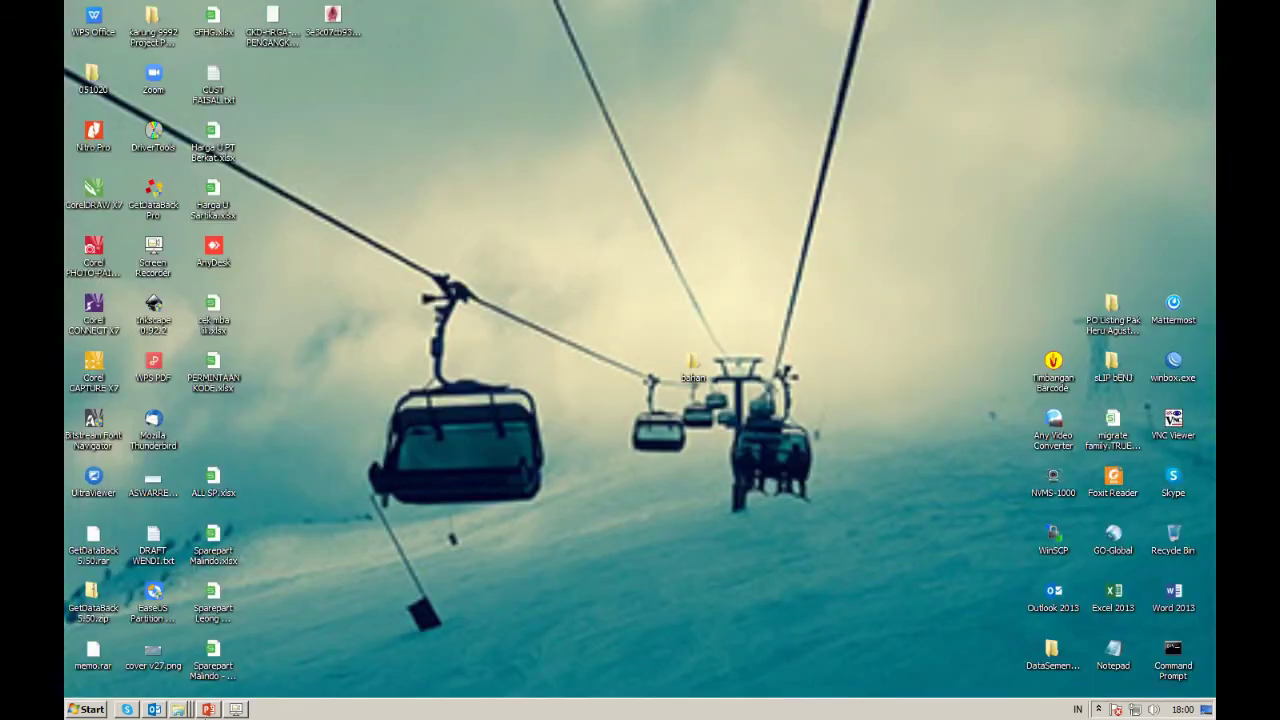
# Launch PowerPoint, create a blank presentation, and delete the title and subtitle placeholders.
pyautogui.click(208, 709)
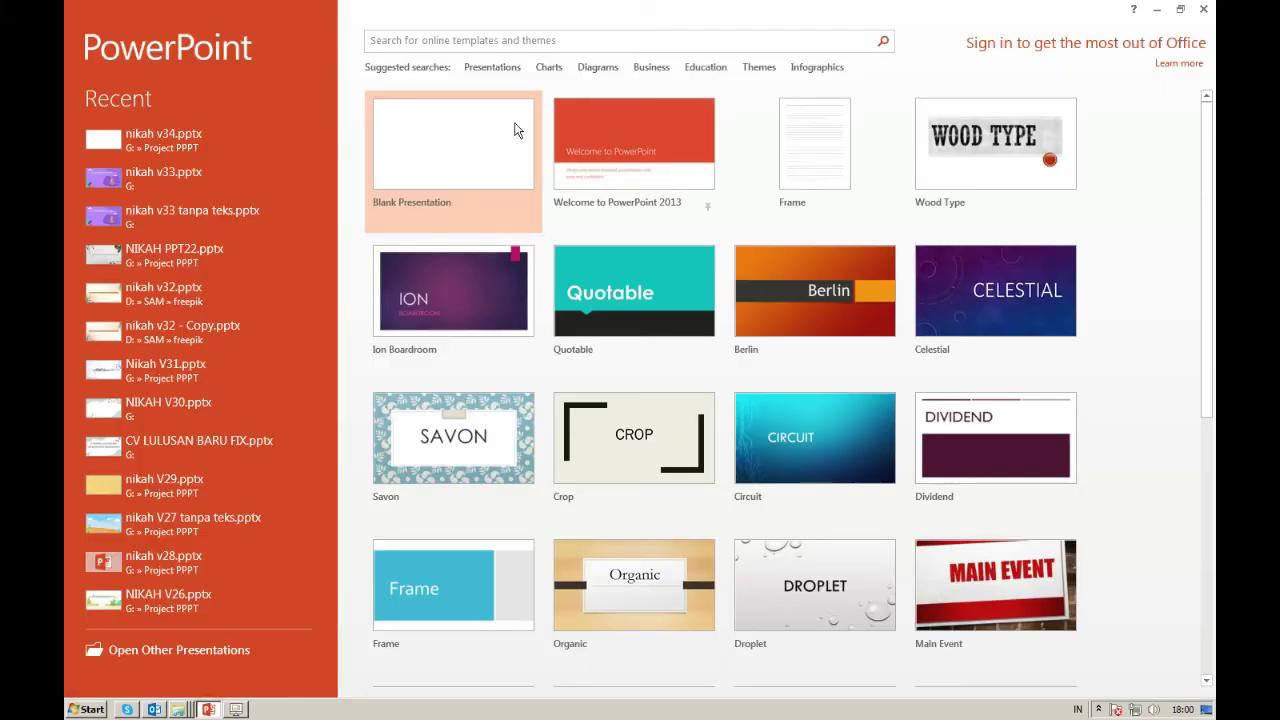
pyautogui.click(430, 134)
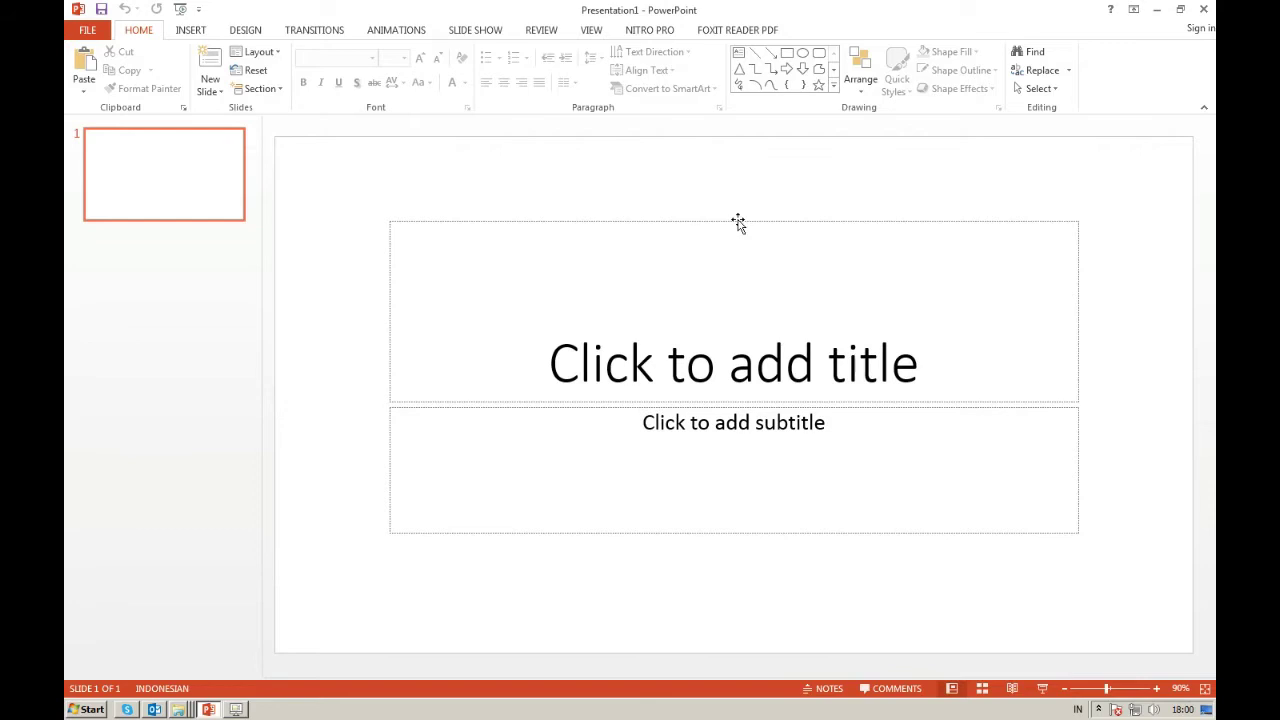
pyautogui.click(737, 222)
pyautogui.press('Delete')
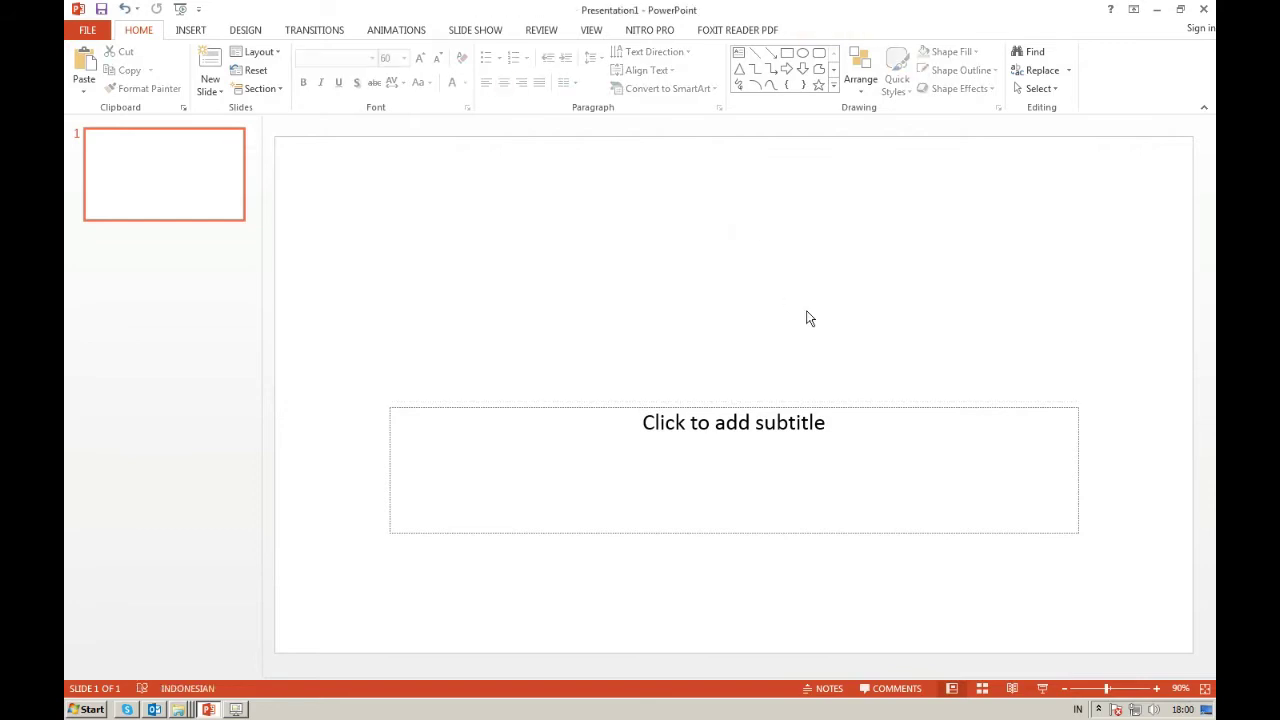
pyautogui.click(823, 407)
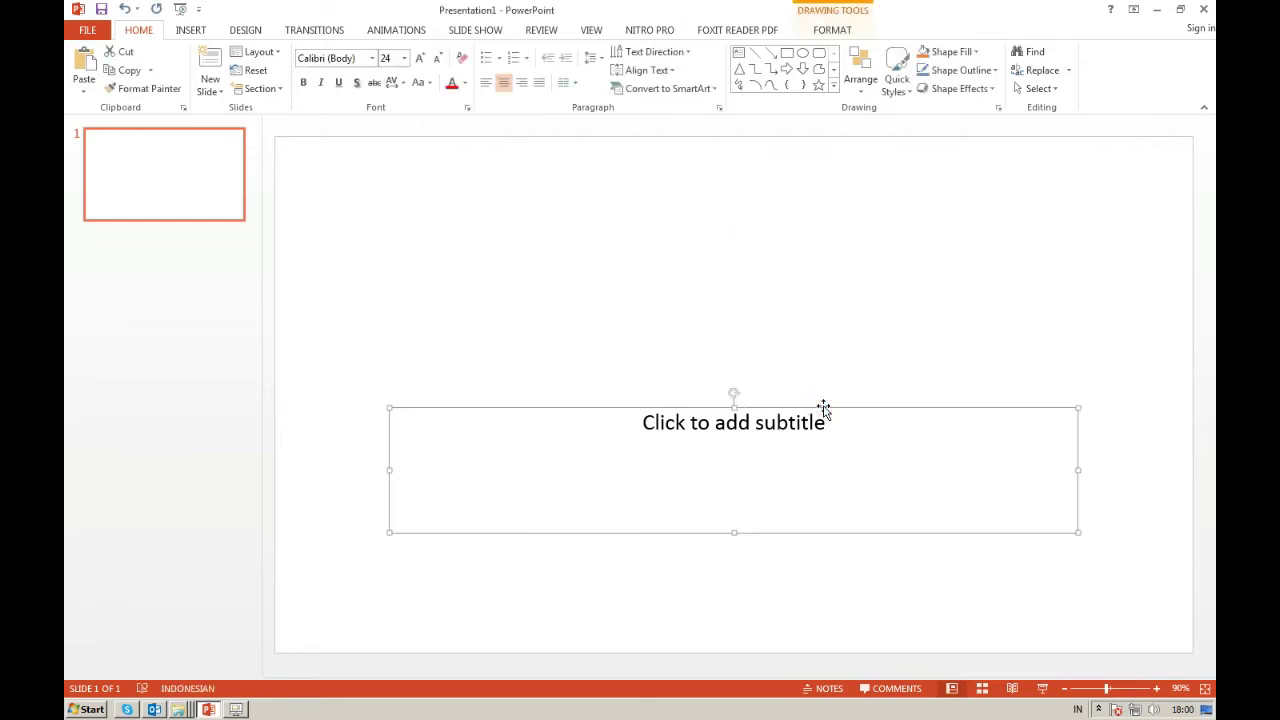
pyautogui.press('Delete')
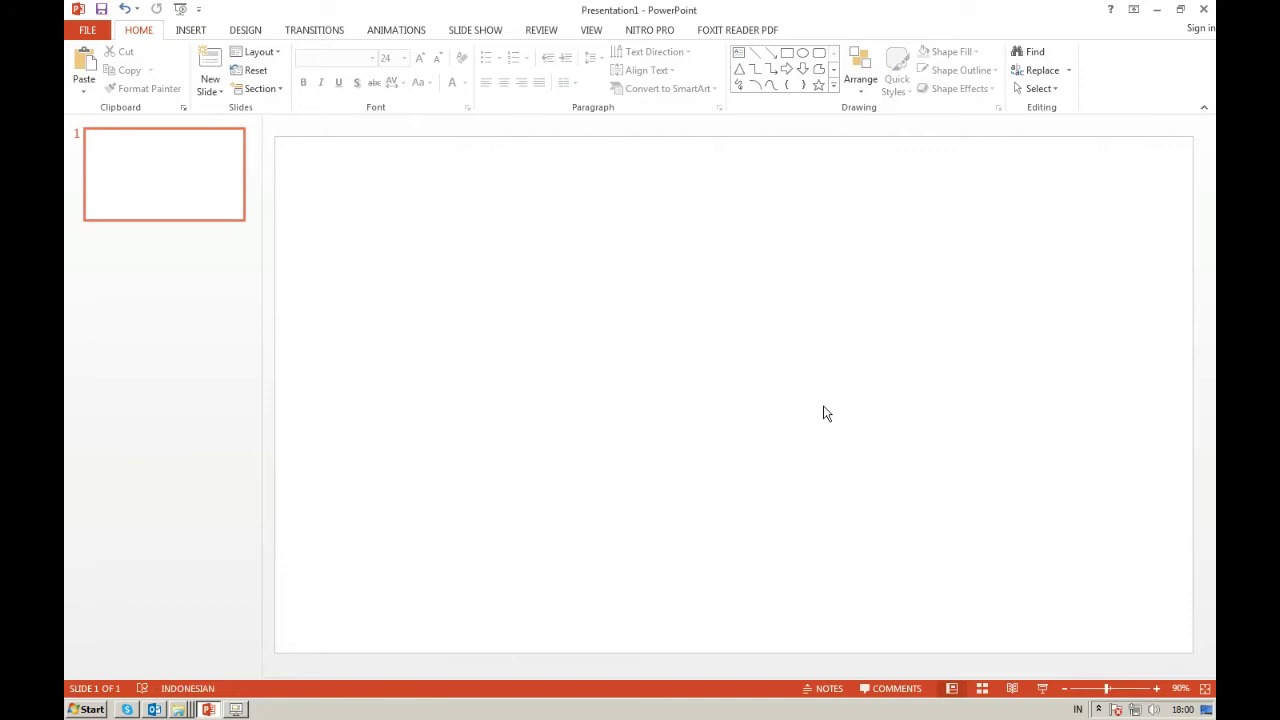
# Fill the slide background with the Canvas texture.
pyautogui.click(246, 31)
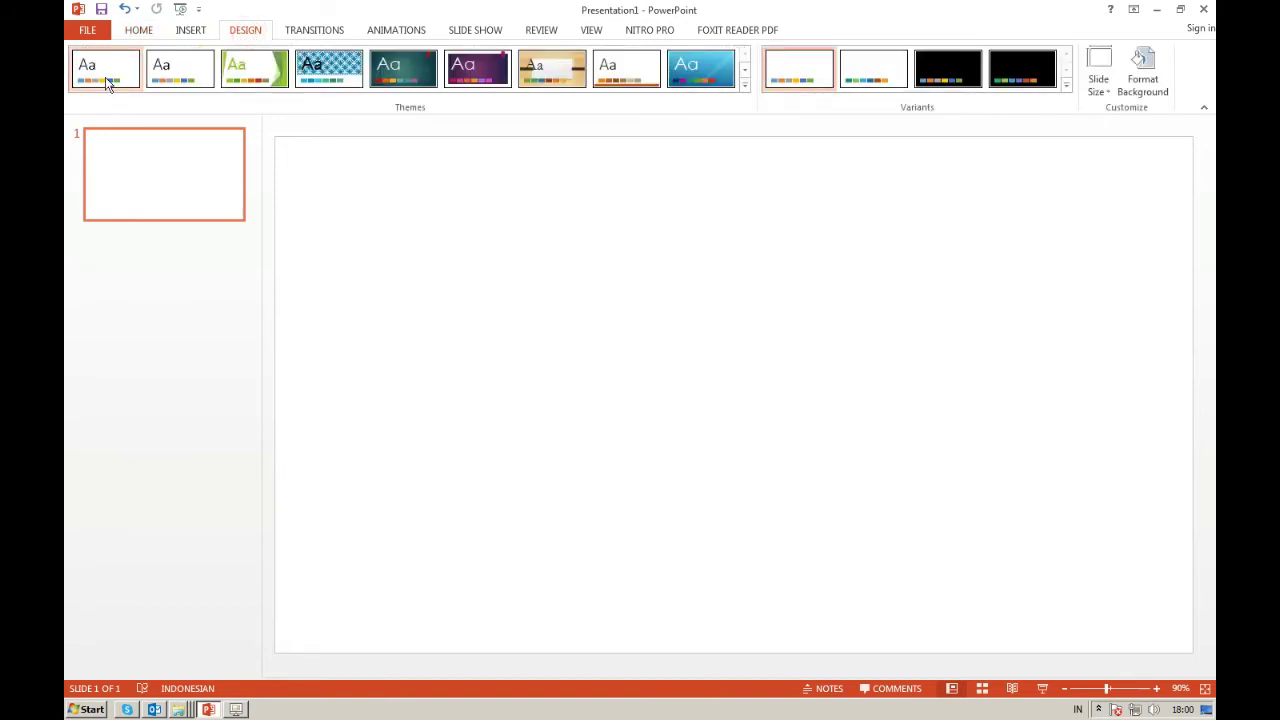
pyautogui.click(1103, 80)
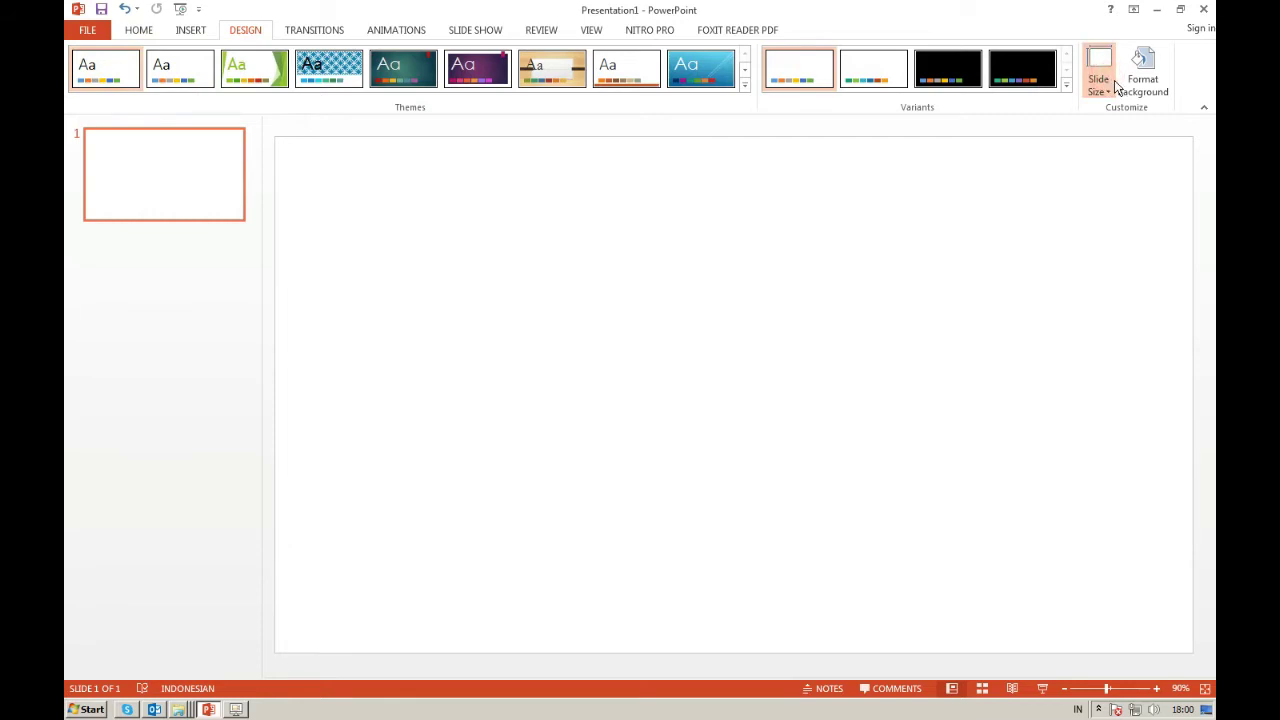
pyautogui.click(1142, 68)
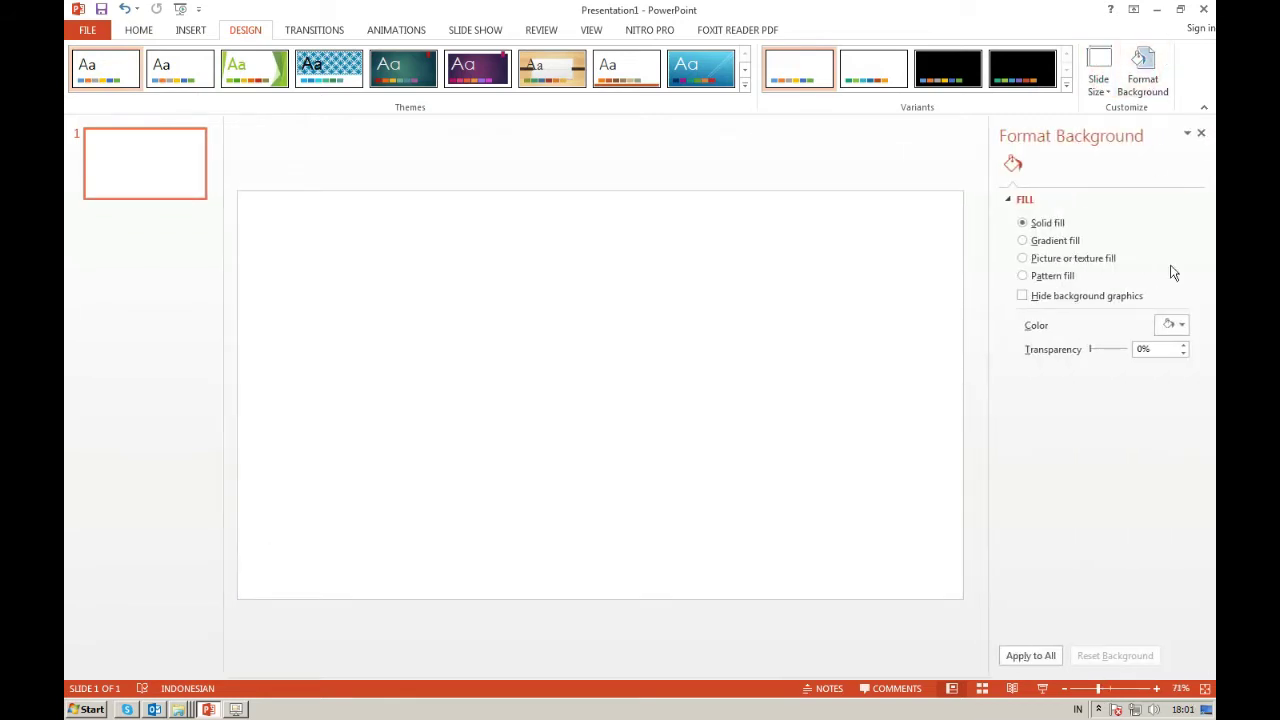
pyautogui.click(1045, 258)
pyautogui.click(1174, 367)
pyautogui.click(987, 42)
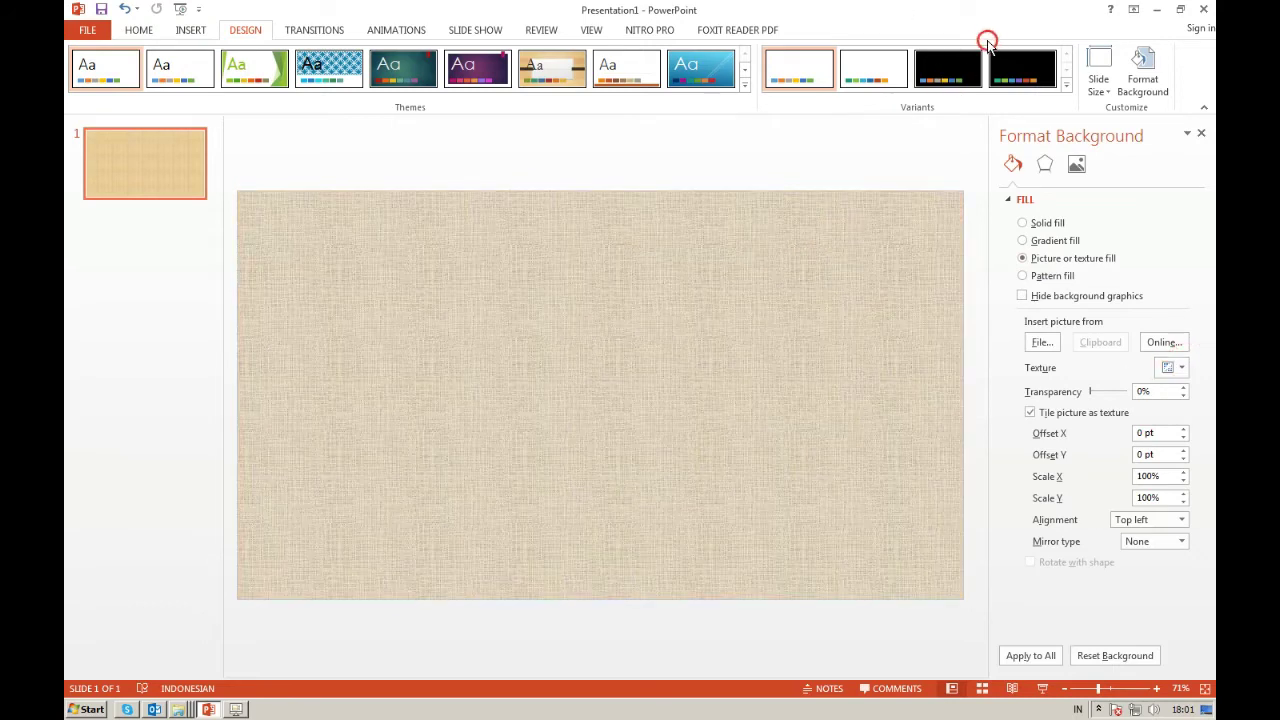
# Set the texture's saturation to 0% for grey linen and apply it to all slides.
pyautogui.click(1044, 163)
pyautogui.click(1178, 221)
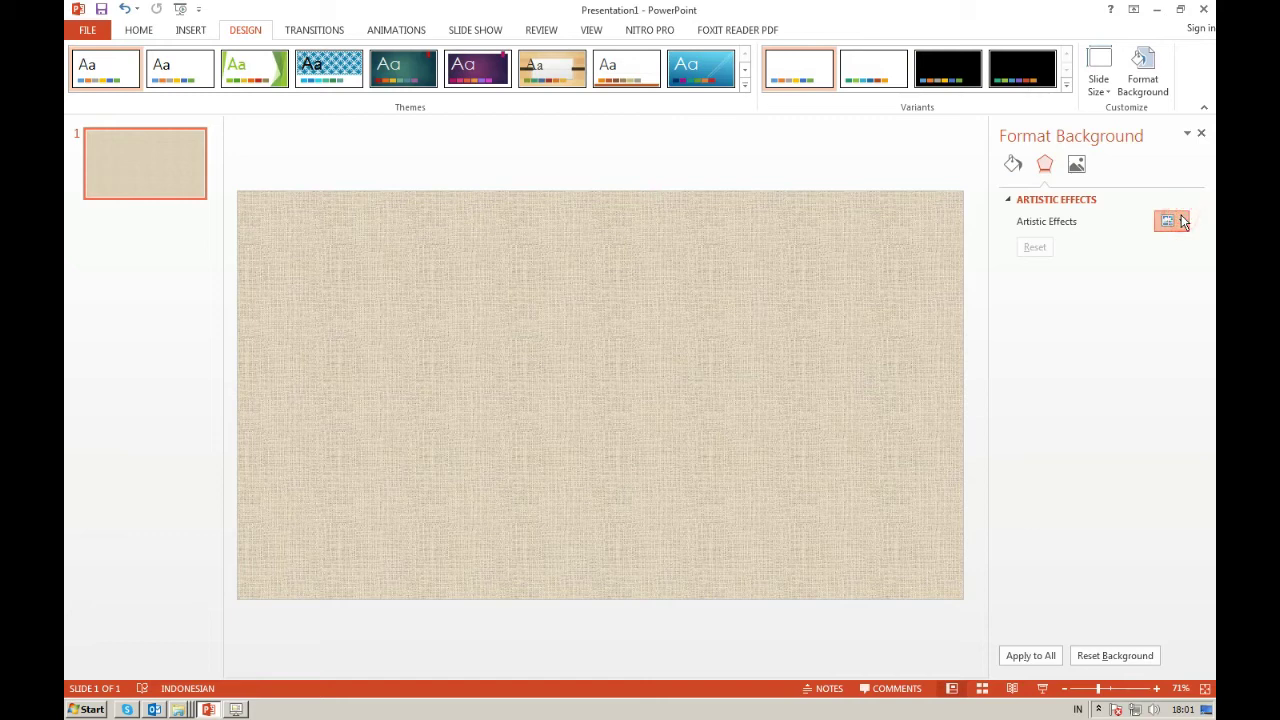
pyautogui.click(1076, 163)
pyautogui.click(1060, 220)
pyautogui.click(1170, 259)
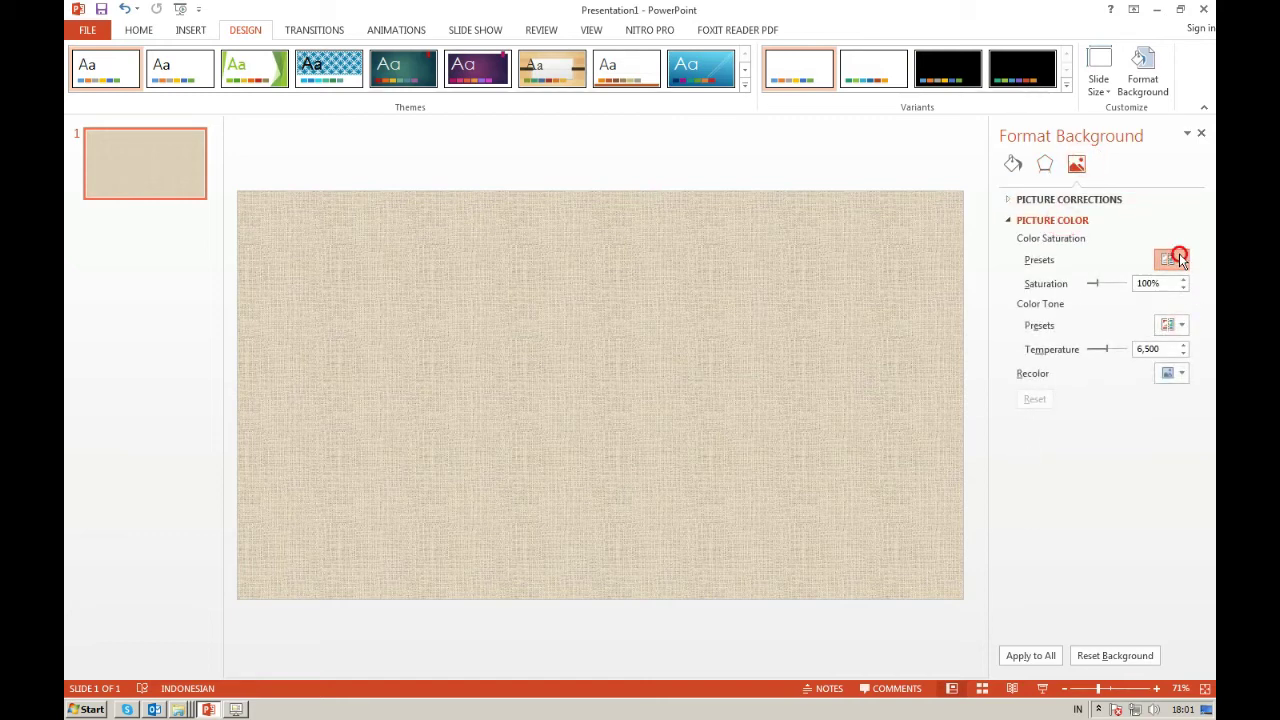
pyautogui.click(857, 299)
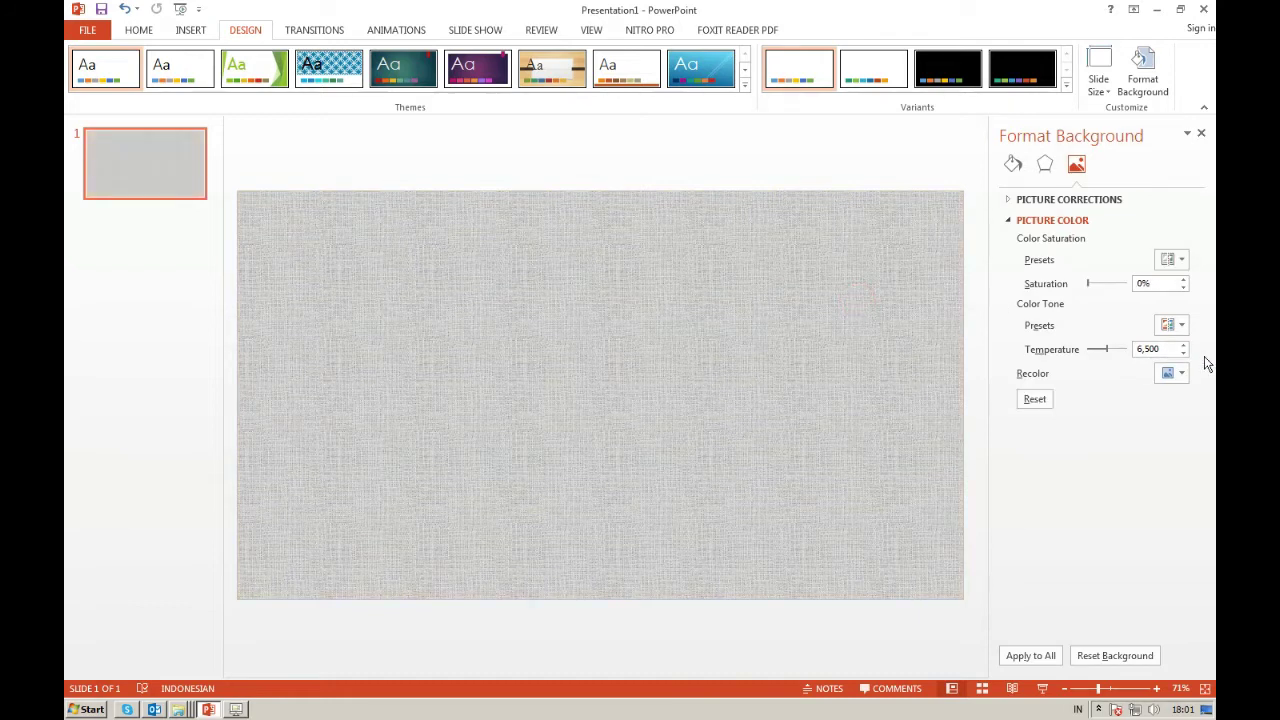
pyautogui.click(1172, 373)
pyautogui.click(781, 297)
pyautogui.click(1033, 658)
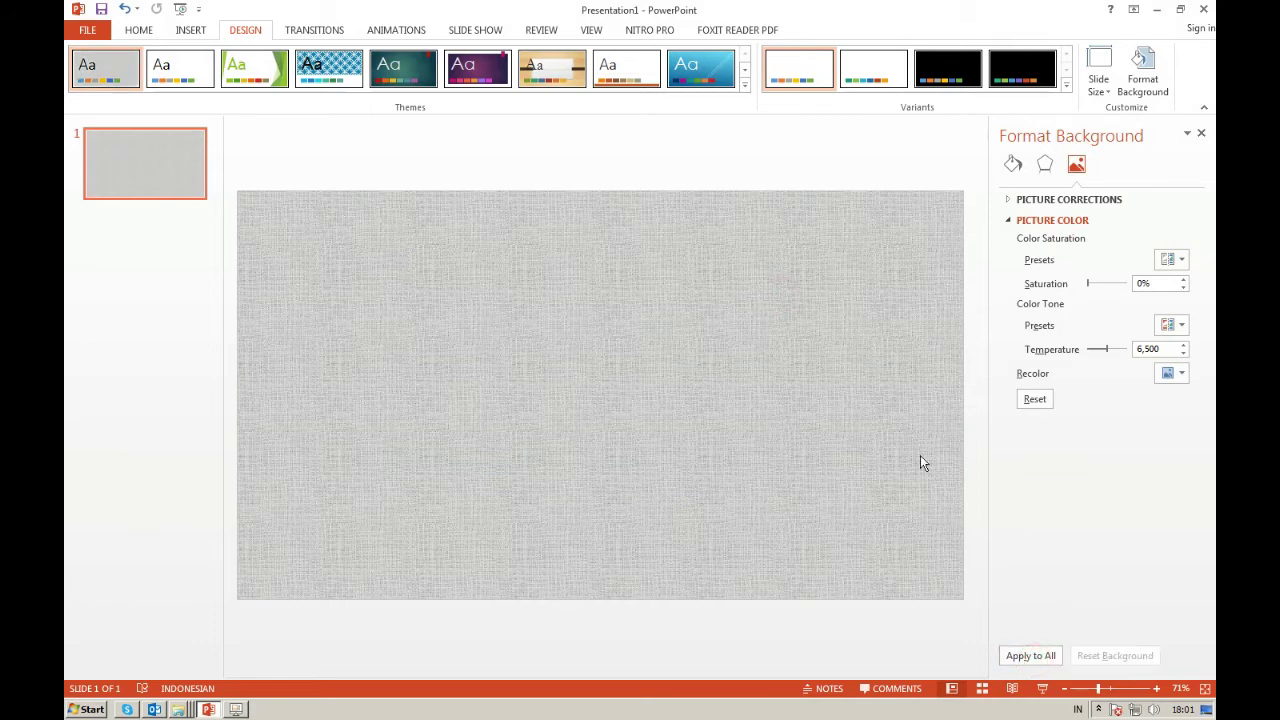
pyautogui.click(1031, 655)
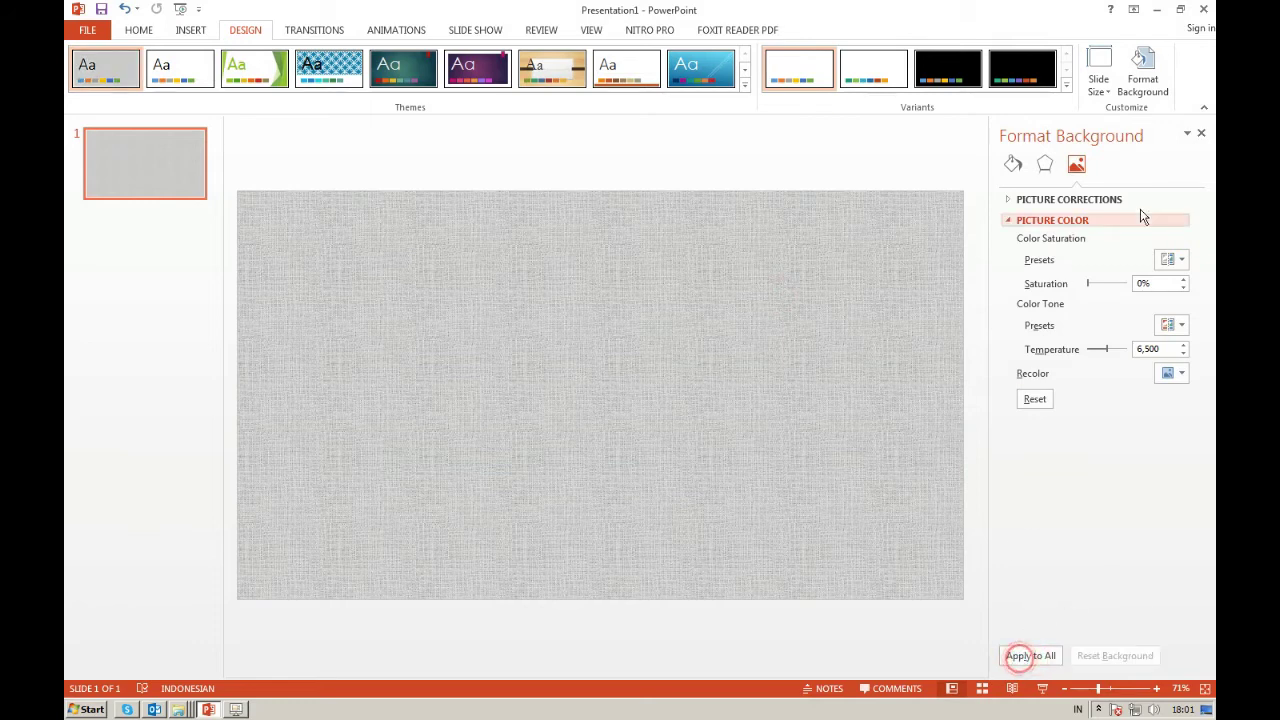
pyautogui.click(1201, 135)
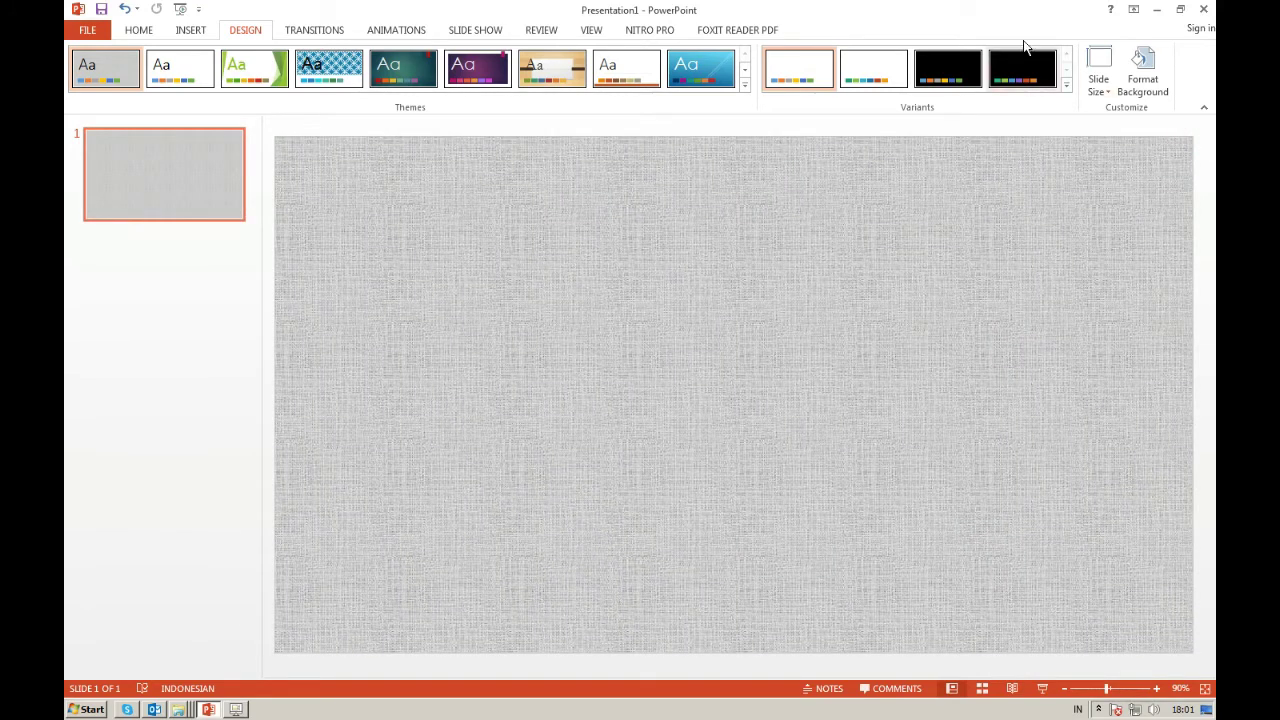
# Insert the three leaf PNGs and kepik.png from the Desktop's bahan folder onto the slide.
pyautogui.click(193, 31)
pyautogui.click(174, 62)
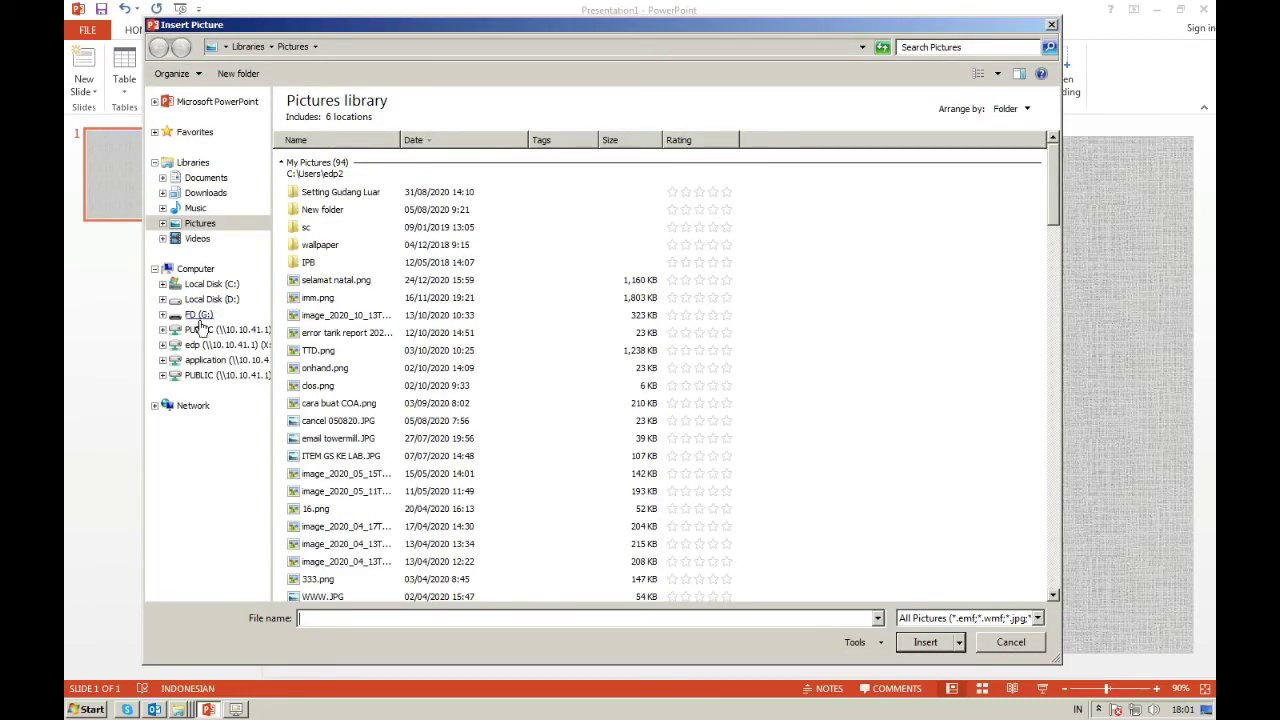
pyautogui.click(224, 48)
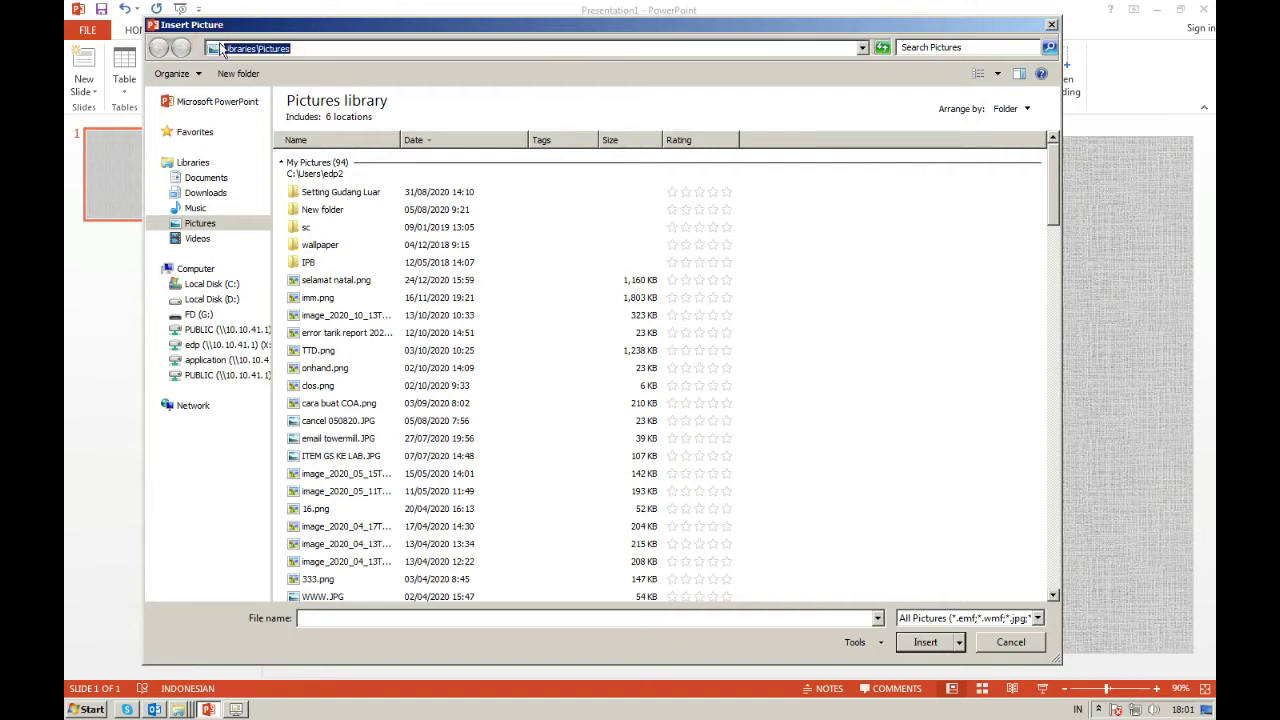
pyautogui.click(190, 134)
pyautogui.click(222, 46)
pyautogui.click(240, 56)
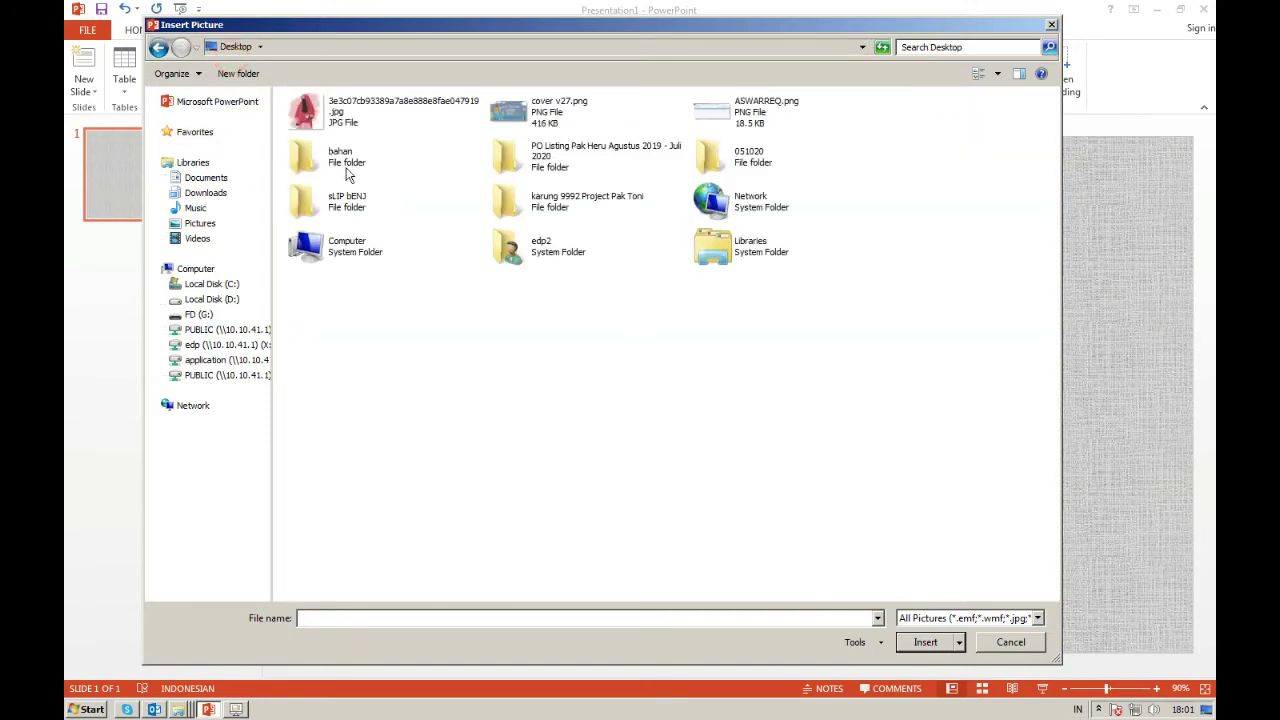
pyautogui.doubleClick(348, 175)
pyautogui.moveTo(330, 232); pyautogui.dragTo(742, 118)
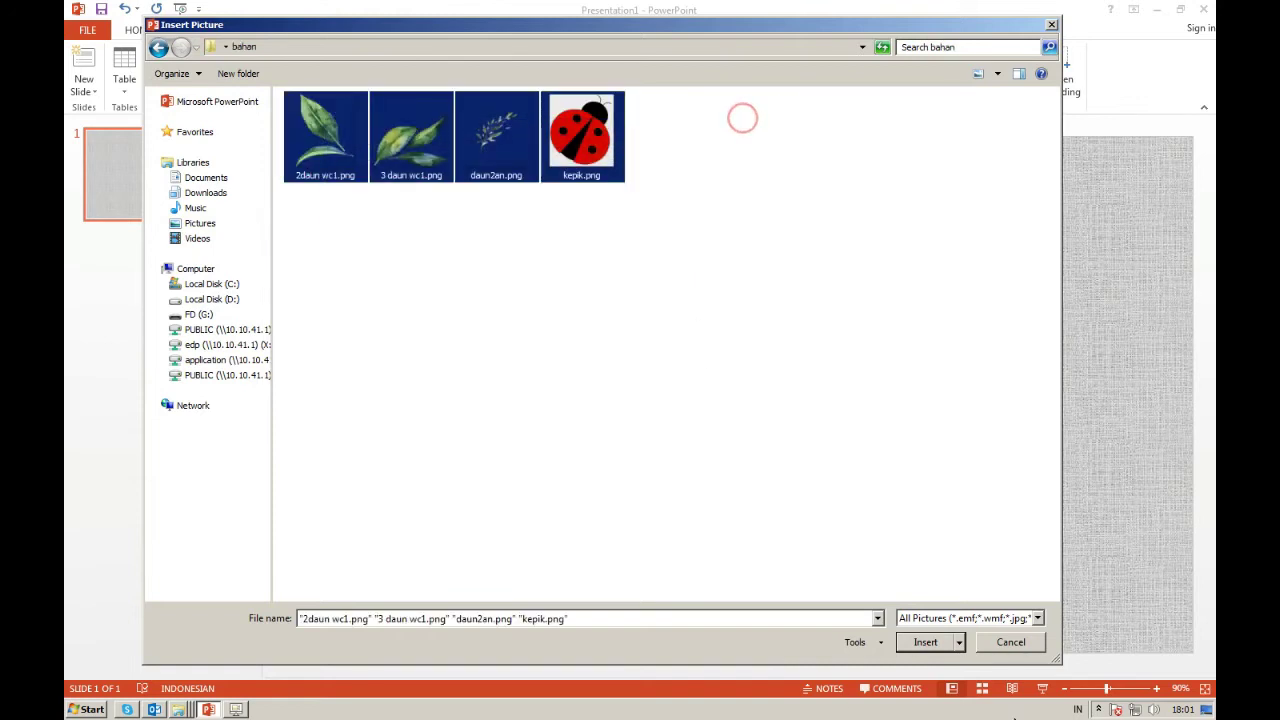
pyautogui.click(925, 642)
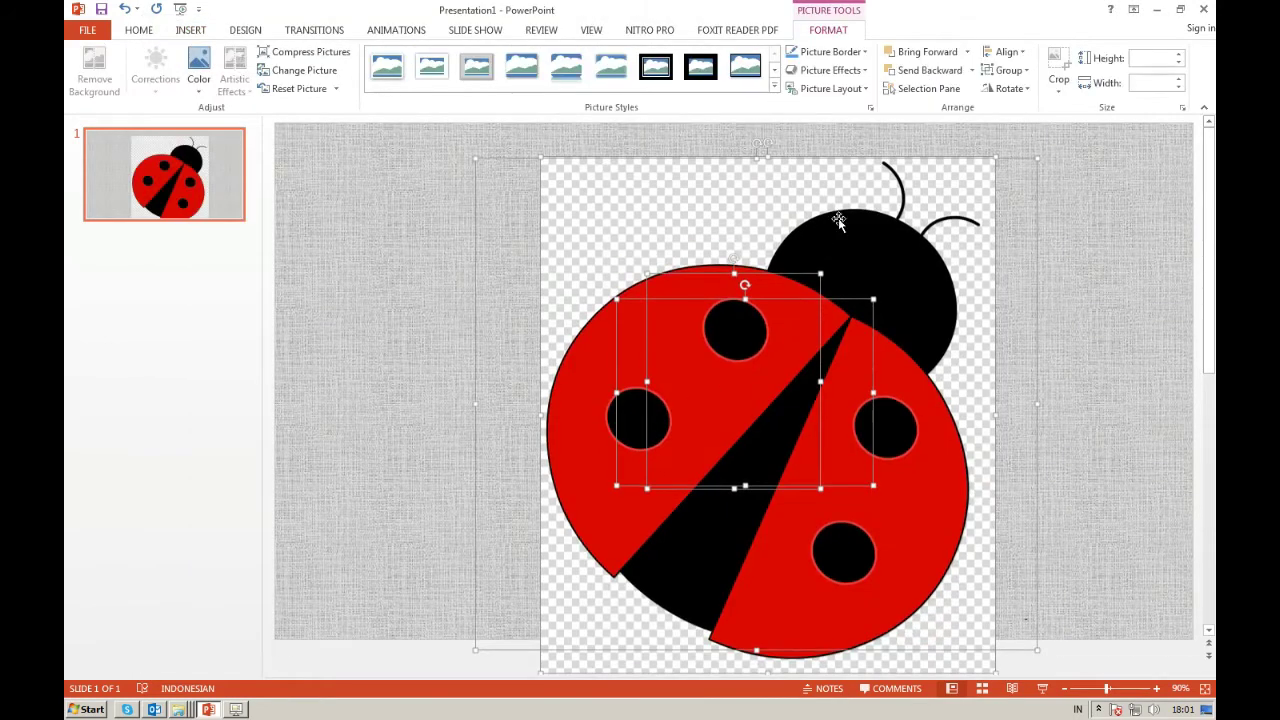
# Shrink the ladybug picture and move it up on the right side.
pyautogui.click(436, 260)
pyautogui.click(750, 248)
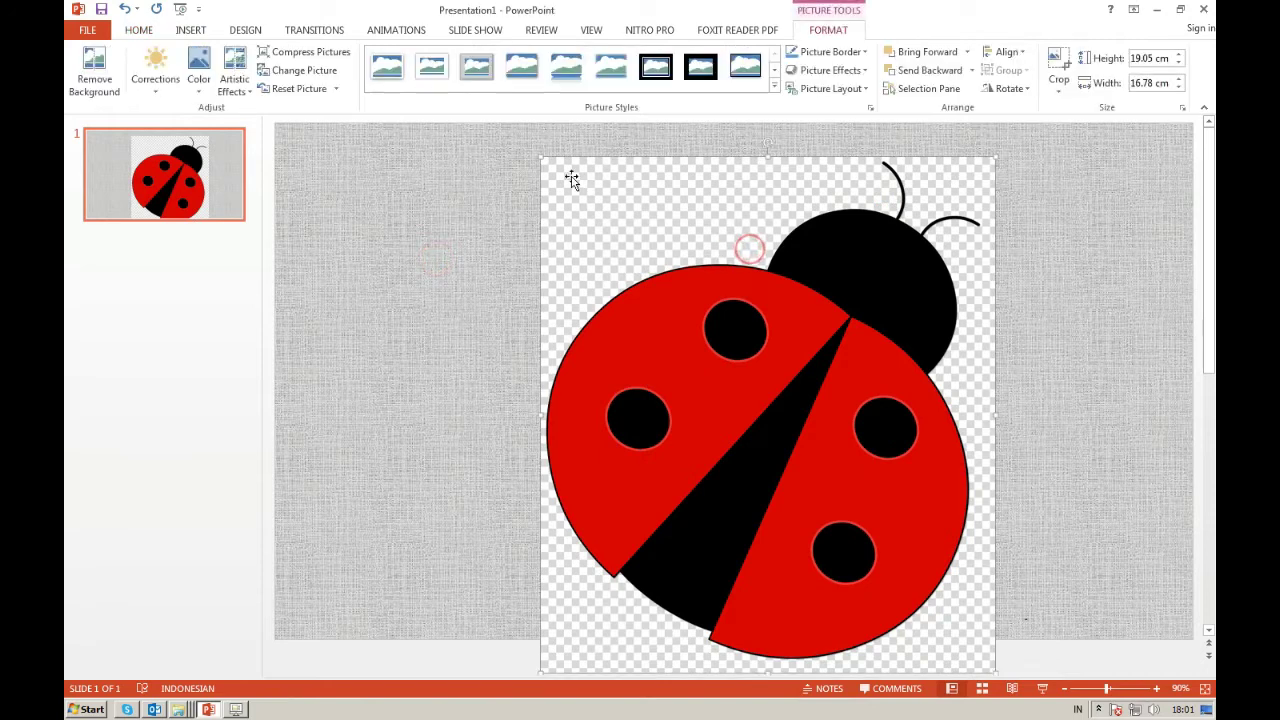
pyautogui.moveTo(543, 157); pyautogui.dragTo(851, 490)
pyautogui.moveTo(899, 558); pyautogui.dragTo(1013, 358)
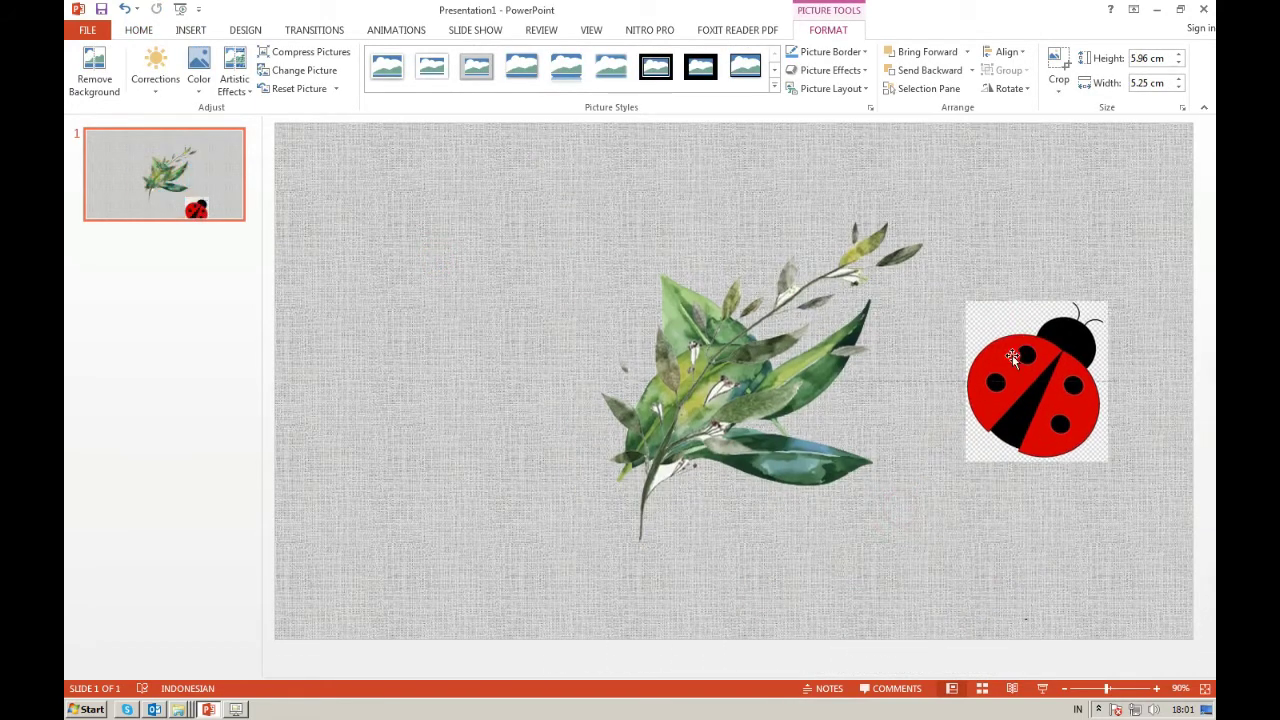
# Resize and spread the leaf pictures, tilting a small branch nearly flat in the bottom-left corner.
pyautogui.moveTo(730, 413); pyautogui.dragTo(545, 368)
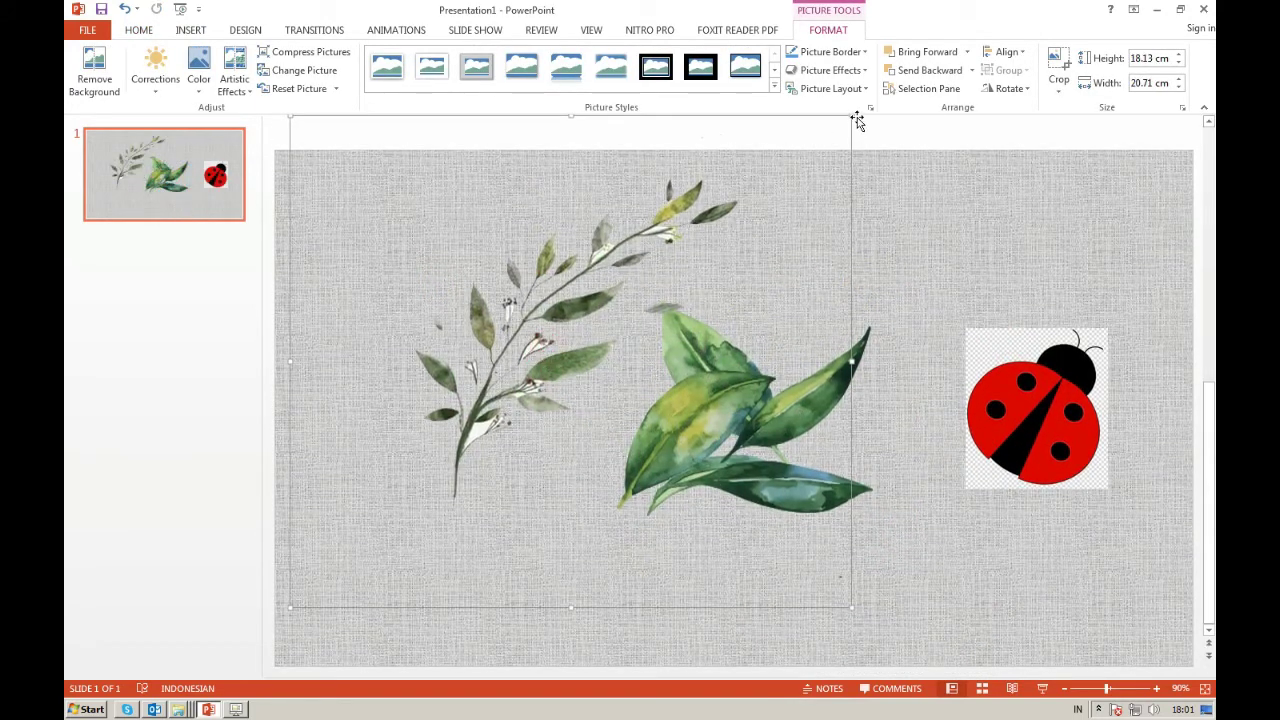
pyautogui.moveTo(851, 117); pyautogui.dragTo(561, 484)
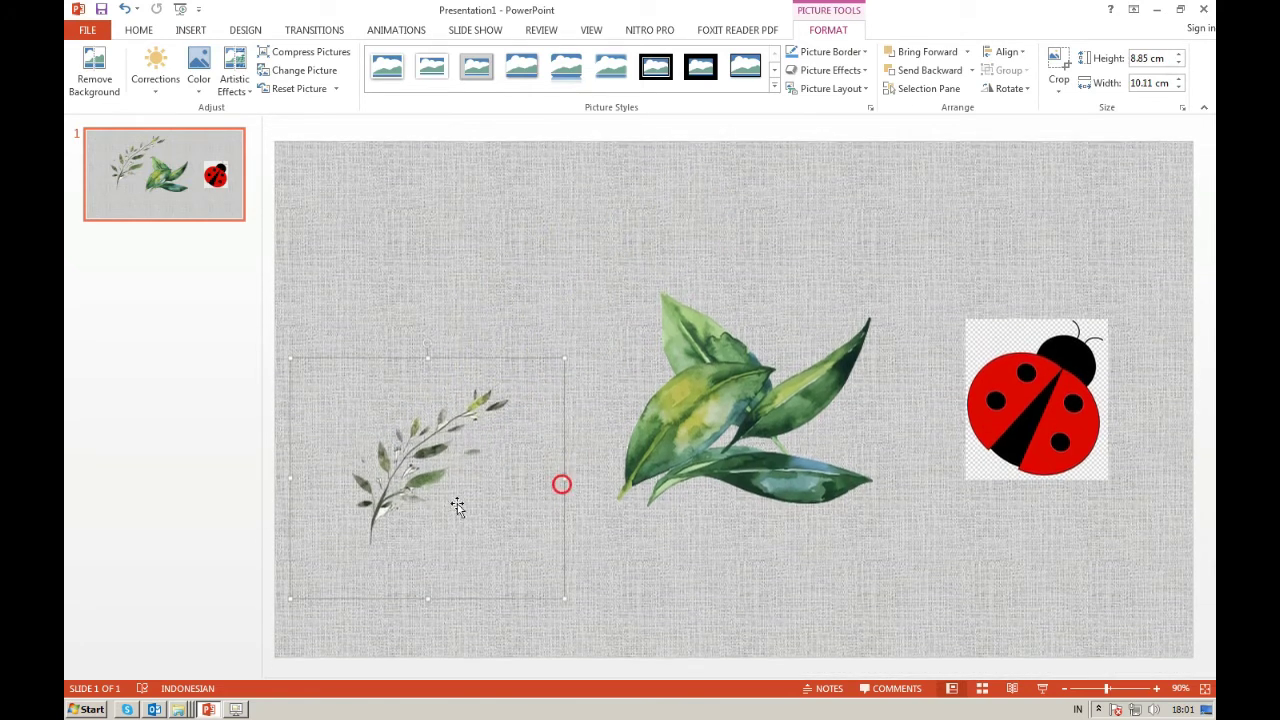
pyautogui.moveTo(723, 409); pyautogui.dragTo(545, 244)
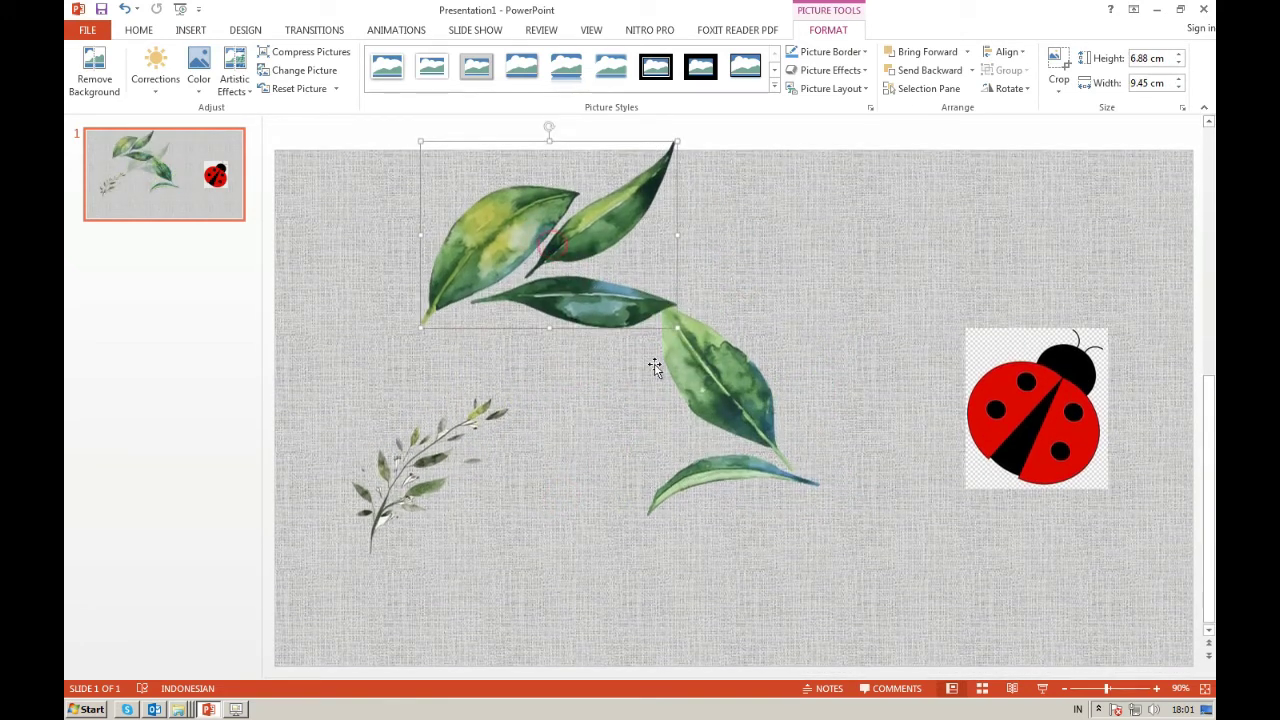
pyautogui.moveTo(352, 540)
pyautogui.mouseDown()
pyautogui.moveTo(897, 582)
pyautogui.moveTo(272, 633)
pyautogui.mouseUp()
pyautogui.moveTo(335, 468); pyautogui.dragTo(334, 634)
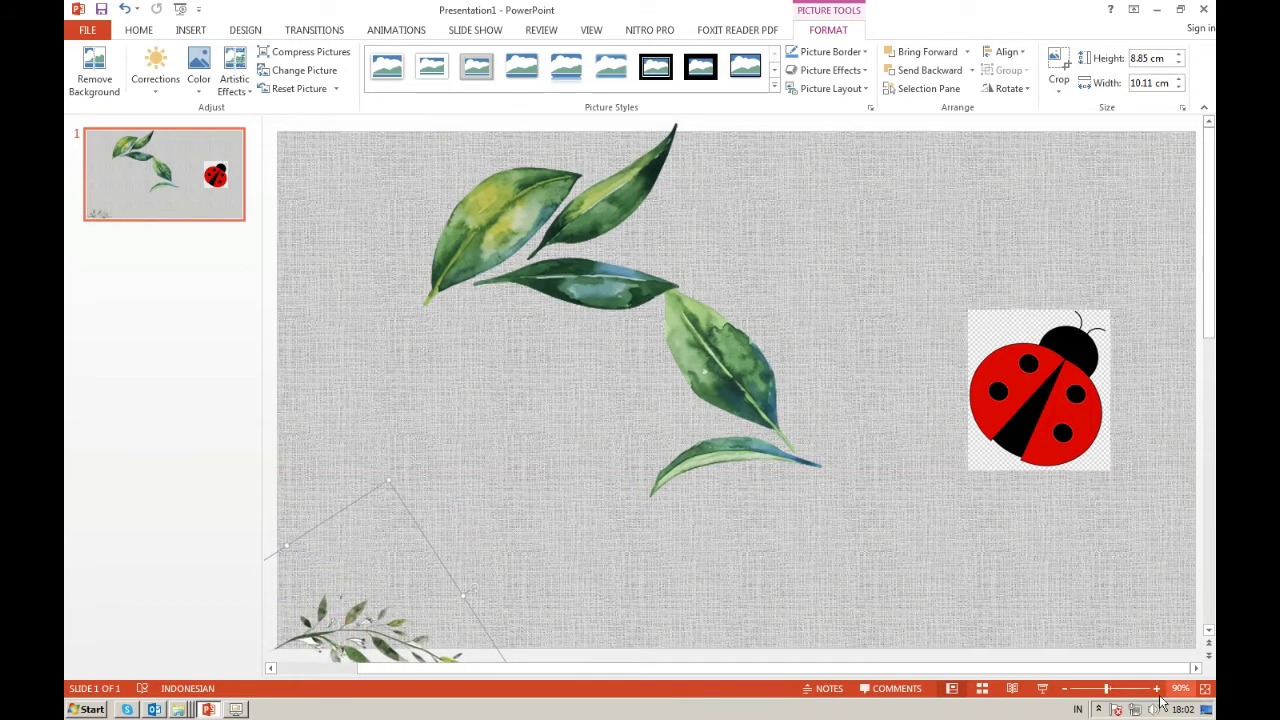
# Move the upper leaf picture into the bottom-left corner, tilted about 45° and sized to fit.
pyautogui.click(1064, 688)
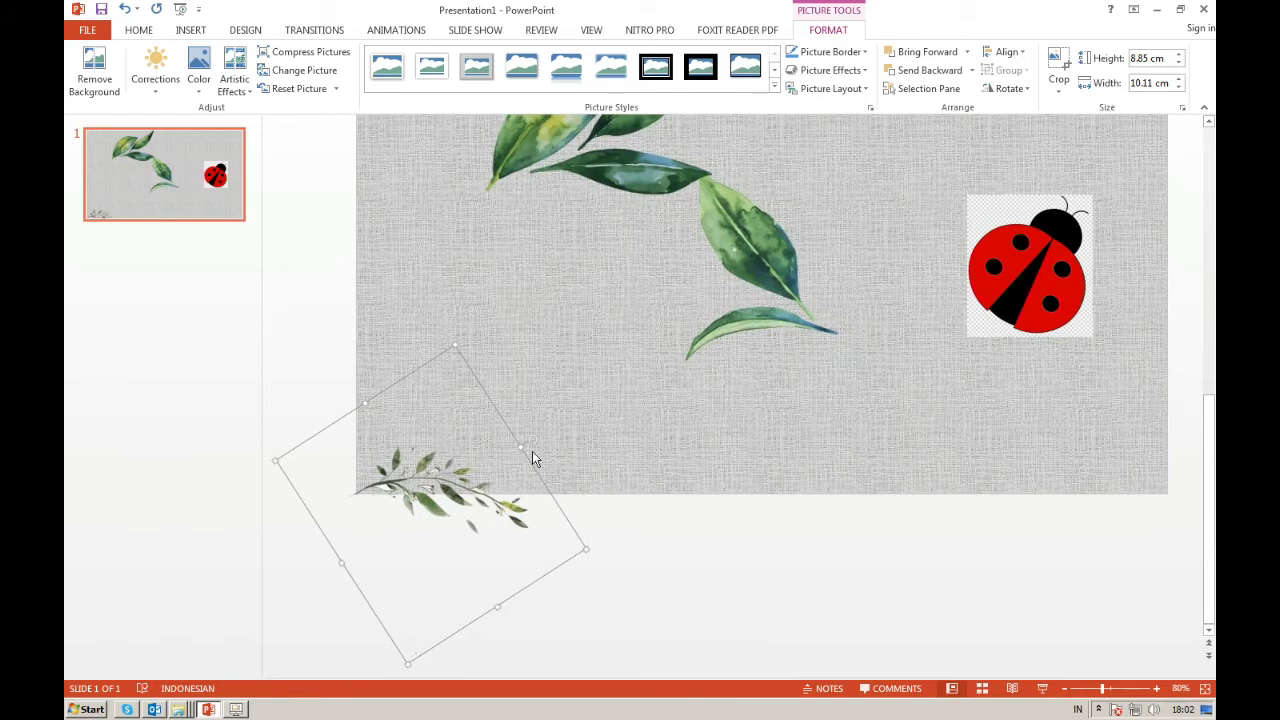
pyautogui.moveTo(532, 441); pyautogui.dragTo(526, 403)
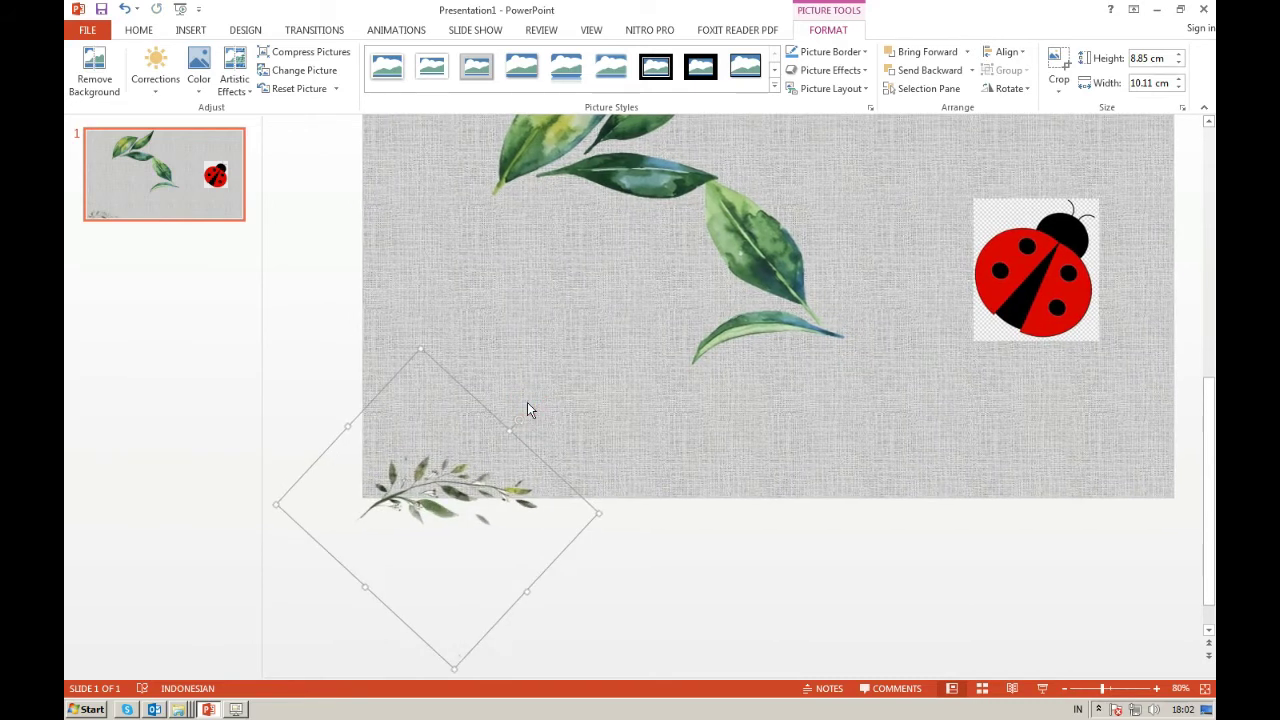
pyautogui.click(594, 165)
pyautogui.moveTo(594, 165); pyautogui.dragTo(440, 427)
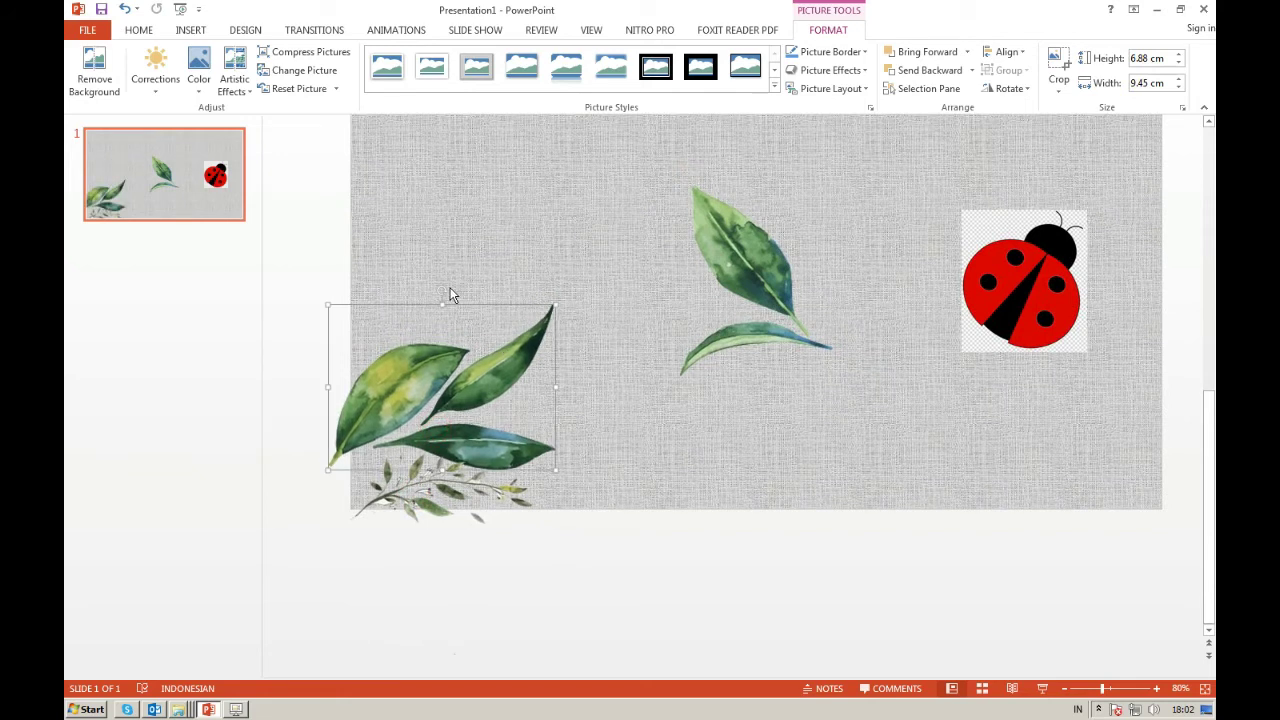
pyautogui.moveTo(450, 295)
pyautogui.mouseDown()
pyautogui.moveTo(473, 257)
pyautogui.moveTo(470, 228)
pyautogui.mouseUp()
pyautogui.moveTo(423, 331); pyautogui.dragTo(427, 480)
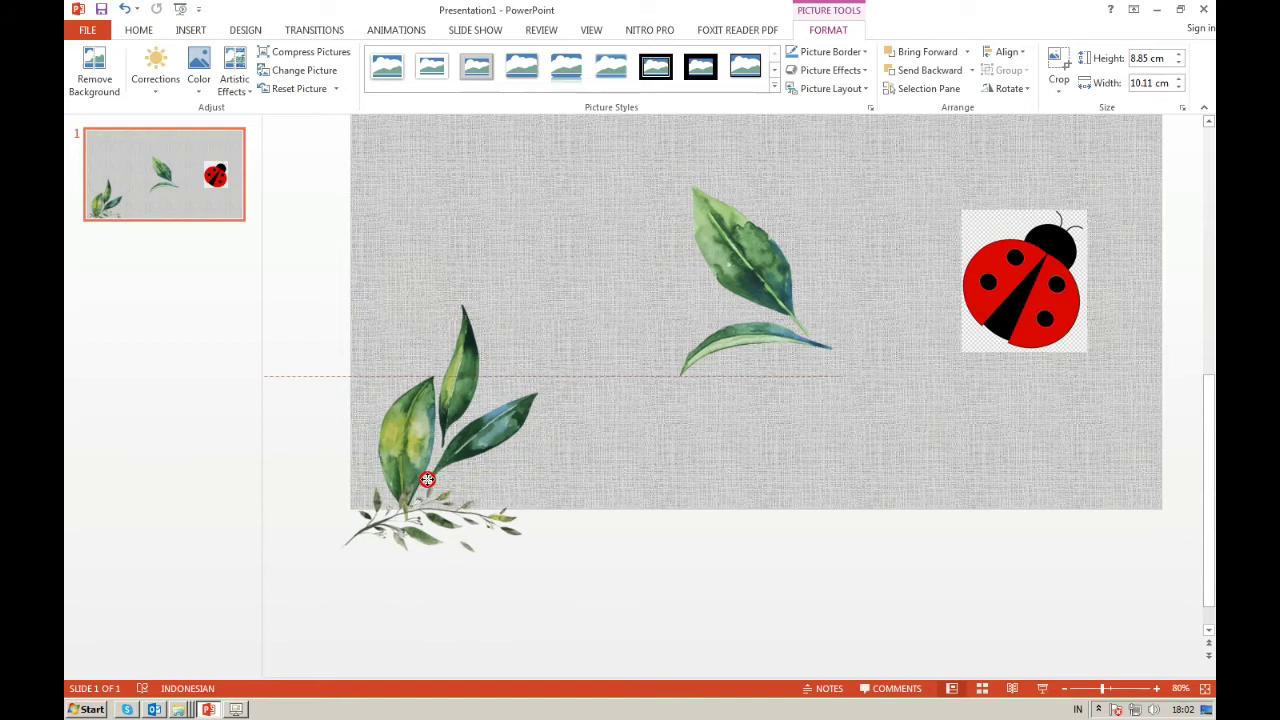
pyautogui.moveTo(467, 360); pyautogui.dragTo(442, 378)
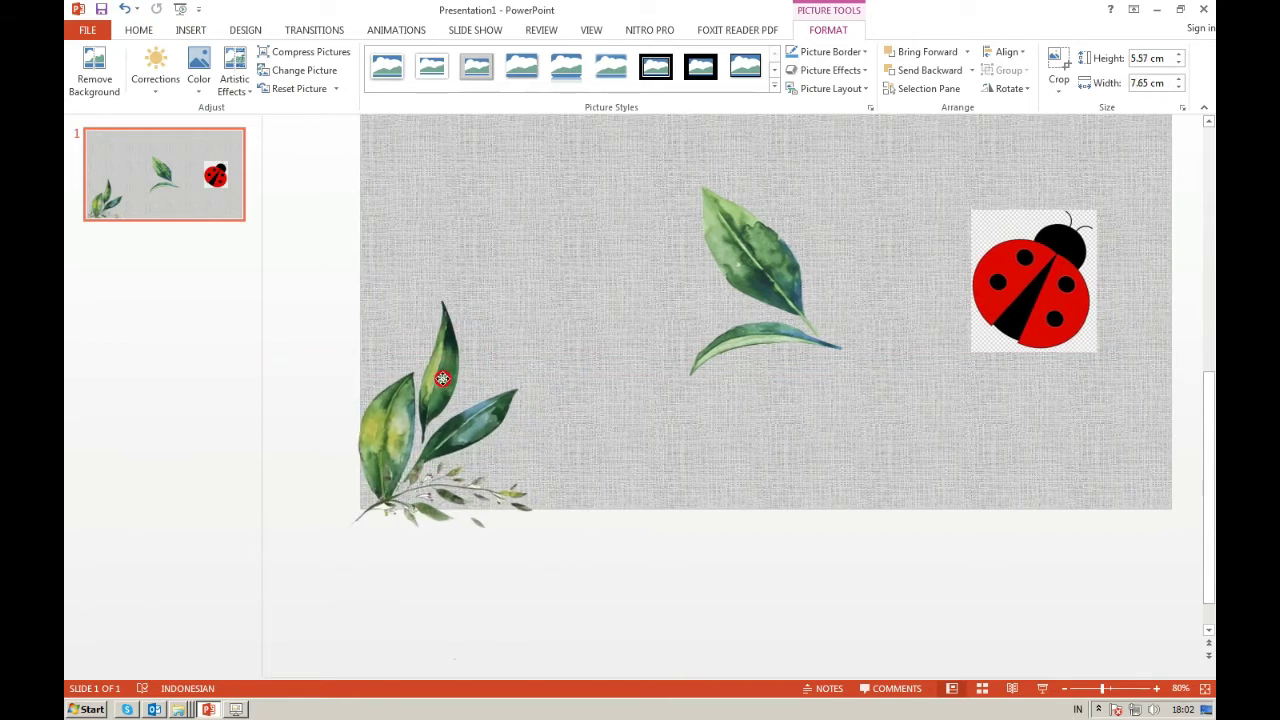
# Place the middle leaf picture in the top-right corner, rotated to hug the corner.
pyautogui.click(774, 313)
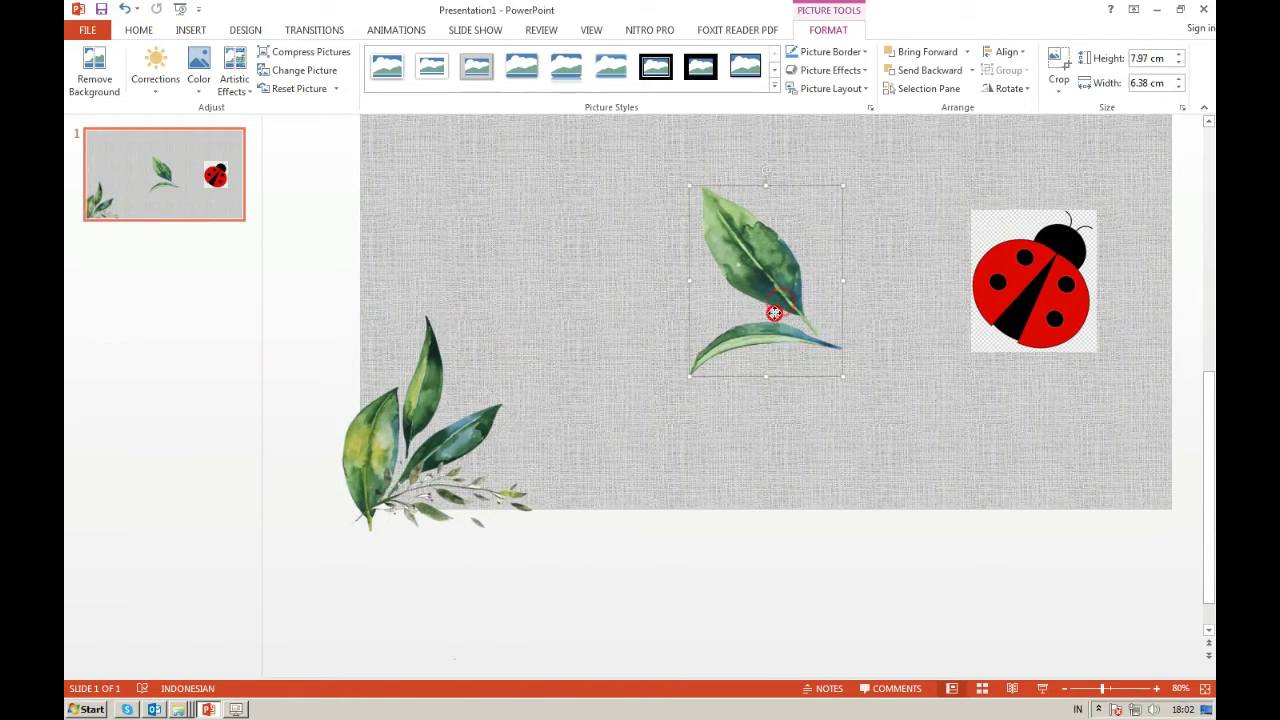
pyautogui.moveTo(774, 313); pyautogui.dragTo(1126, 195)
pyautogui.click(1211, 365)
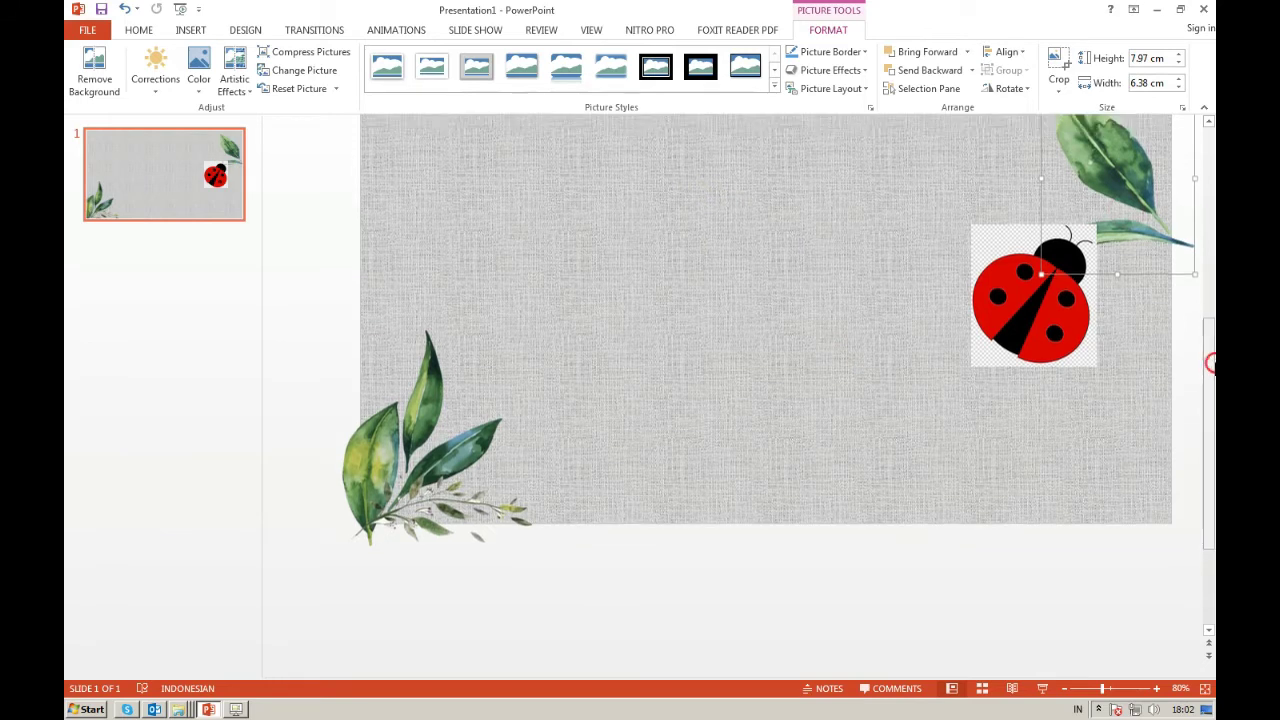
pyautogui.click(1209, 320)
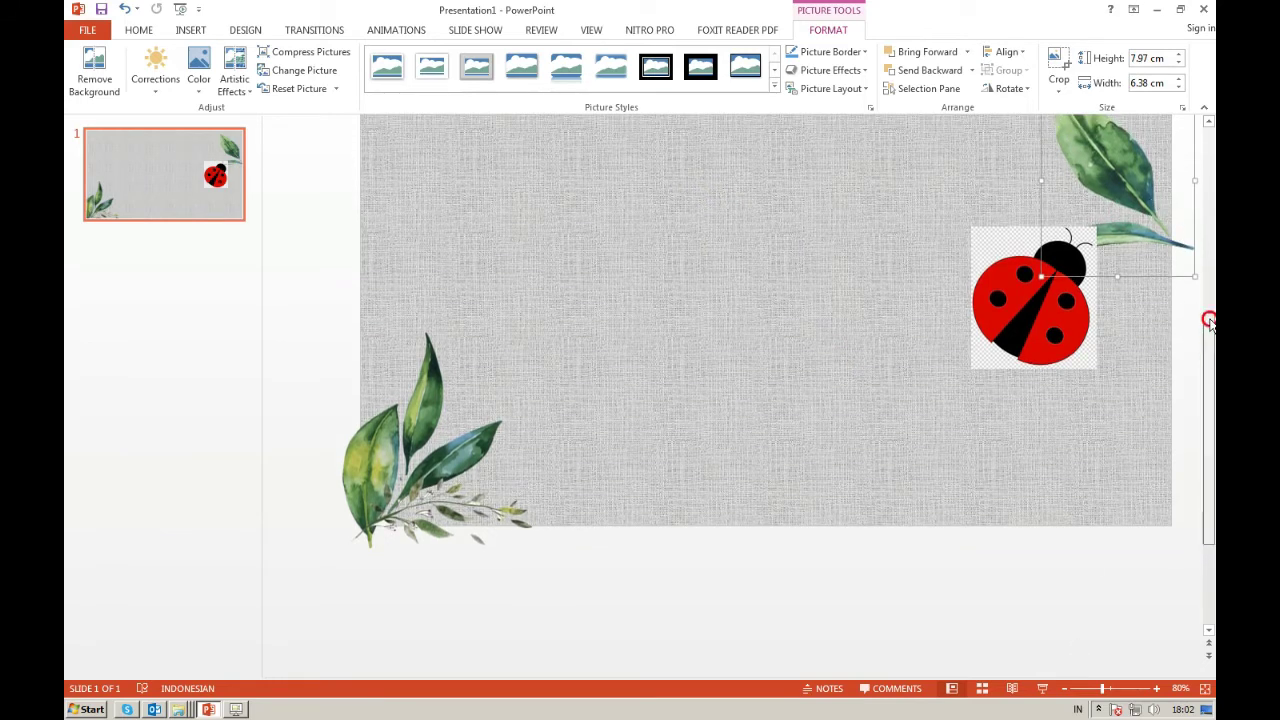
pyautogui.moveTo(1209, 320); pyautogui.dragTo(1208, 121)
pyautogui.moveTo(1117, 126)
pyautogui.mouseDown()
pyautogui.moveTo(977, 232)
pyautogui.moveTo(1123, 161)
pyautogui.mouseUp()
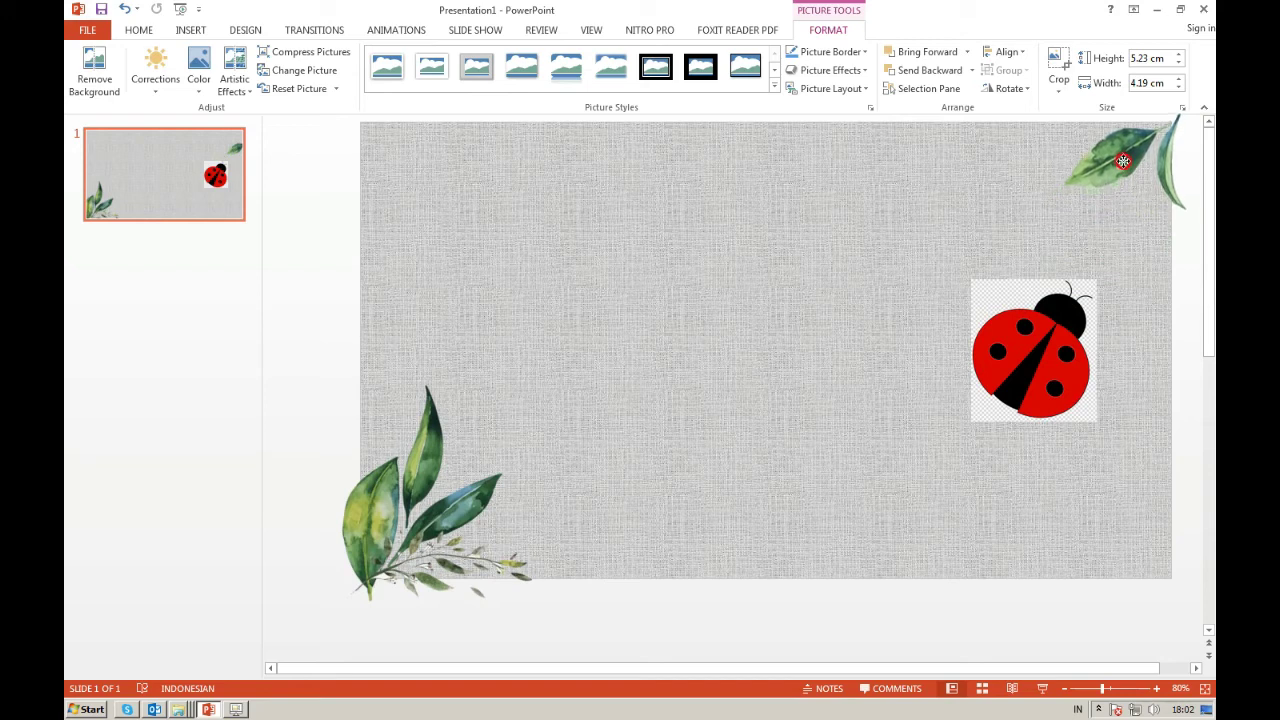
# Duplicate the bottom-left leaf, flip it horizontally, and fit it bottom-right at 4.41 × 6.06 cm.
pyautogui.click(450, 450)
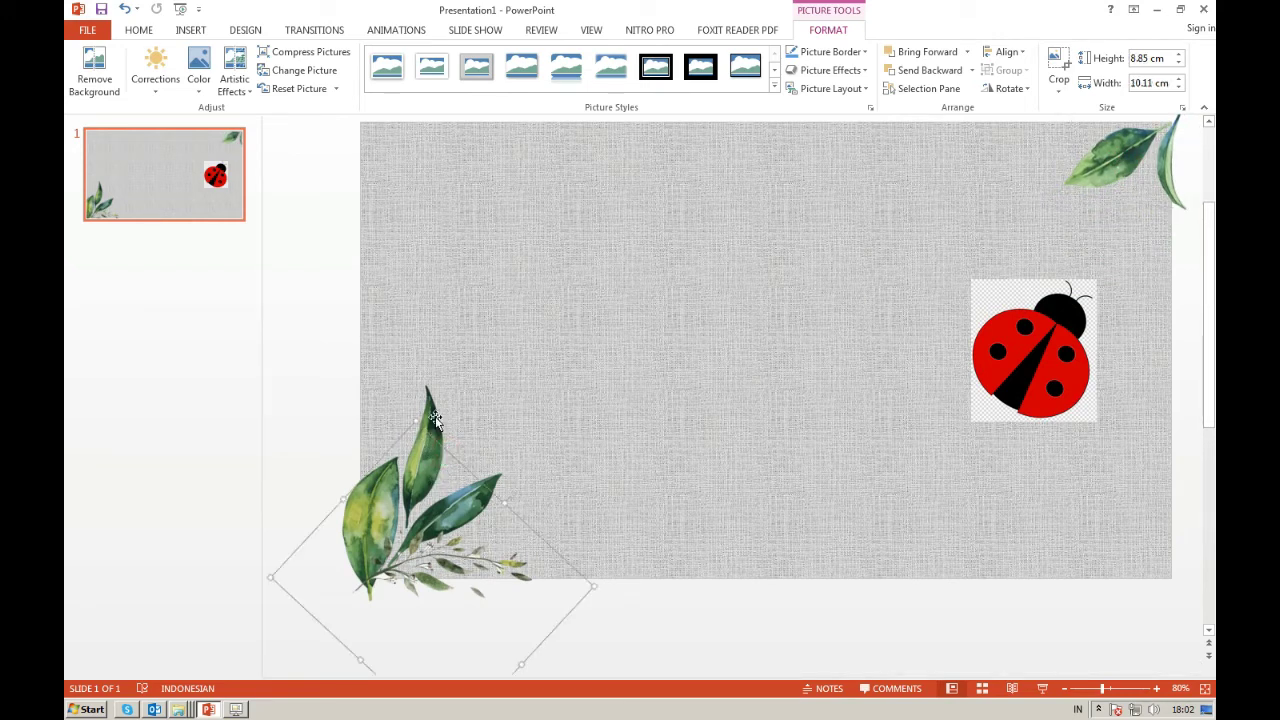
pyautogui.keyDown('ctrl'); pyautogui.moveTo(437, 418); pyautogui.dragTo(1012, 408); pyautogui.keyUp('ctrl')
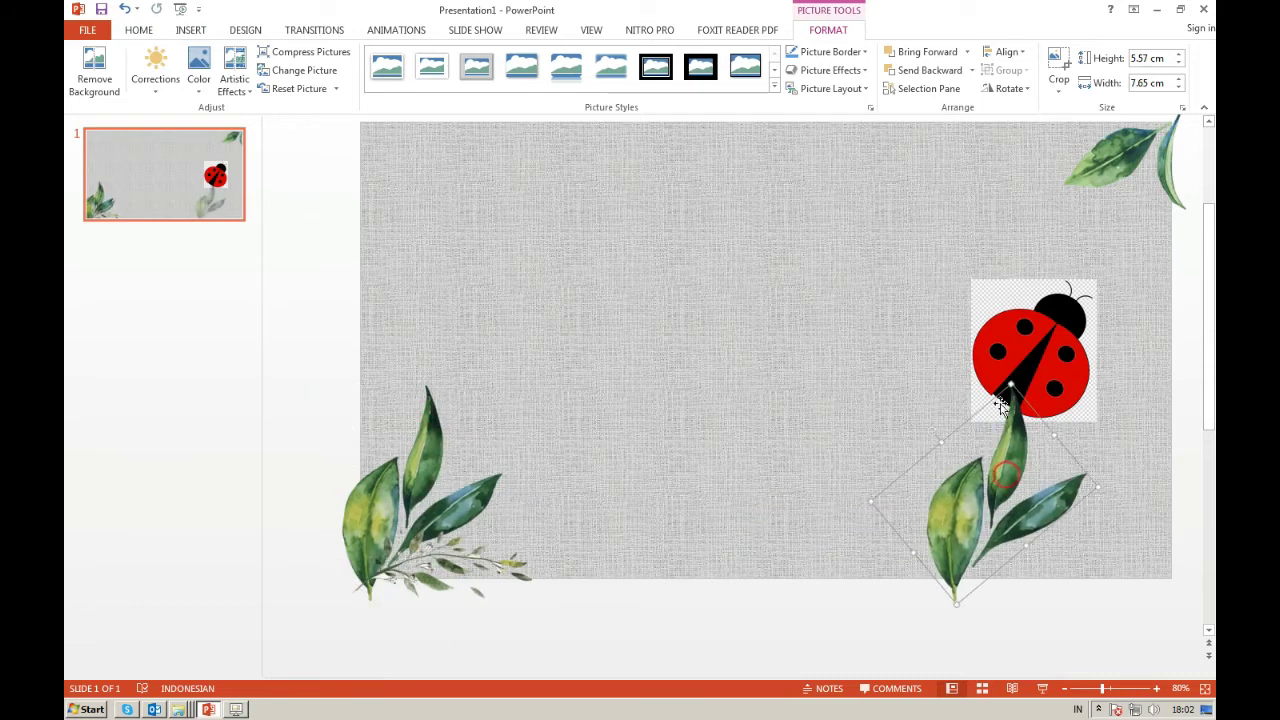
pyautogui.click(1008, 88)
pyautogui.click(1047, 173)
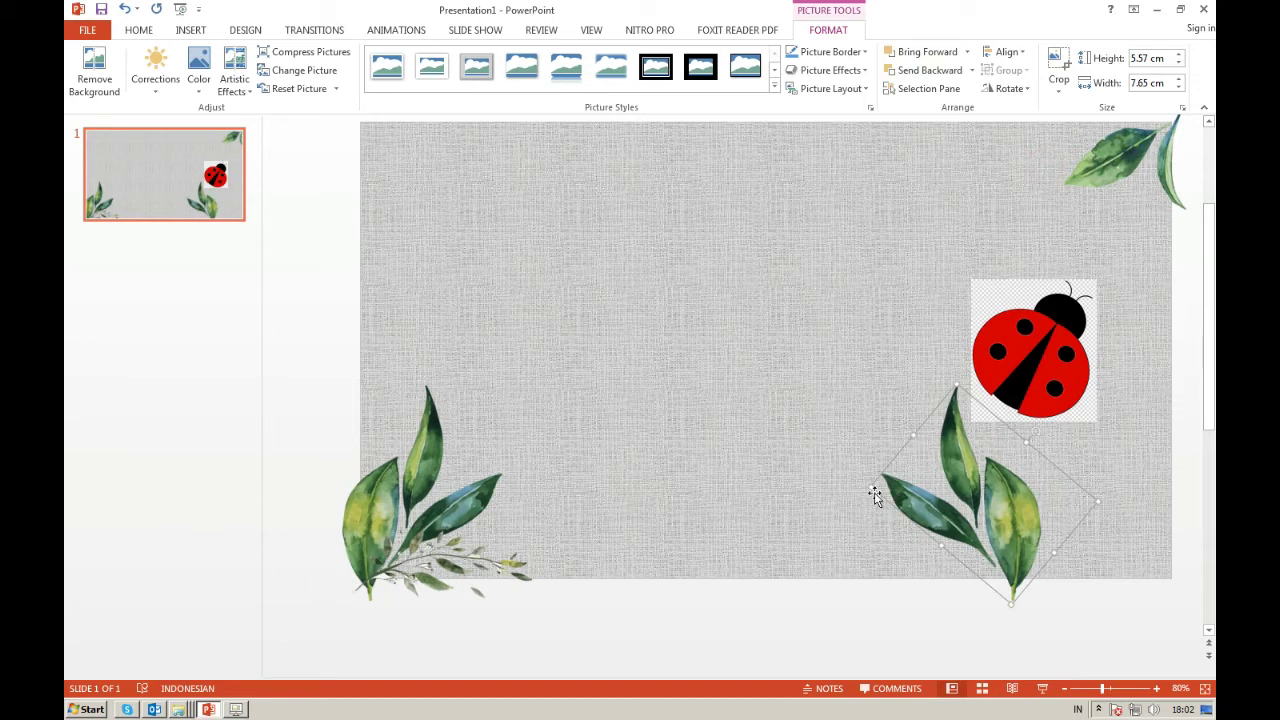
pyautogui.moveTo(871, 489)
pyautogui.mouseDown()
pyautogui.moveTo(960, 525)
pyautogui.moveTo(1105, 534)
pyautogui.mouseUp()
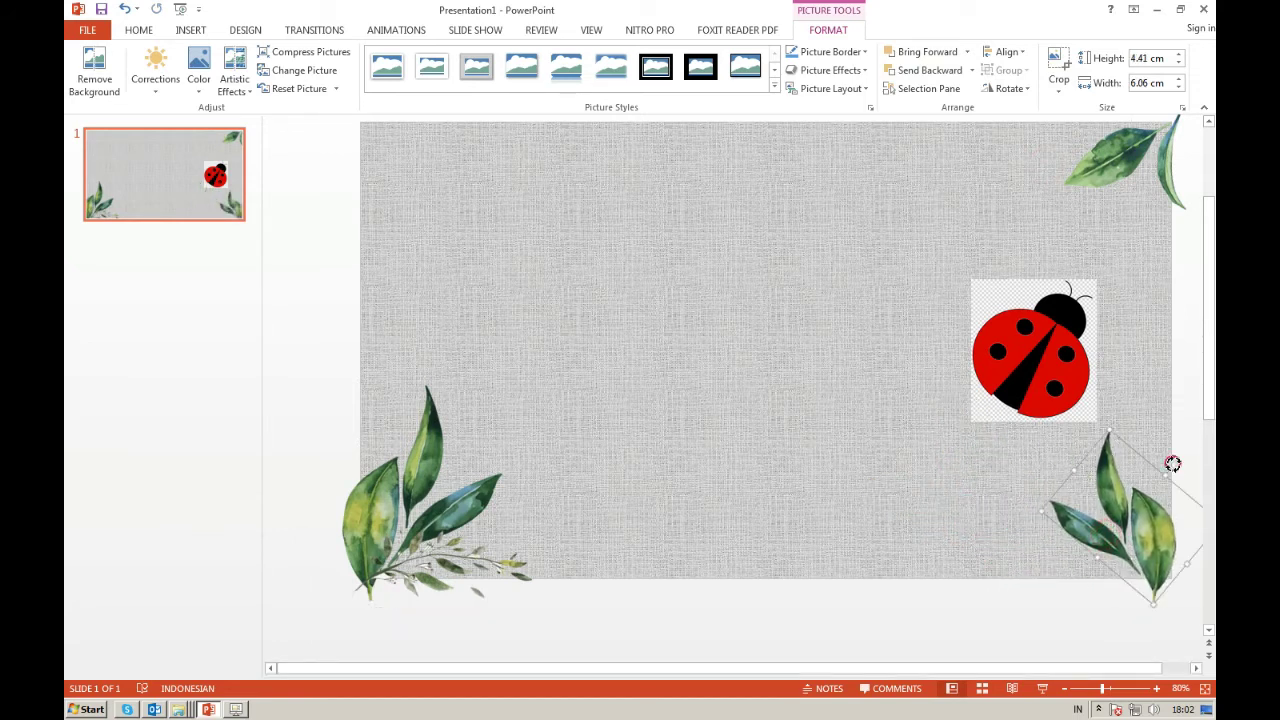
pyautogui.moveTo(1172, 464); pyautogui.dragTo(1130, 518)
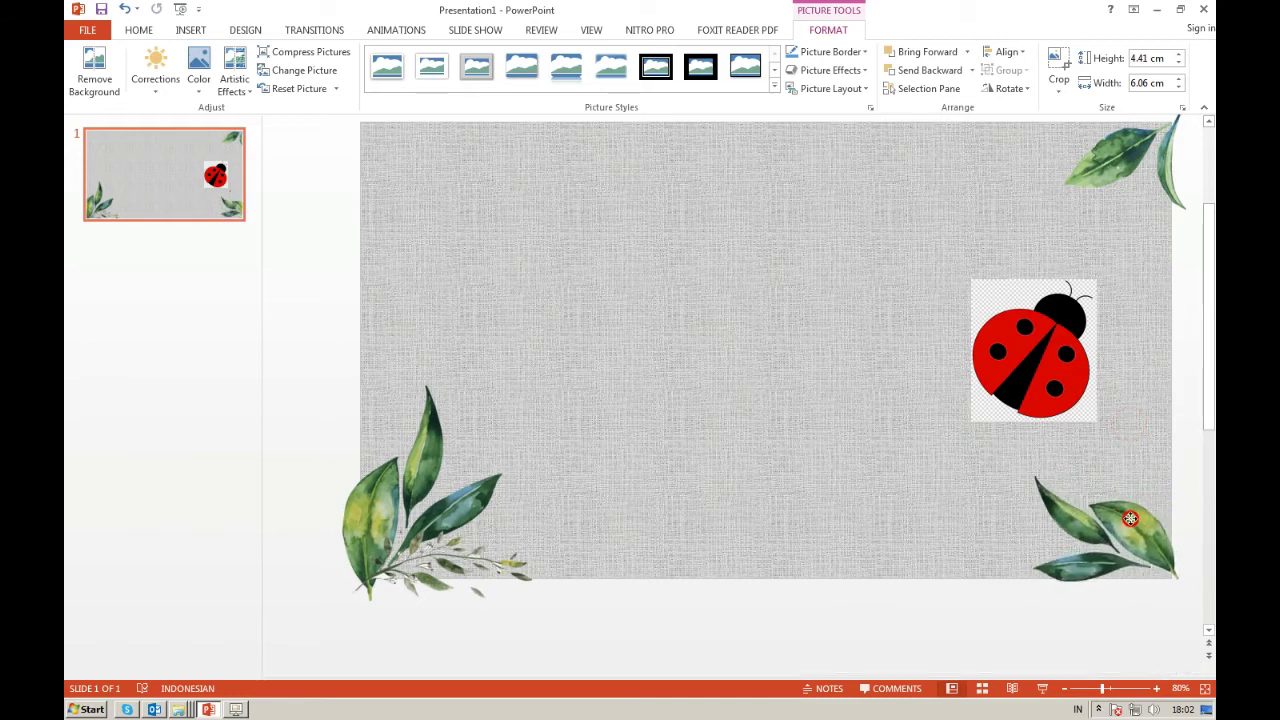
pyautogui.moveTo(1130, 518); pyautogui.dragTo(1125, 522)
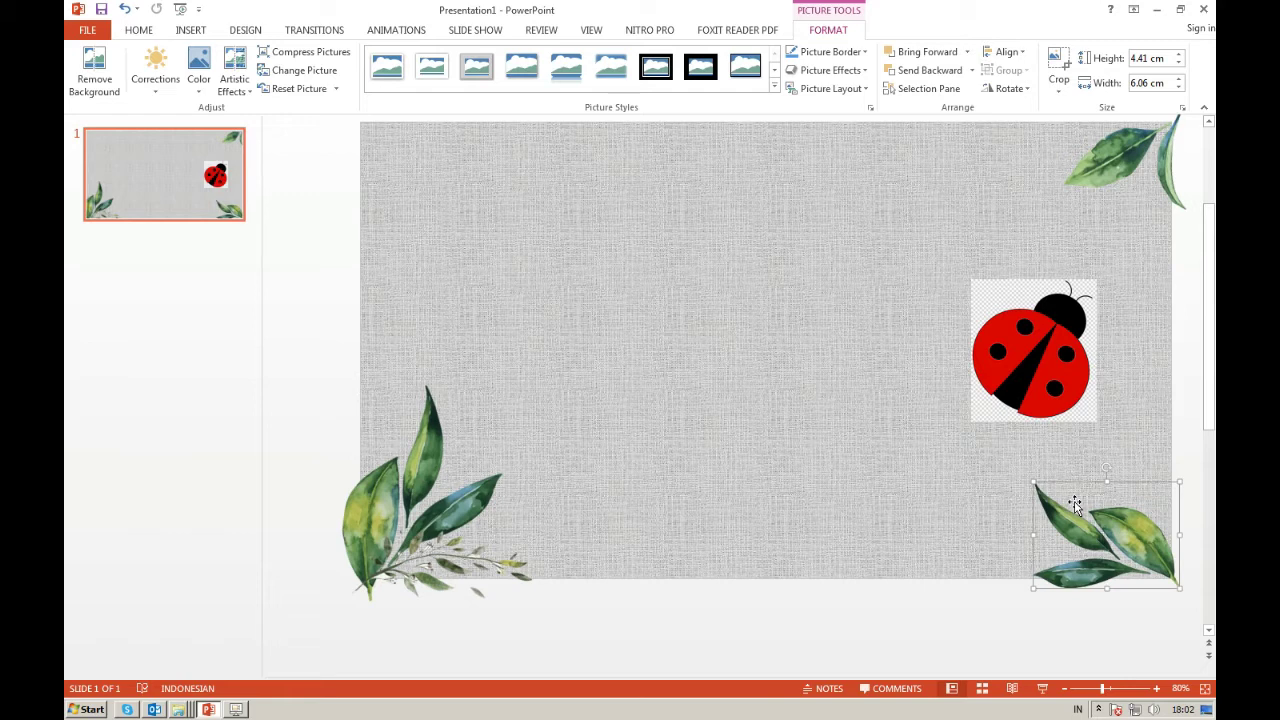
# Centre the ladybug and remove its checkered background, marking the whole body to keep.
pyautogui.click(1035, 355)
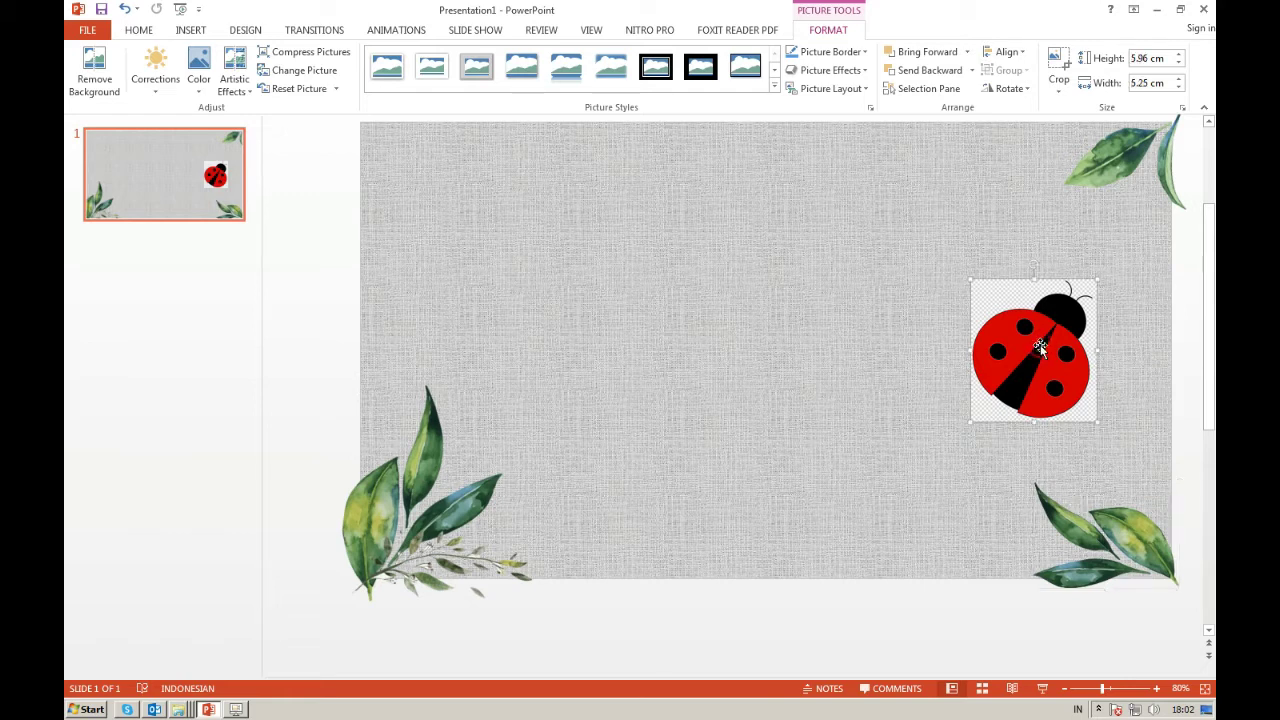
pyautogui.moveTo(1026, 366); pyautogui.dragTo(736, 330)
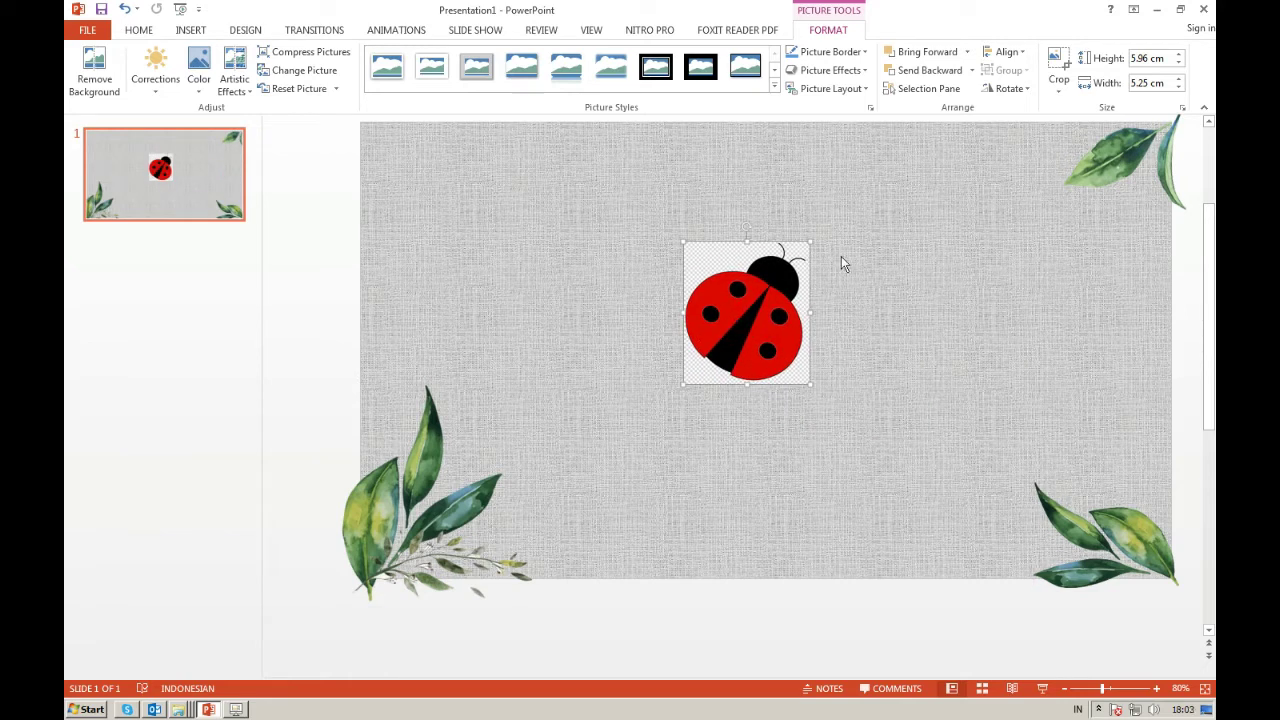
pyautogui.click(83, 88)
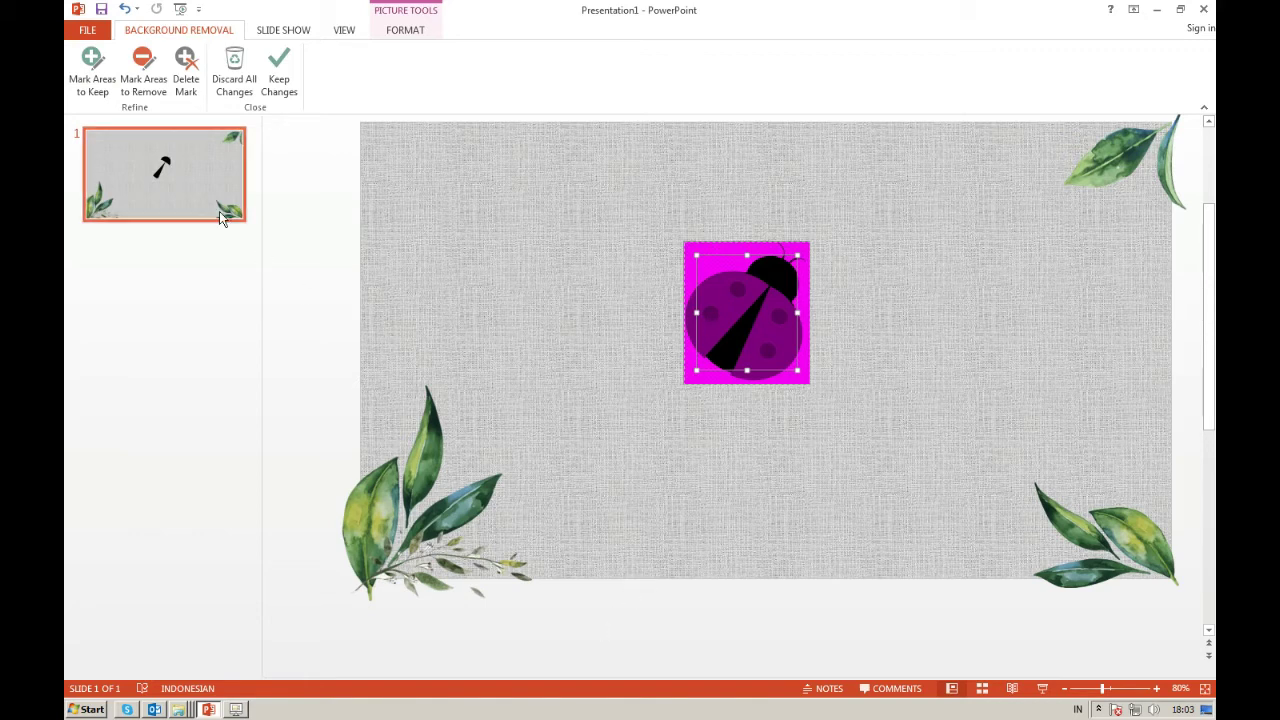
pyautogui.click(104, 80)
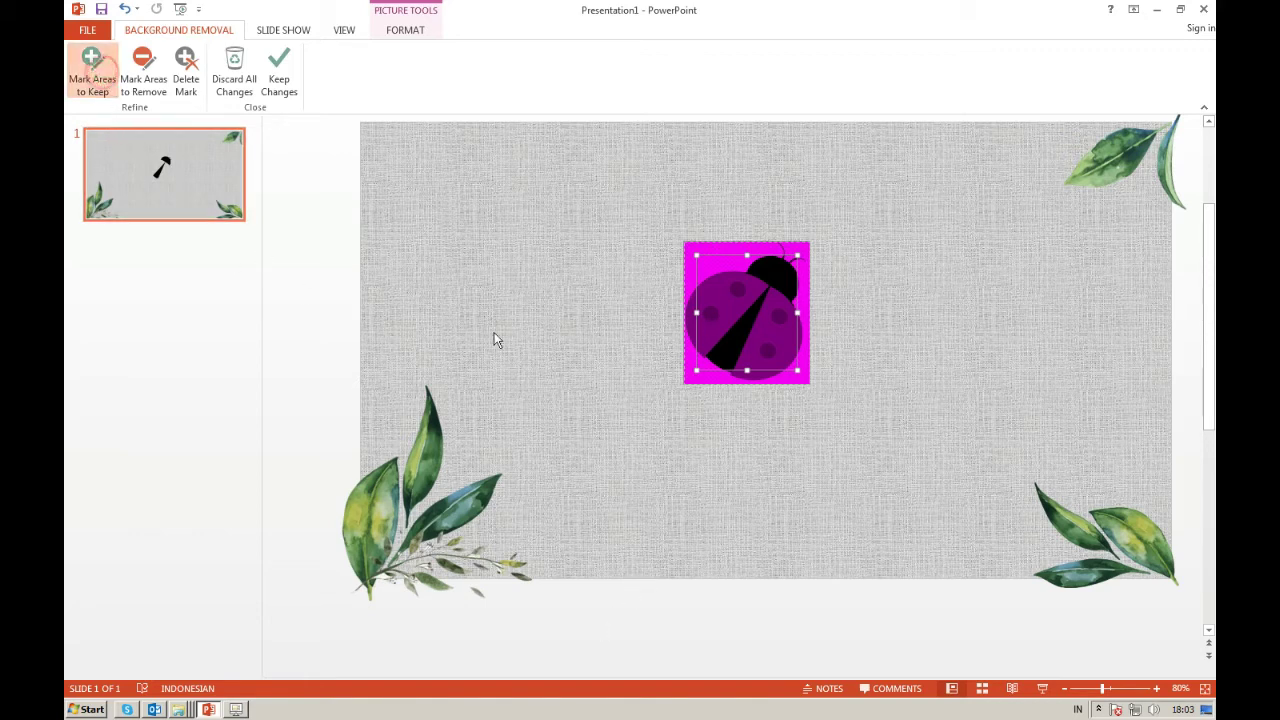
pyautogui.moveTo(760, 290); pyautogui.dragTo(704, 366)
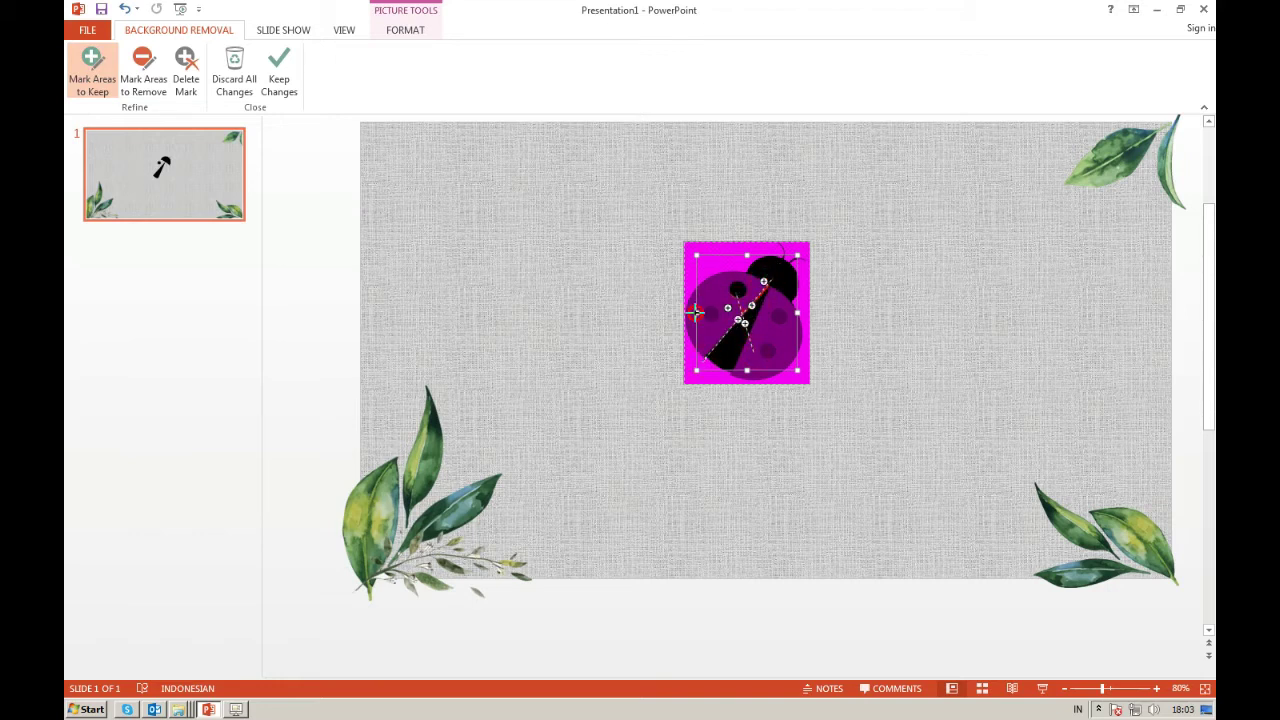
pyautogui.moveTo(694, 312); pyautogui.dragTo(795, 320)
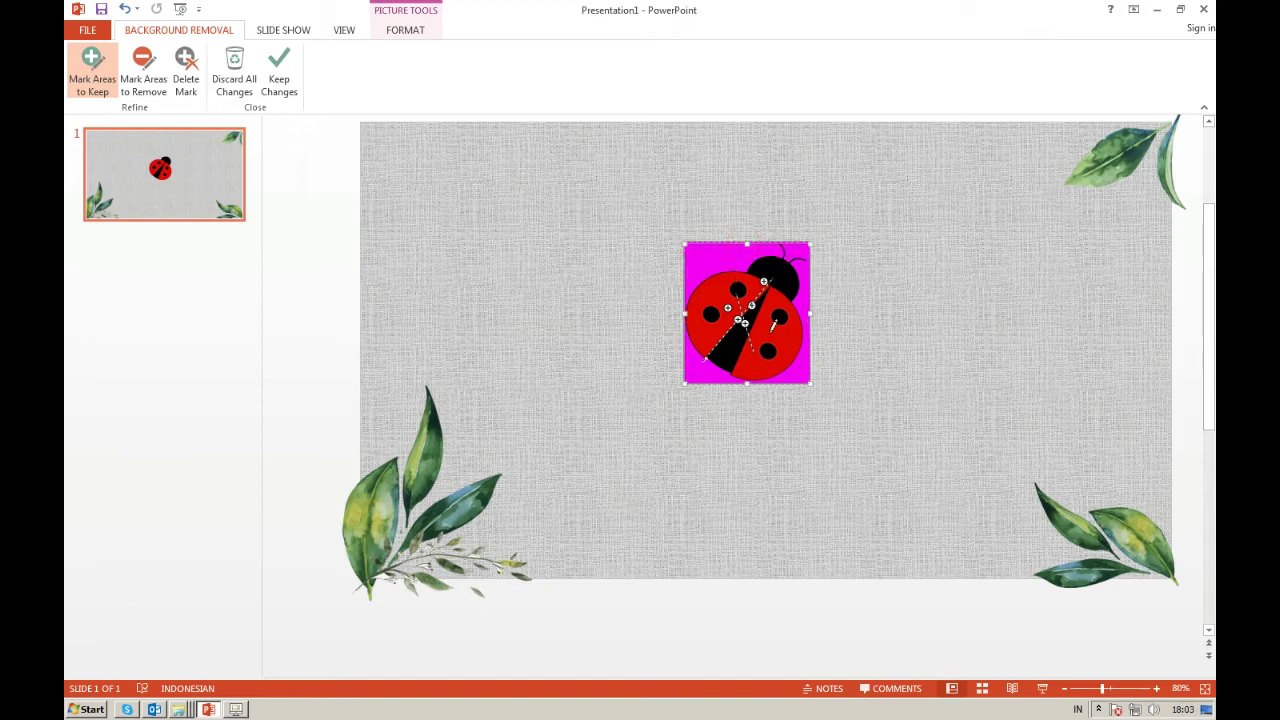
pyautogui.click(280, 72)
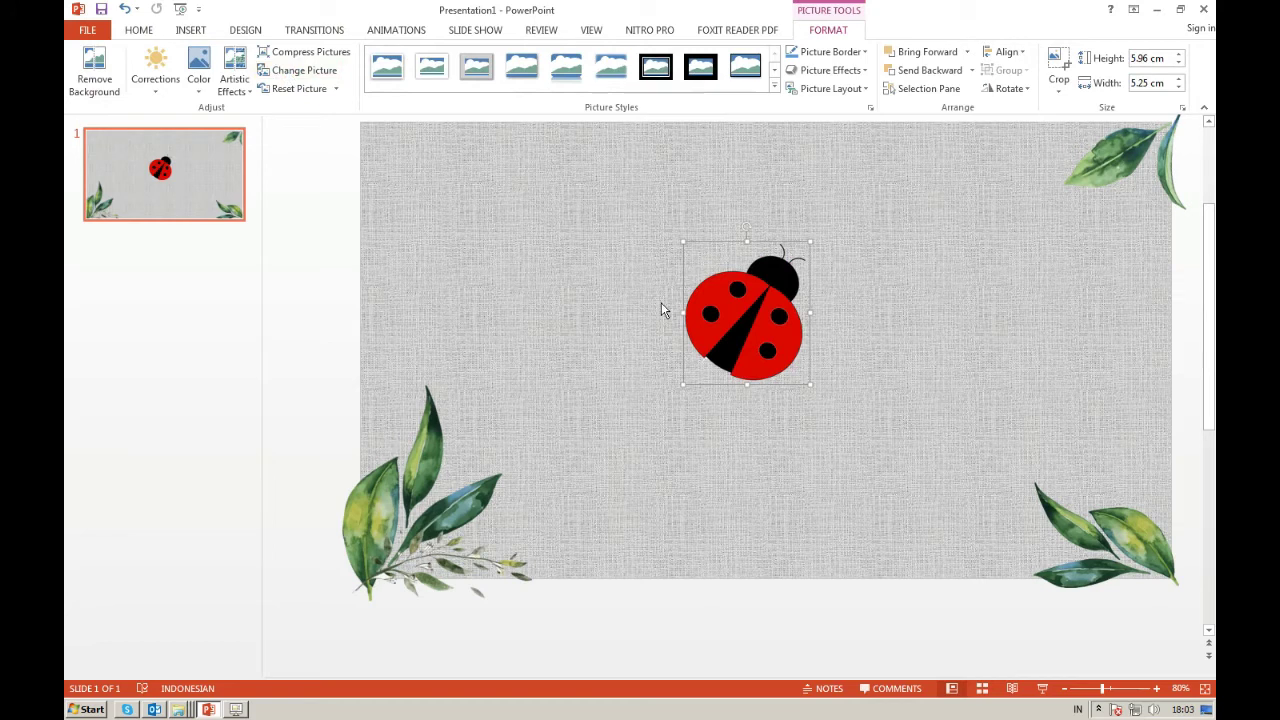
# Resize the ladybug to 3.09 × 2.72 cm, tilt it counterclockwise, and shift it right of centre.
pyautogui.moveTo(683, 242); pyautogui.dragTo(767, 344)
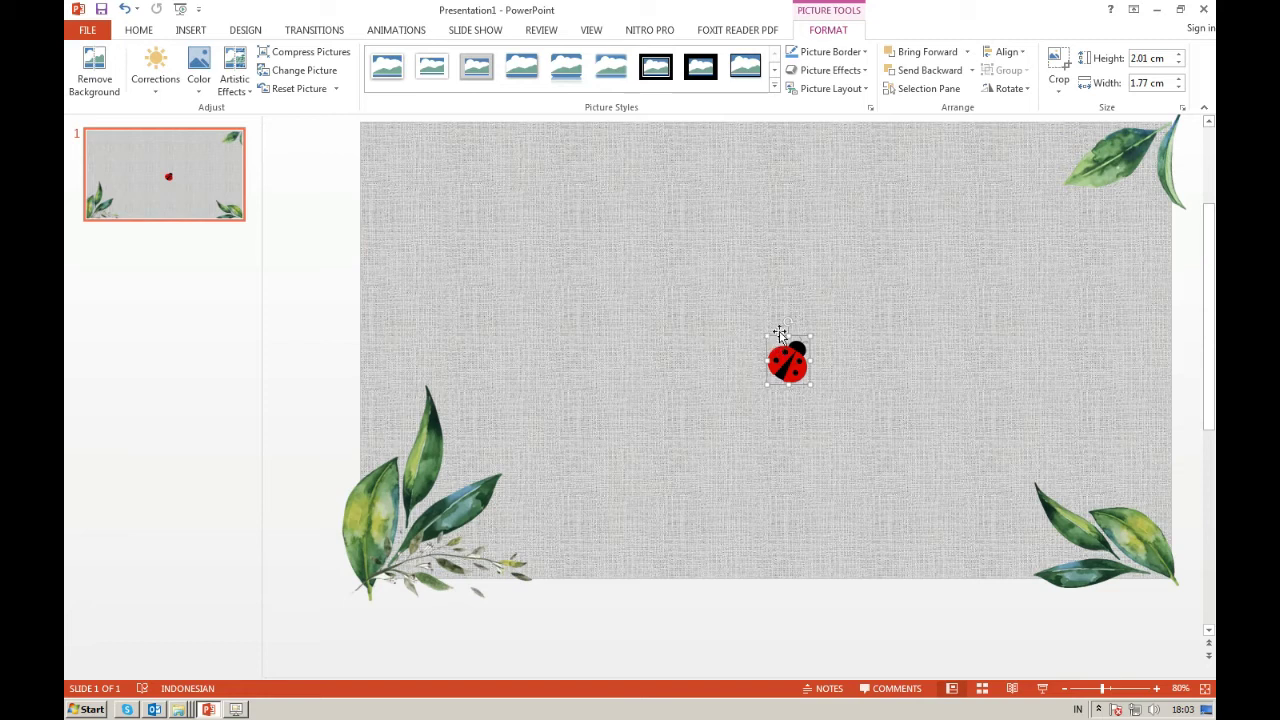
pyautogui.moveTo(788, 322)
pyautogui.mouseDown()
pyautogui.moveTo(727, 316)
pyautogui.moveTo(777, 300)
pyautogui.mouseUp()
pyautogui.moveTo(786, 349); pyautogui.dragTo(890, 358)
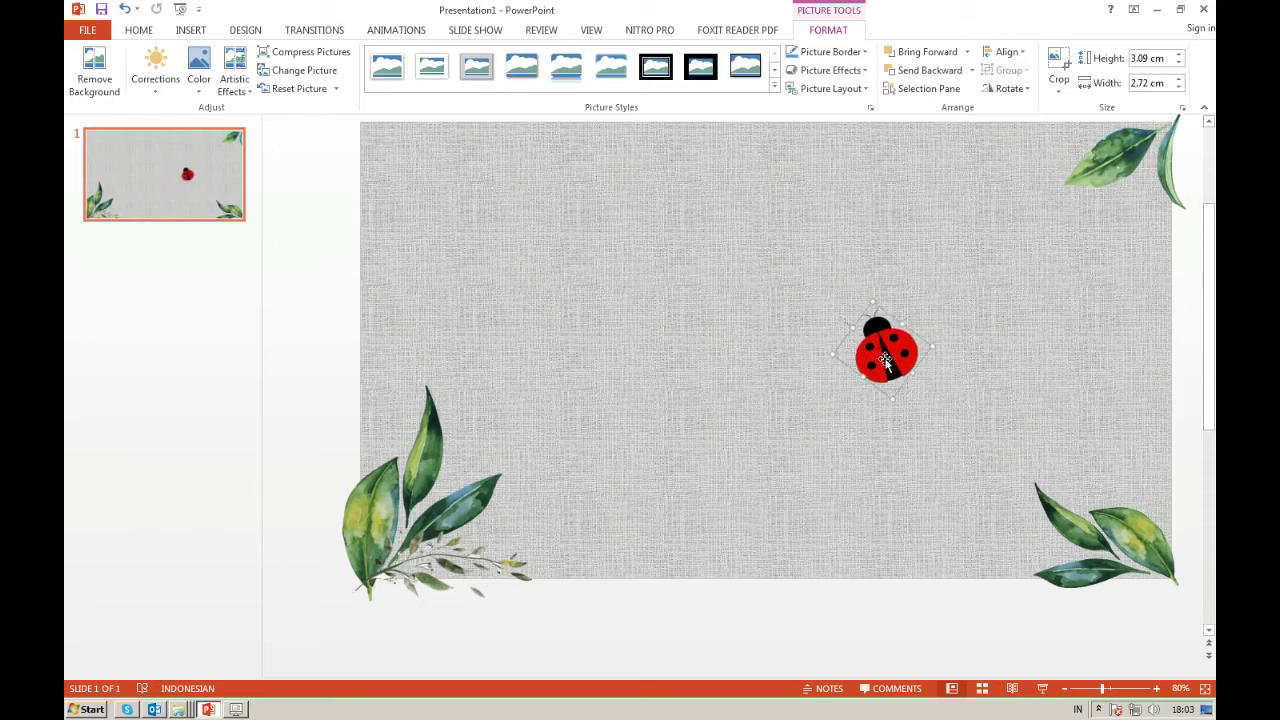
# Select the corner leaves and give them a Grow & Turn entrance.
pyautogui.click(476, 560)
pyautogui.click(534, 594)
pyautogui.click(508, 563)
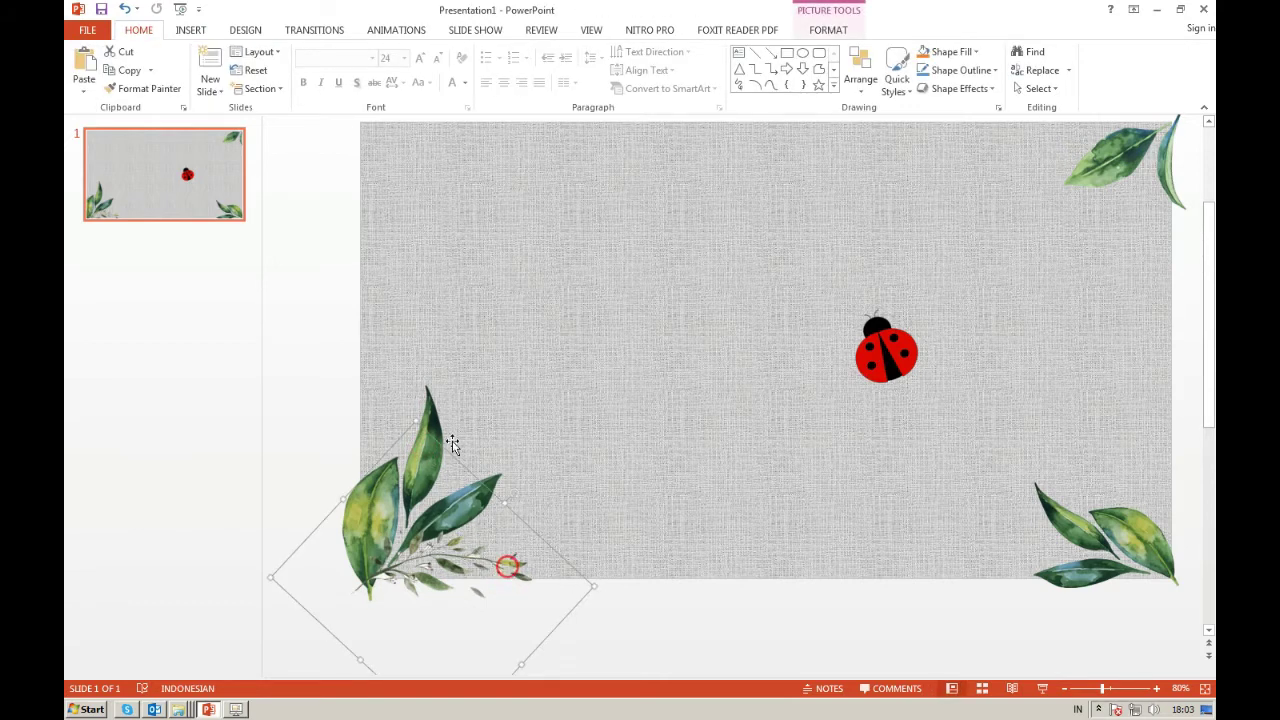
pyautogui.keyDown('shift'); pyautogui.click(1109, 551); pyautogui.keyUp('shift')
pyautogui.keyDown('shift'); pyautogui.click(1122, 162); pyautogui.keyUp('shift')
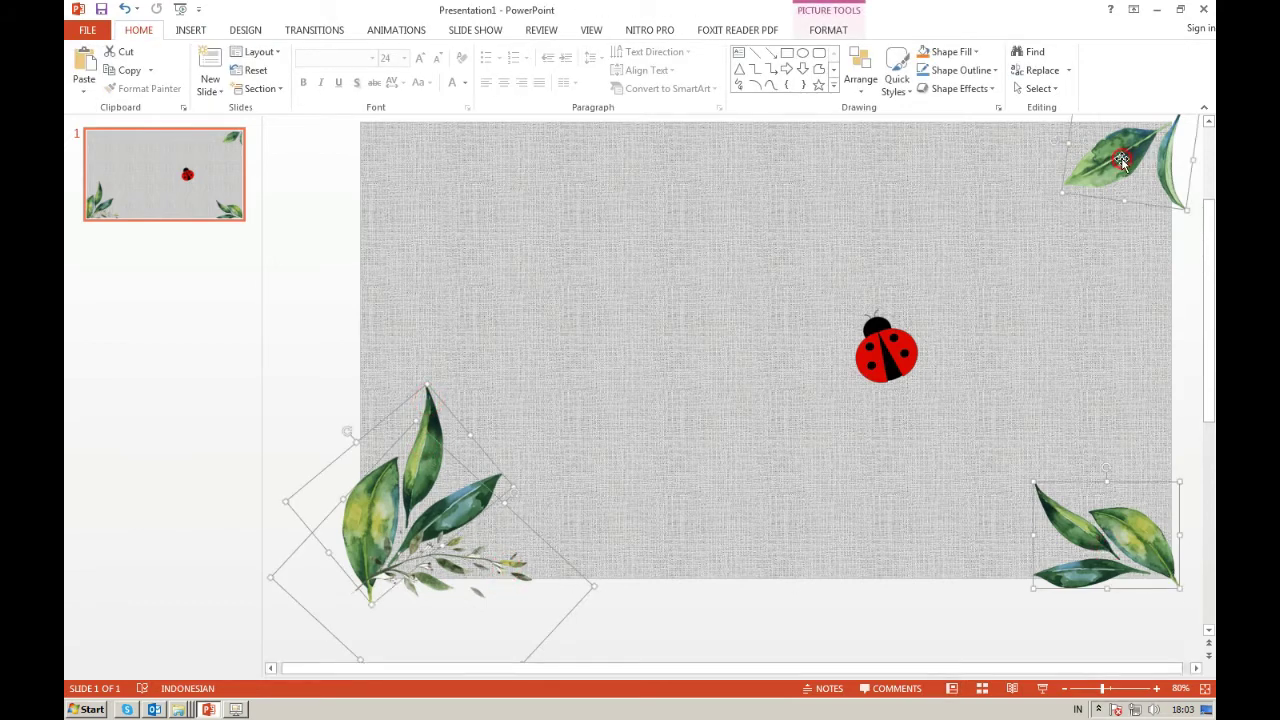
pyautogui.click(416, 34)
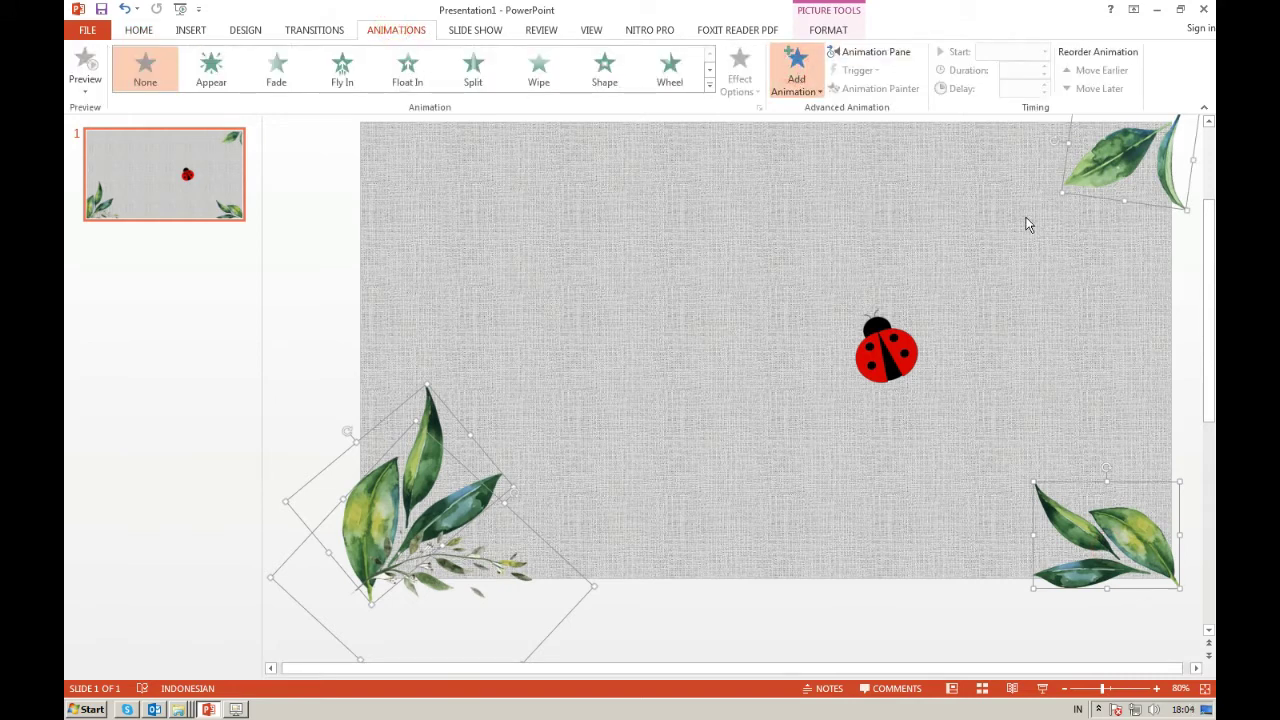
pyautogui.click(796, 70)
pyautogui.click(896, 216)
# Add an auto-reversing Grow/Shrink emphasis to the leaves that starts With Previous.
pyautogui.click(872, 51)
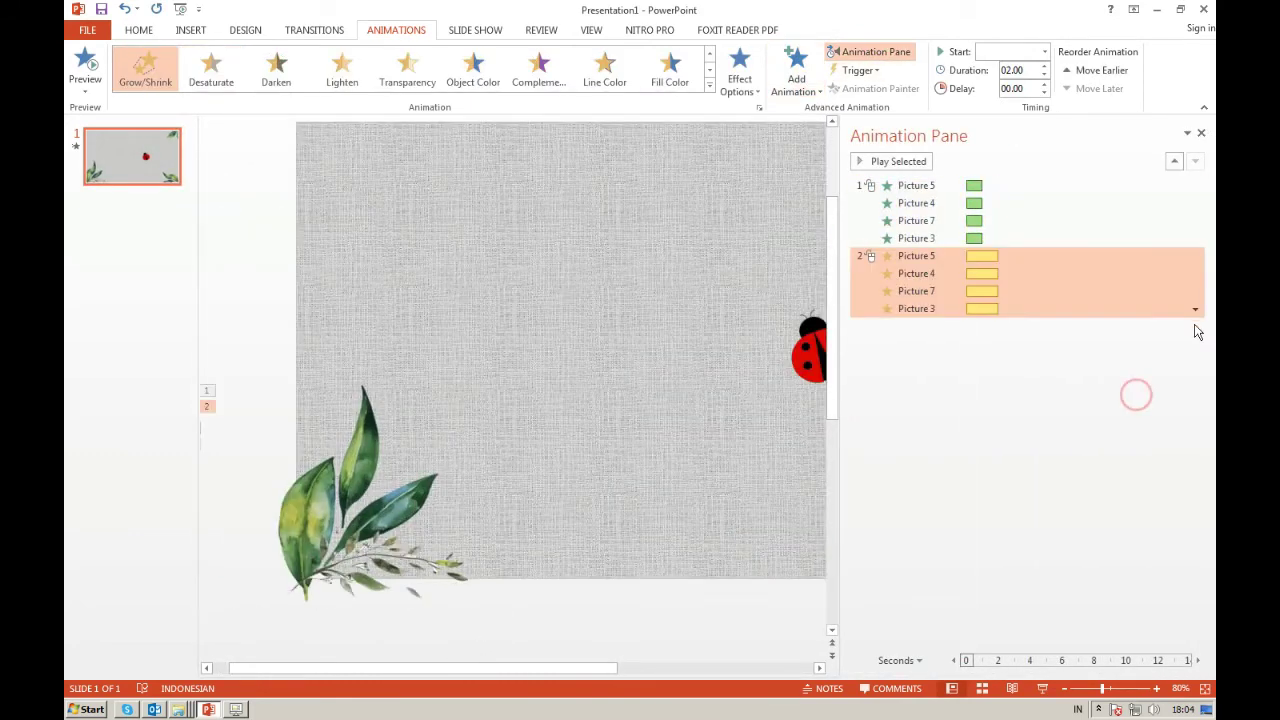
pyautogui.click(1195, 309)
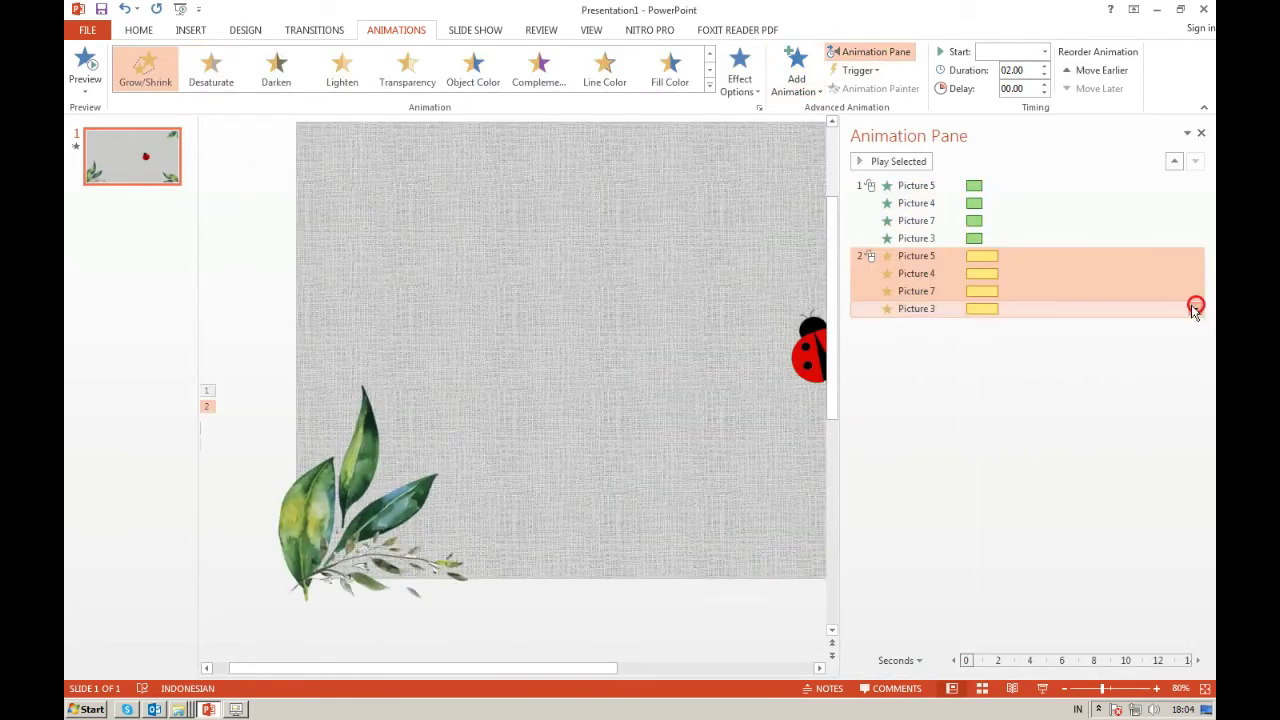
pyautogui.click(1136, 349)
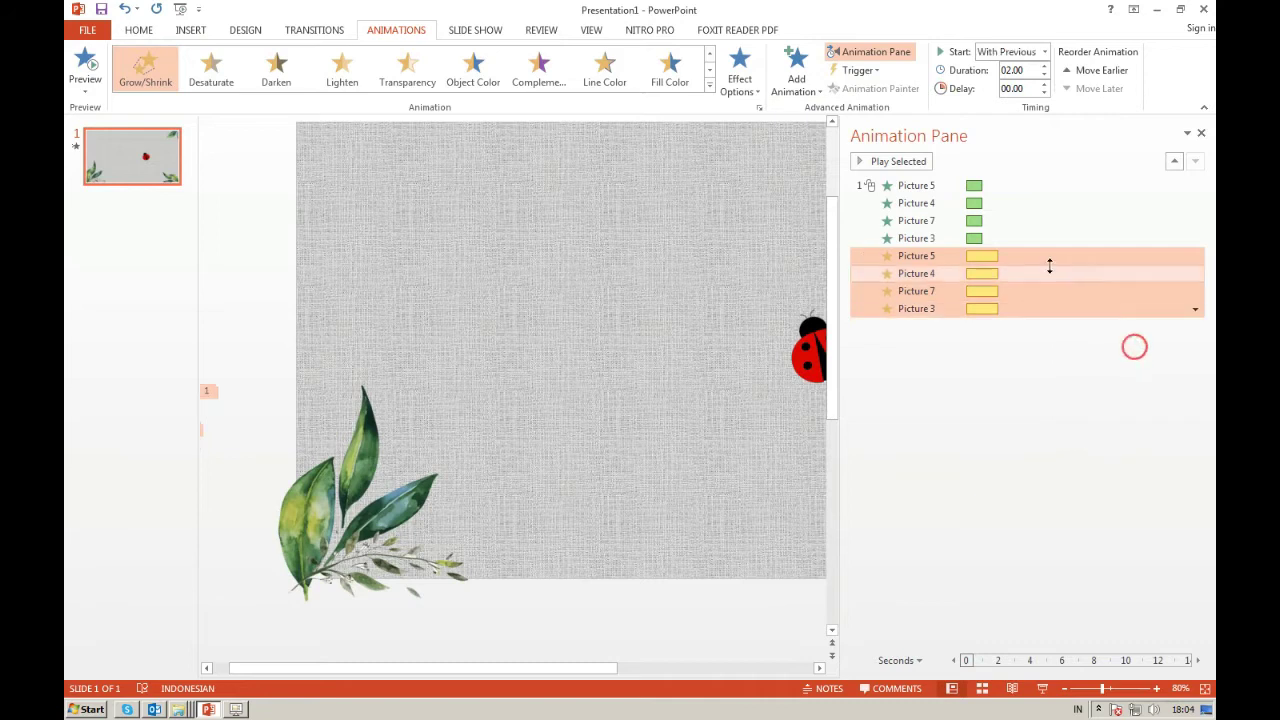
pyautogui.click(1195, 309)
pyautogui.click(1143, 385)
pyautogui.click(520, 358)
pyautogui.click(556, 228)
pyautogui.click(518, 229)
pyautogui.click(558, 228)
pyautogui.click(691, 487)
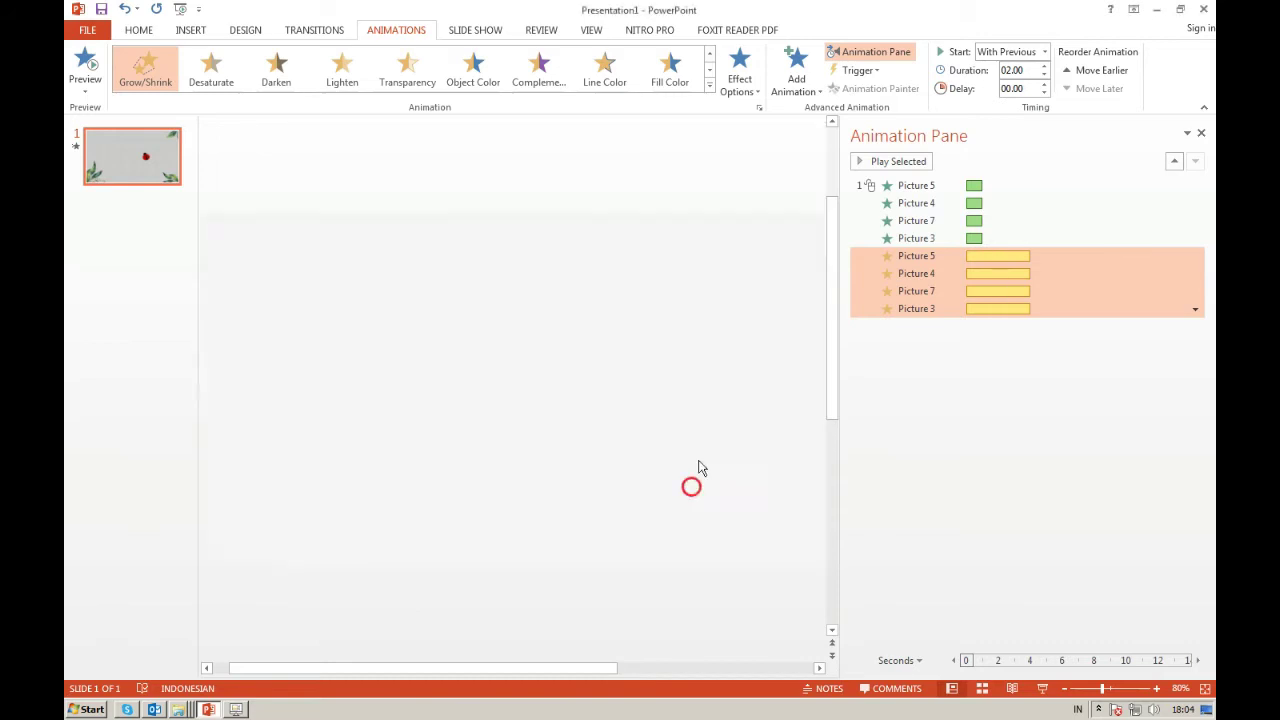
# Set the pulse duration to 0.50 s with a 0.20 s delay, then preview the animations.
pyautogui.click(1047, 77)
pyautogui.click(1047, 77)
pyautogui.click(1047, 77)
pyautogui.click(1047, 77)
pyautogui.click(1047, 77)
pyautogui.click(1047, 77)
pyautogui.click(1043, 85)
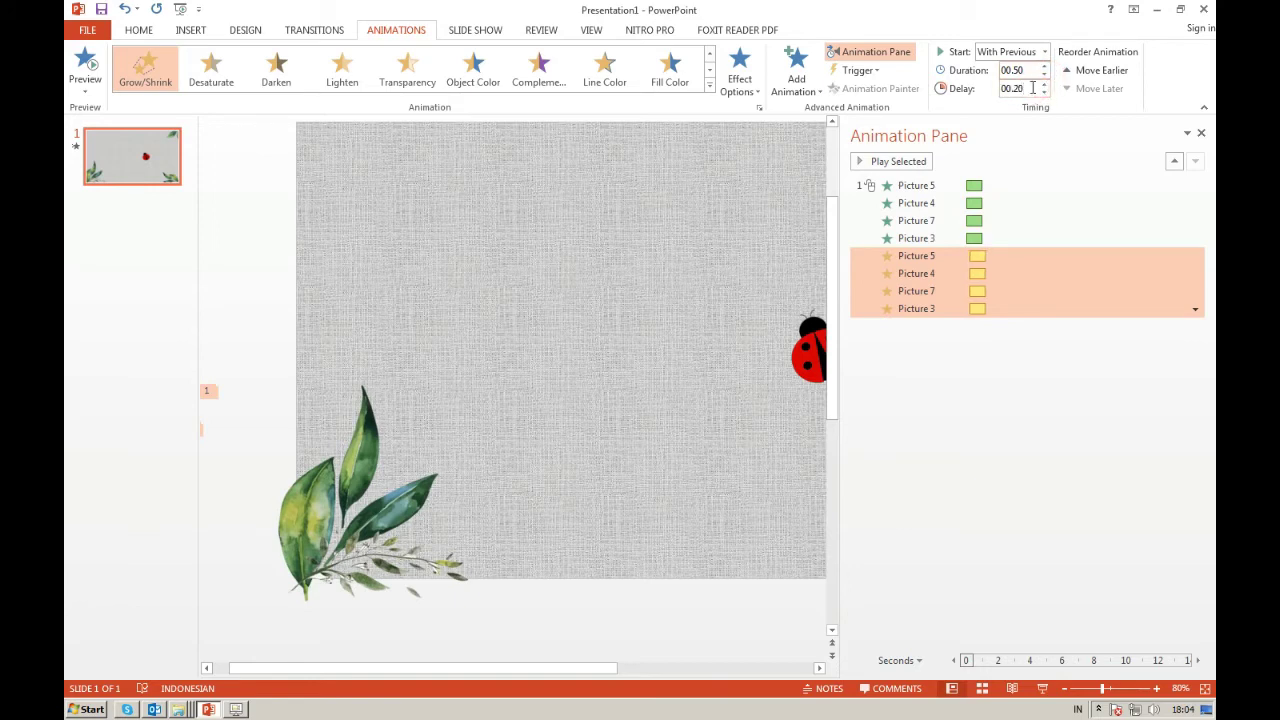
pyautogui.click(85, 62)
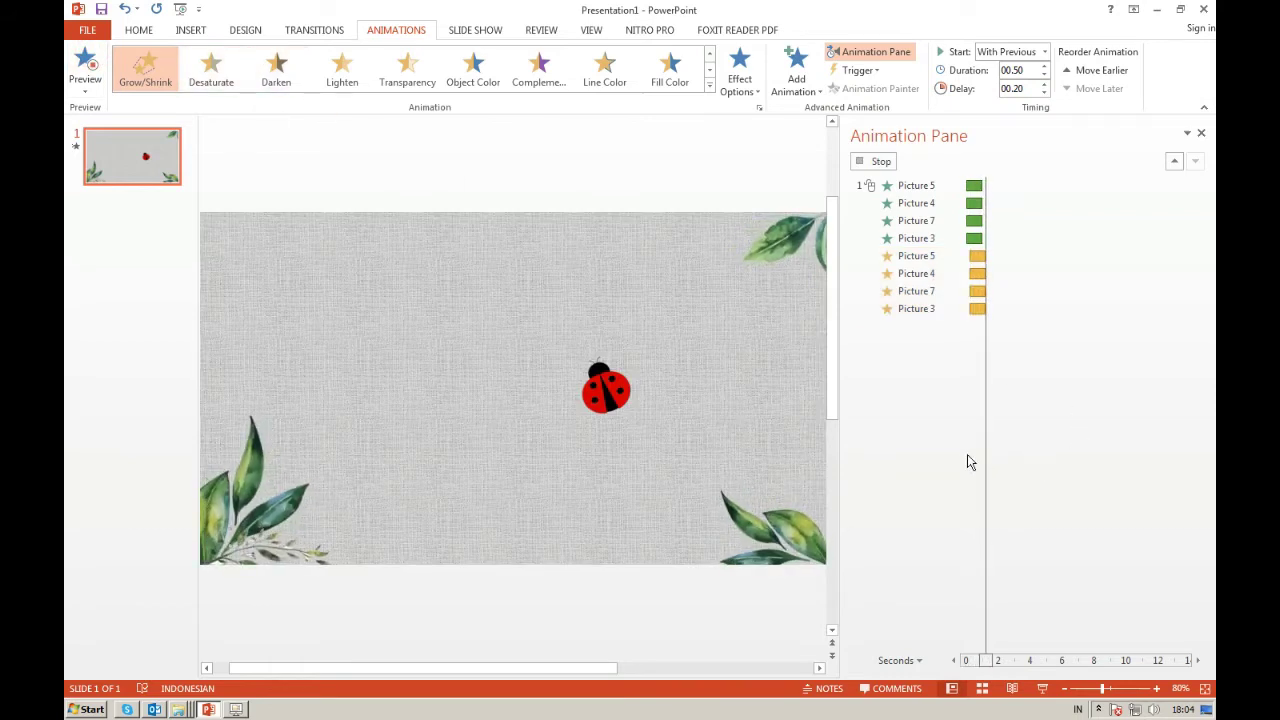
pyautogui.click(967, 454)
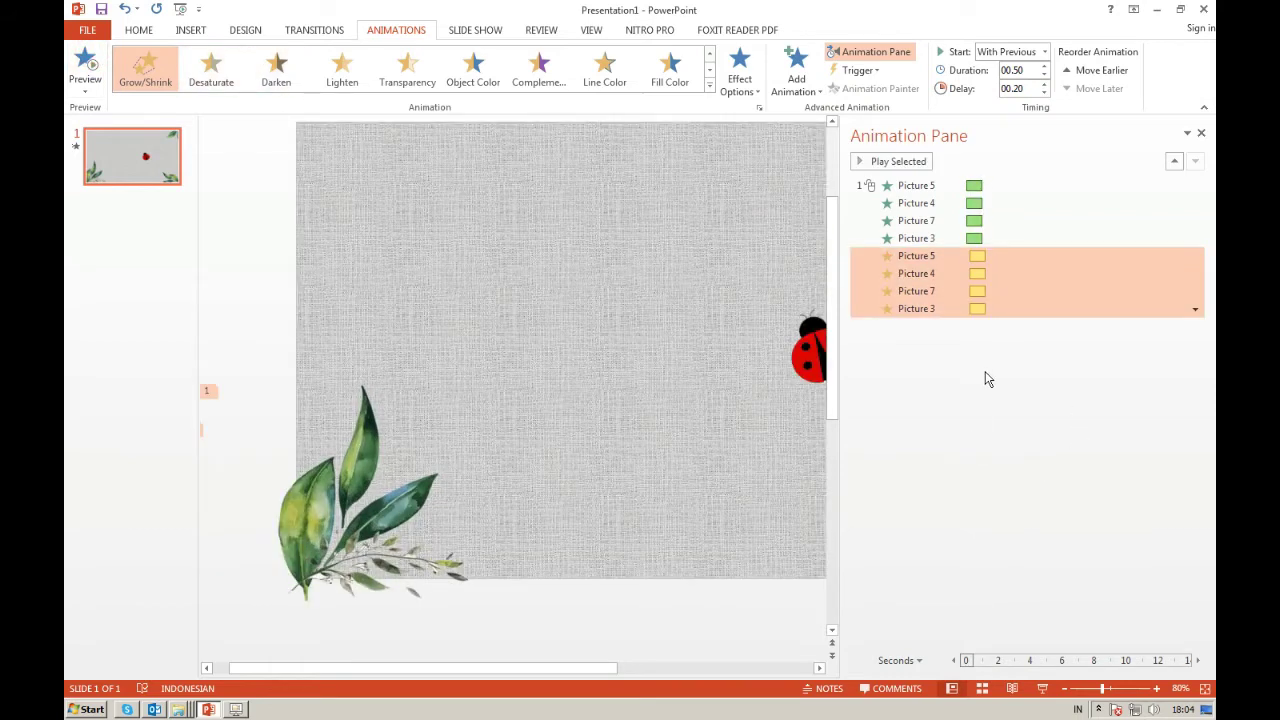
pyautogui.click(964, 368)
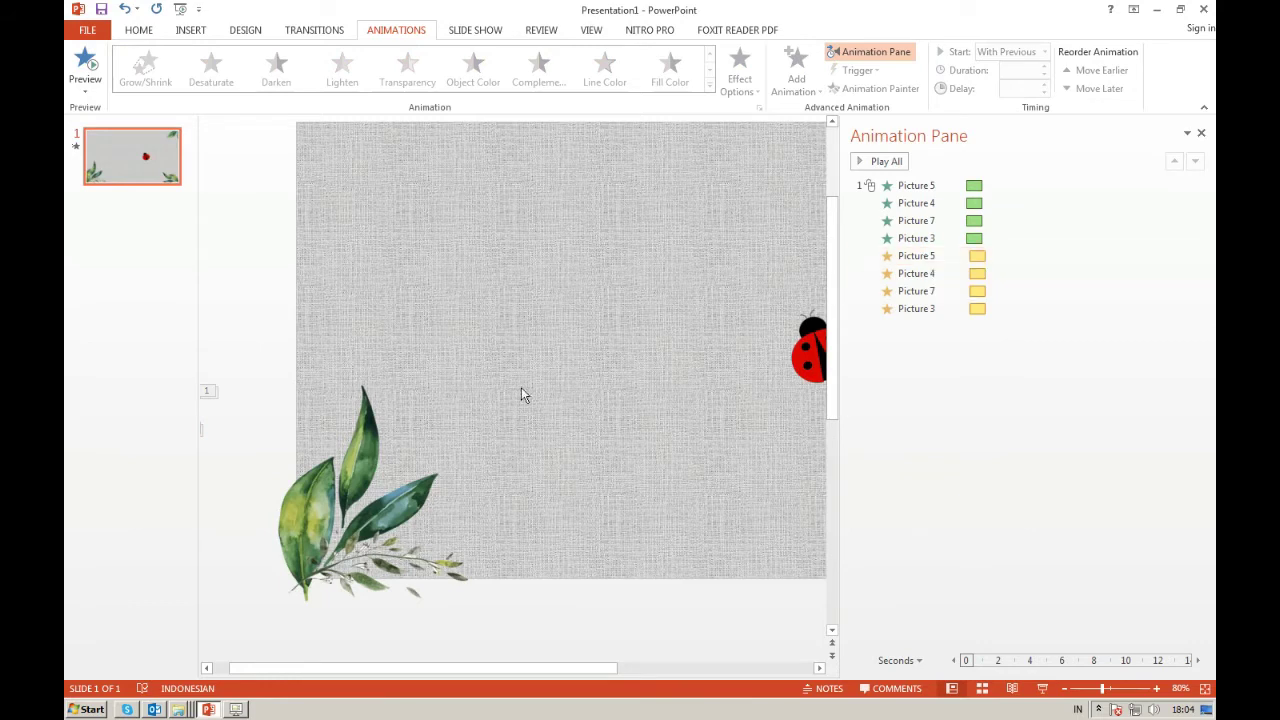
# Select the four corner leaves and add a Spin emphasis starting With Previous.
pyautogui.keyDown('ctrl'); pyautogui.scroll(-1, 483, 420); pyautogui.keyUp('ctrl')
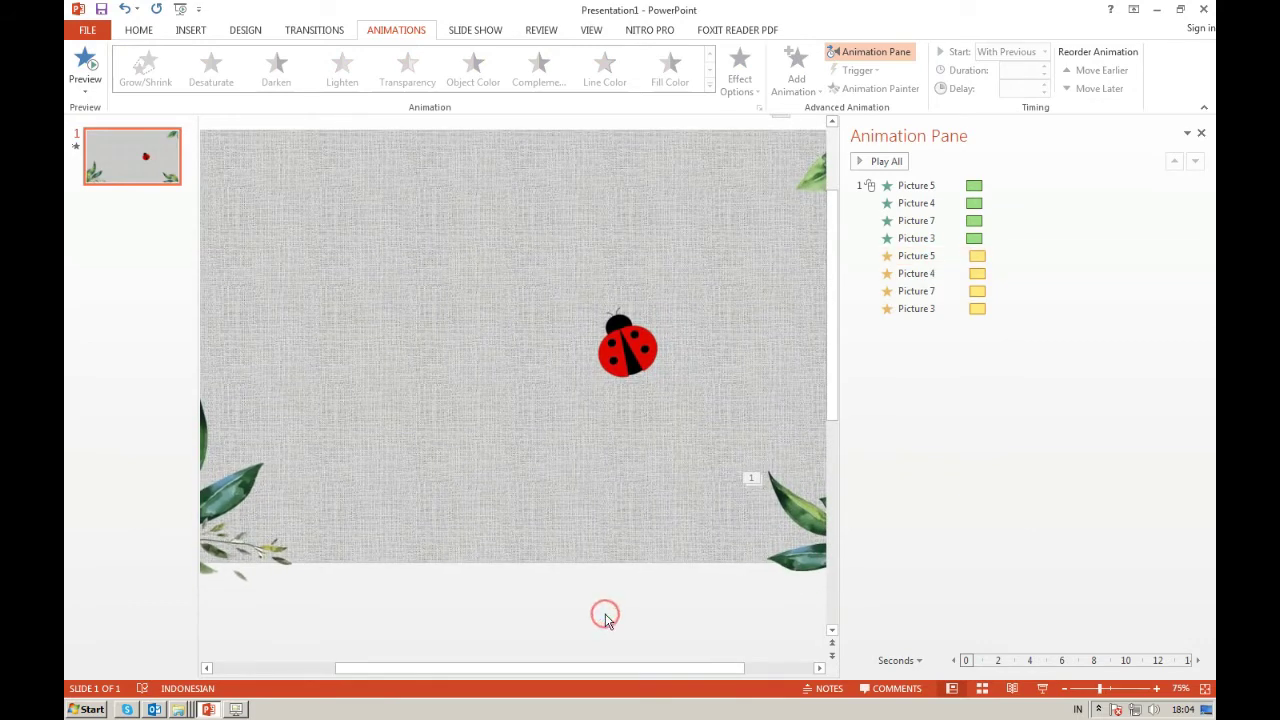
pyautogui.keyDown('ctrl'); pyautogui.scroll(-1, 603, 611); pyautogui.keyUp('ctrl')
pyautogui.moveTo(841, 507); pyautogui.dragTo(1073, 490)
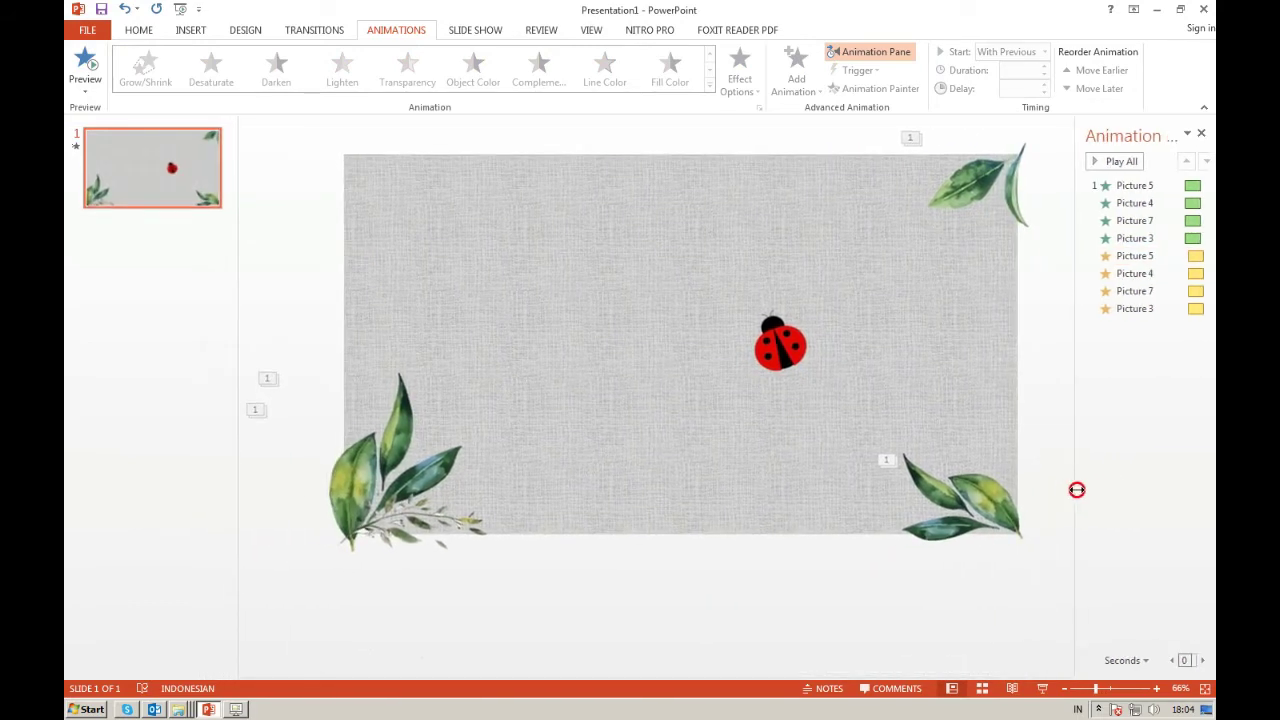
pyautogui.click(376, 437)
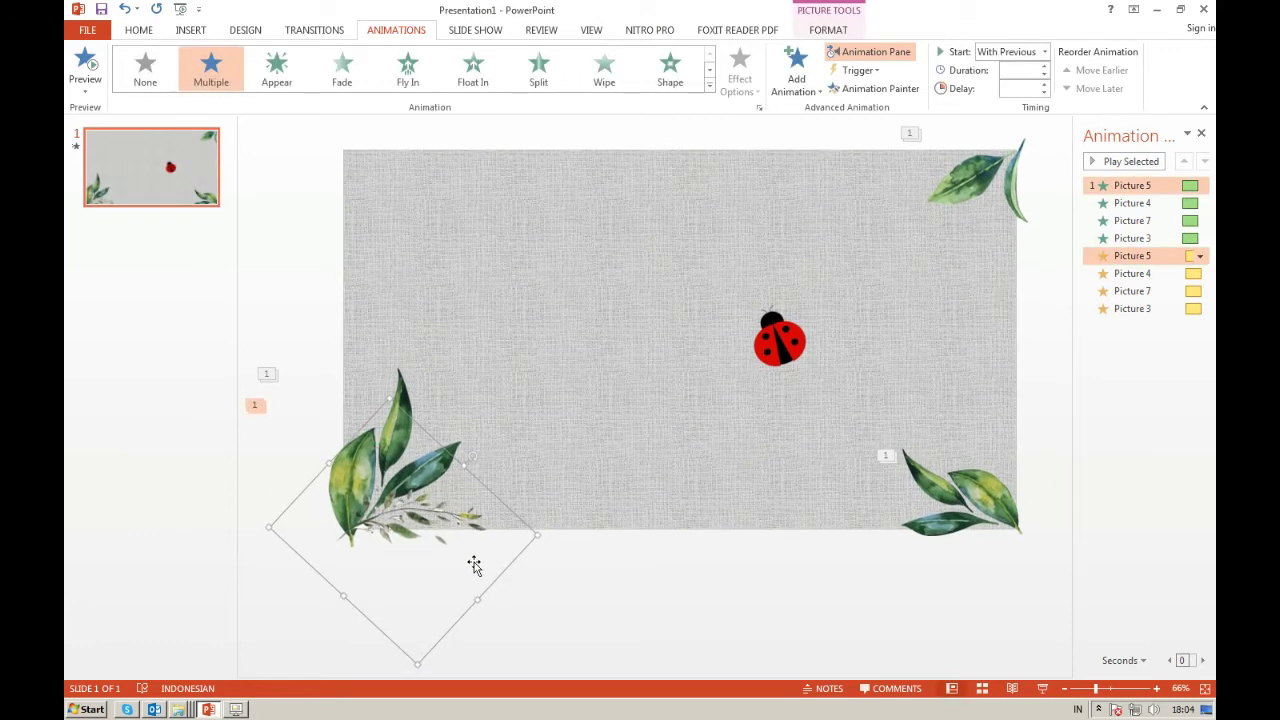
pyautogui.keyDown('shift'); pyautogui.click(393, 384); pyautogui.keyUp('shift')
pyautogui.keyDown('shift'); pyautogui.click(955, 530); pyautogui.keyUp('shift')
pyautogui.keyDown('shift'); pyautogui.click(953, 180); pyautogui.keyUp('shift')
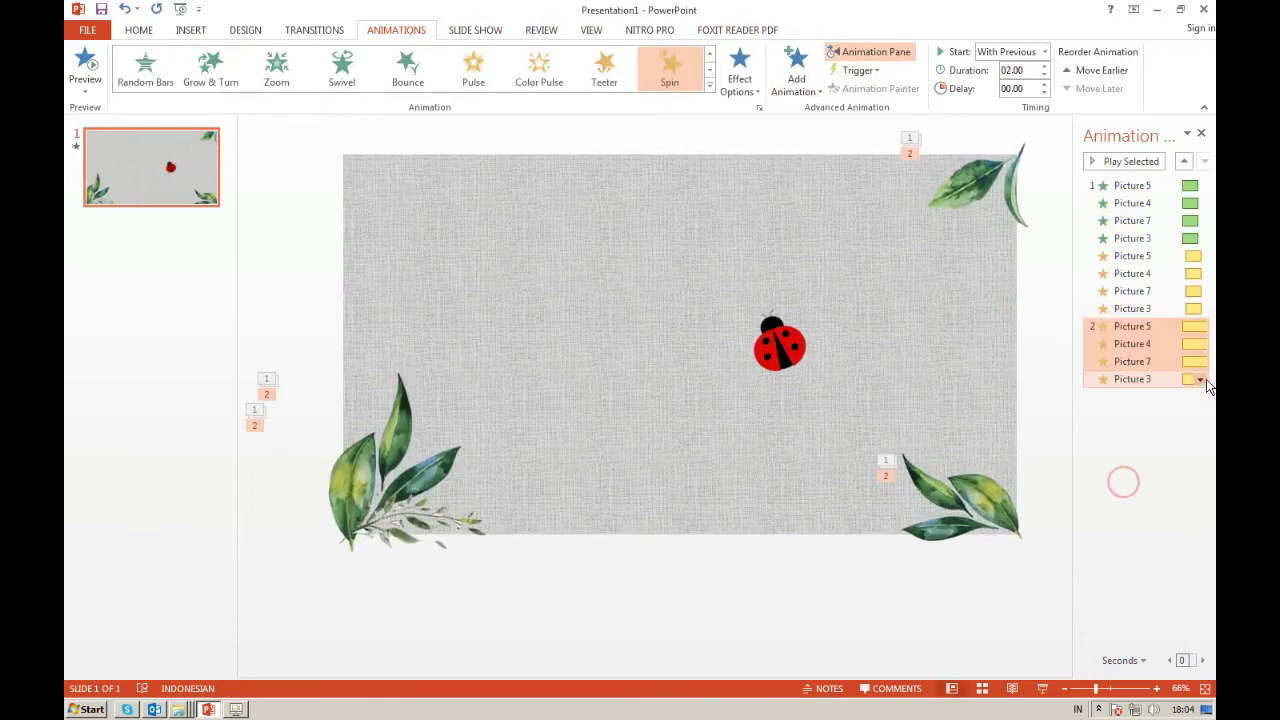
pyautogui.click(1200, 379)
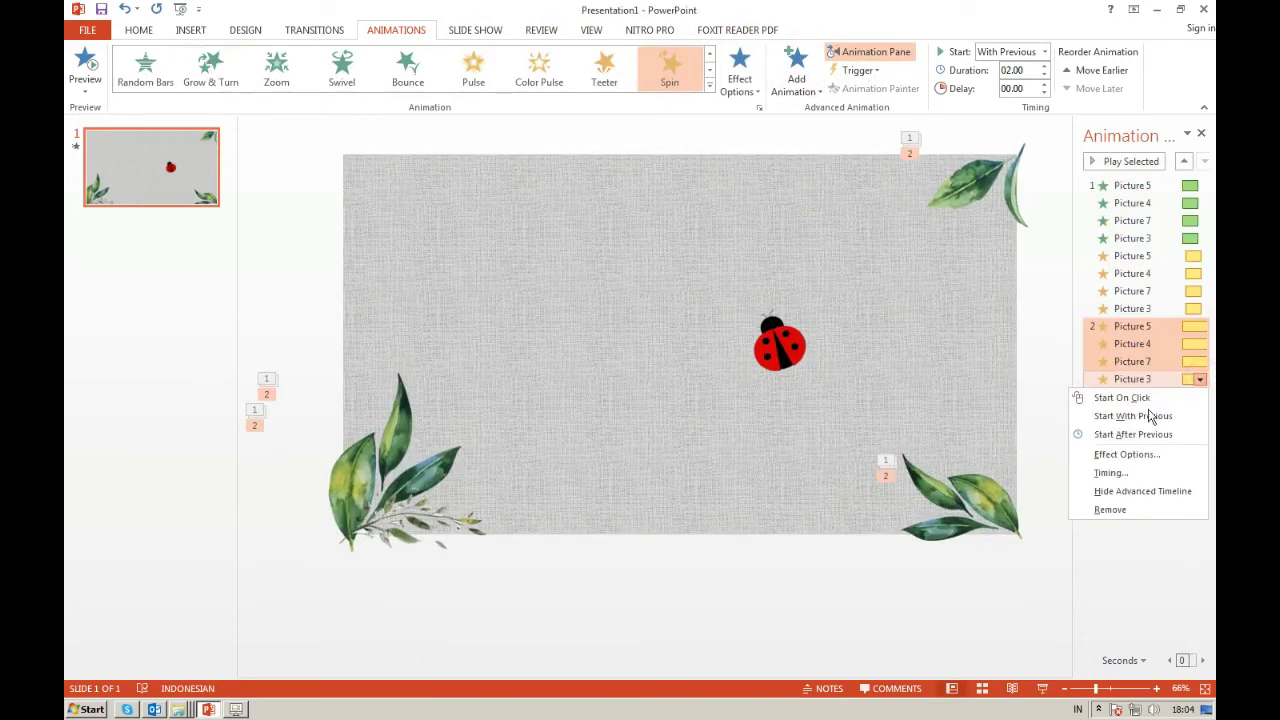
pyautogui.click(1150, 416)
# Set the leaf spin amount to a custom 15° clockwise.
pyautogui.click(1200, 379)
pyautogui.click(1131, 451)
pyautogui.click(657, 267)
pyautogui.click(660, 358)
pyautogui.write('15')
pyautogui.press('Return')
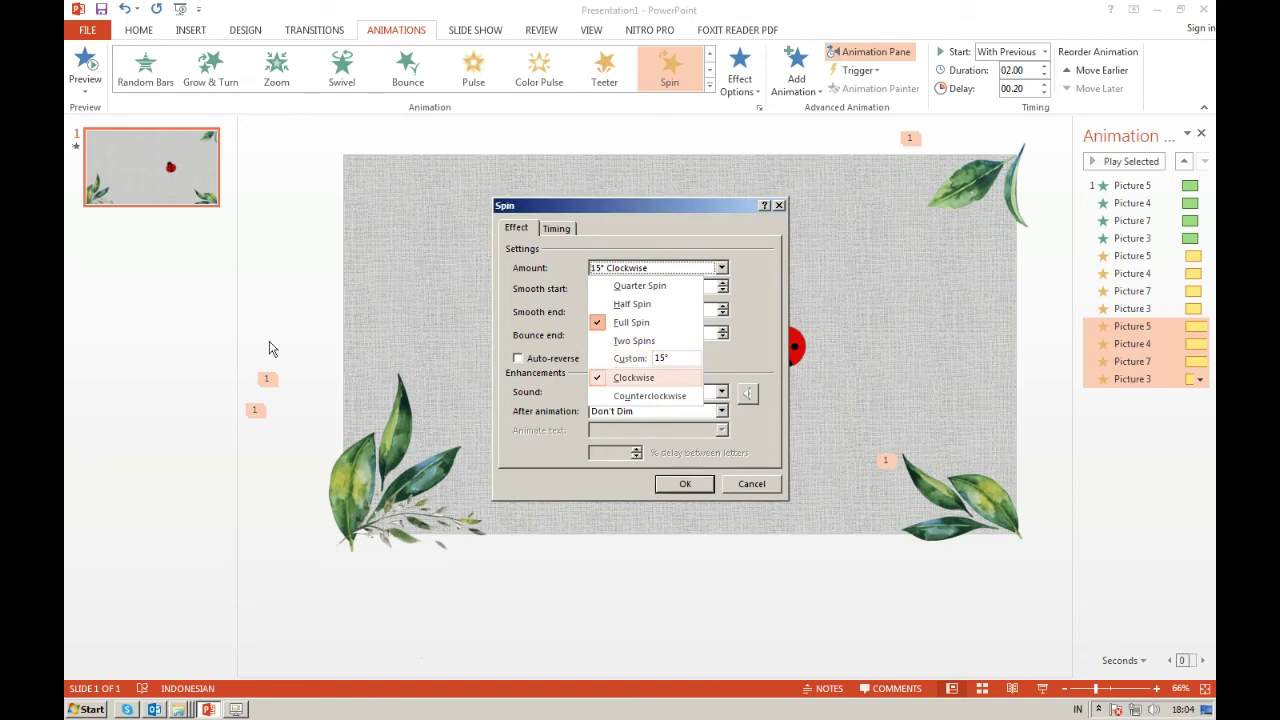
pyautogui.click(685, 483)
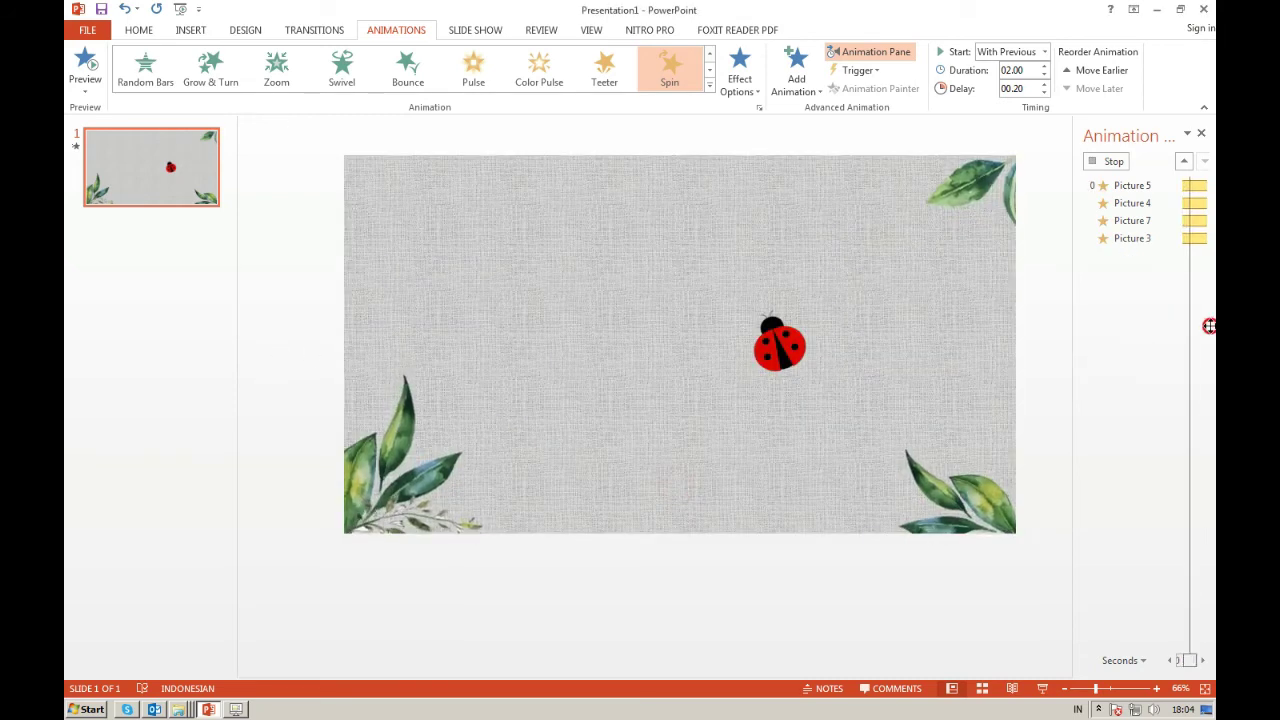
pyautogui.click(1163, 355)
# Make the spin auto-reverse and repeat until the slide ends, then preview the animations.
pyautogui.click(1199, 379)
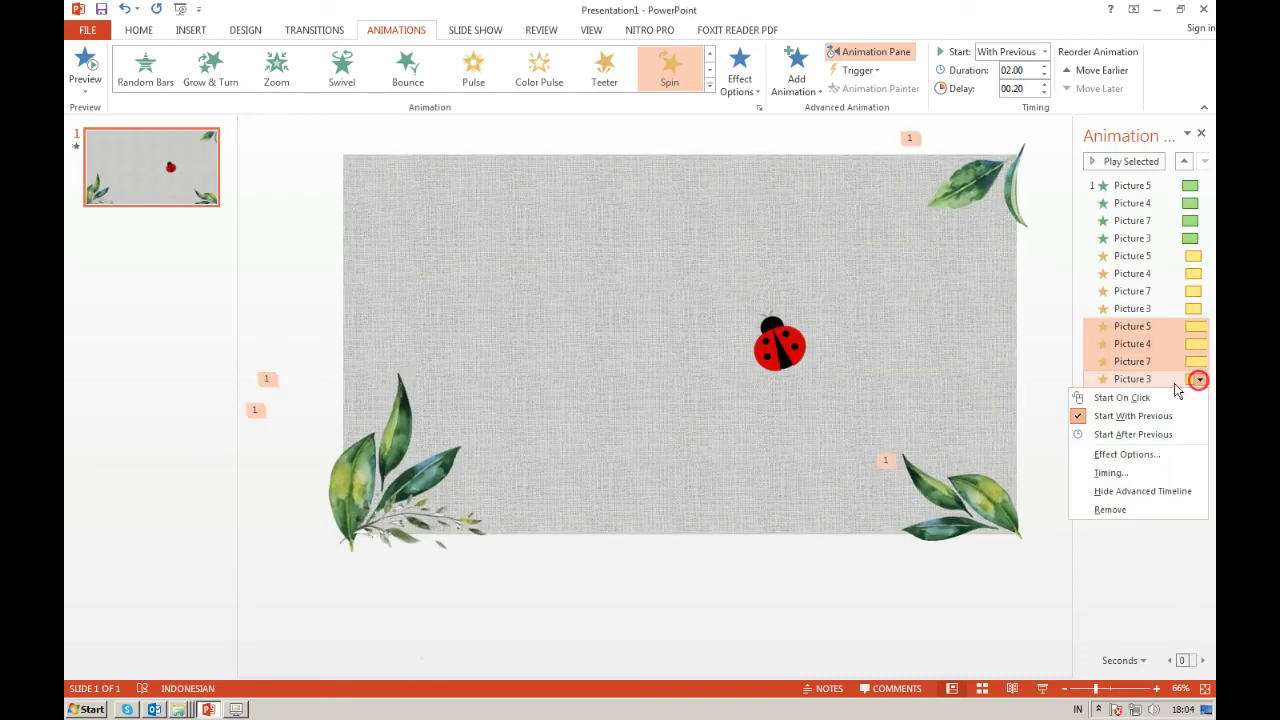
pyautogui.click(1140, 453)
pyautogui.click(517, 358)
pyautogui.click(556, 228)
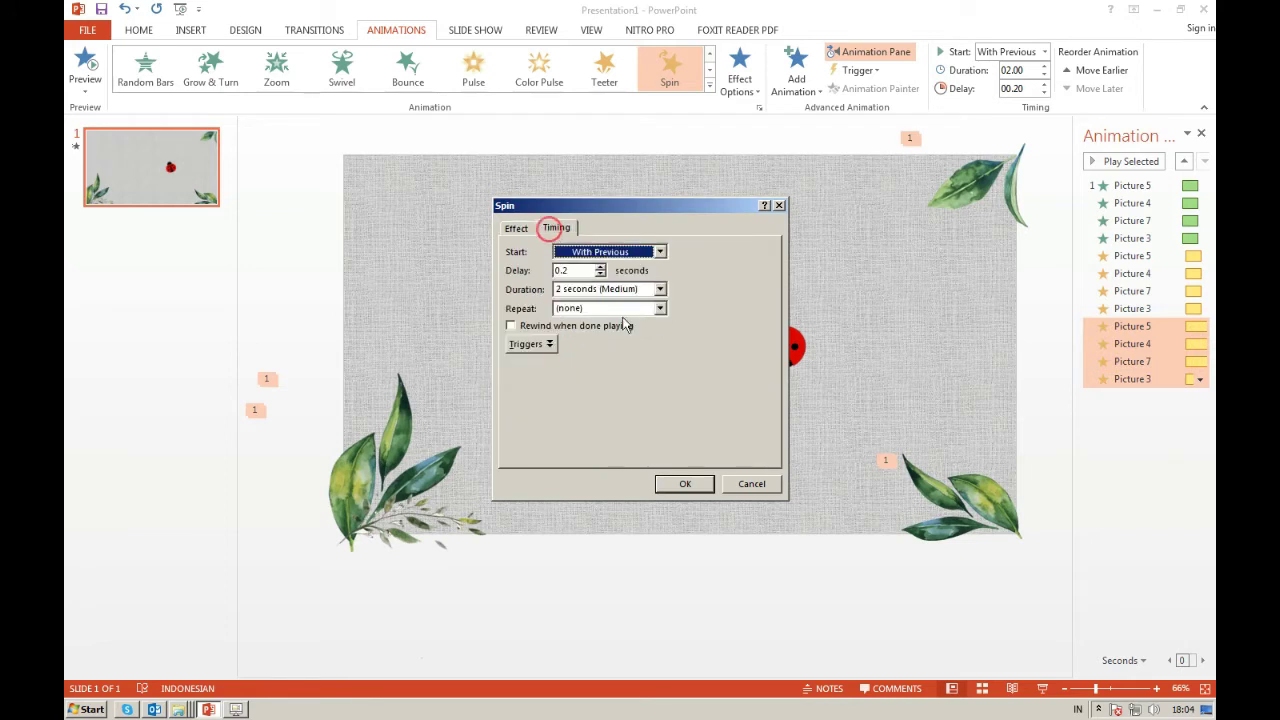
pyautogui.click(660, 308)
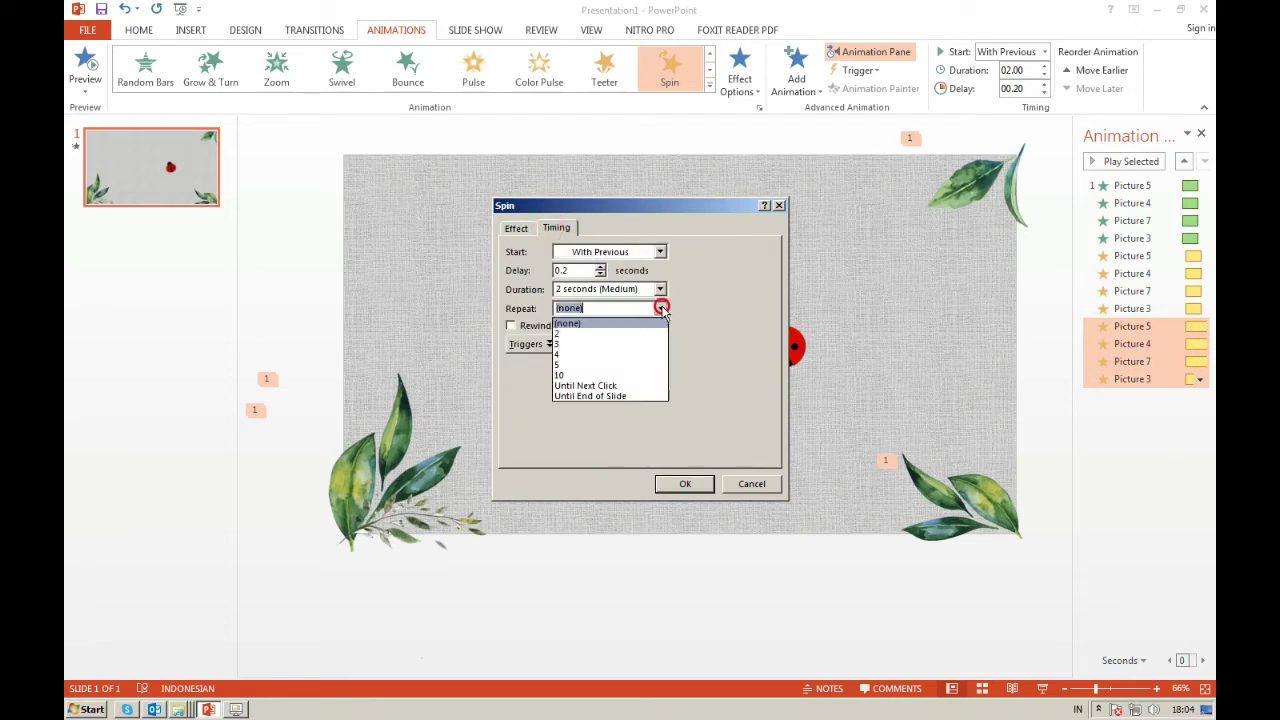
pyautogui.click(603, 388)
pyautogui.click(685, 484)
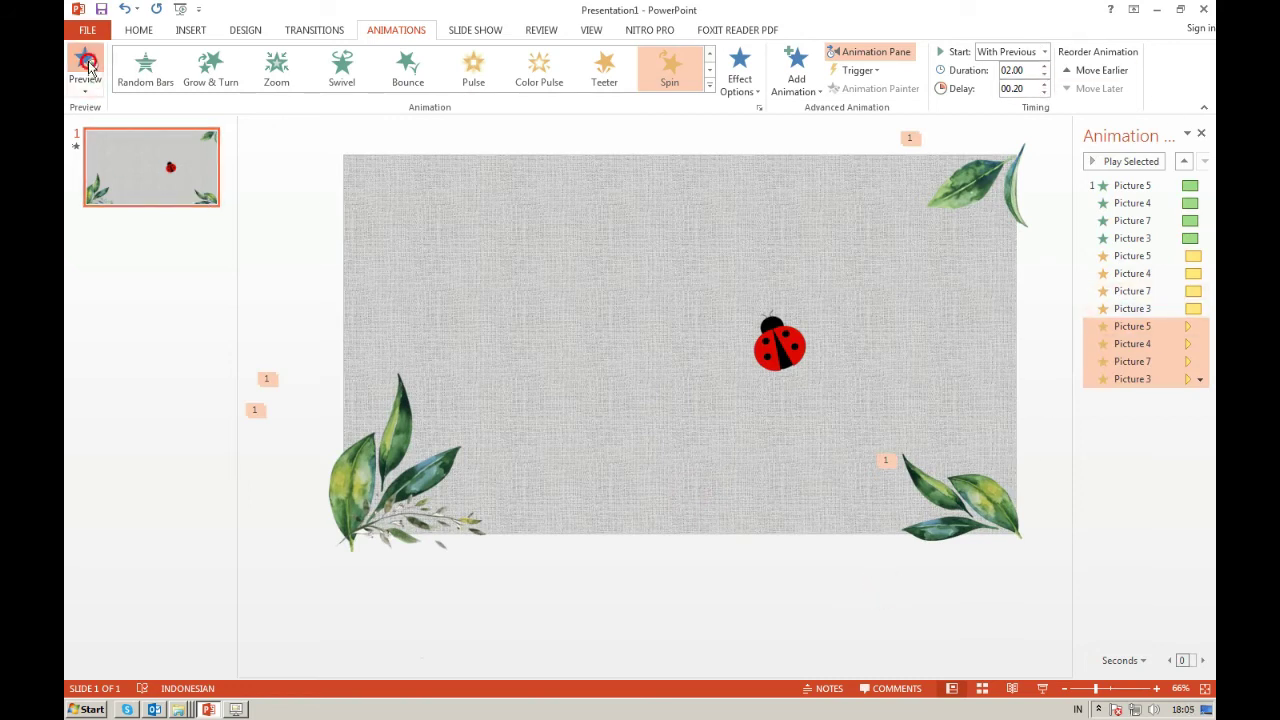
pyautogui.click(85, 65)
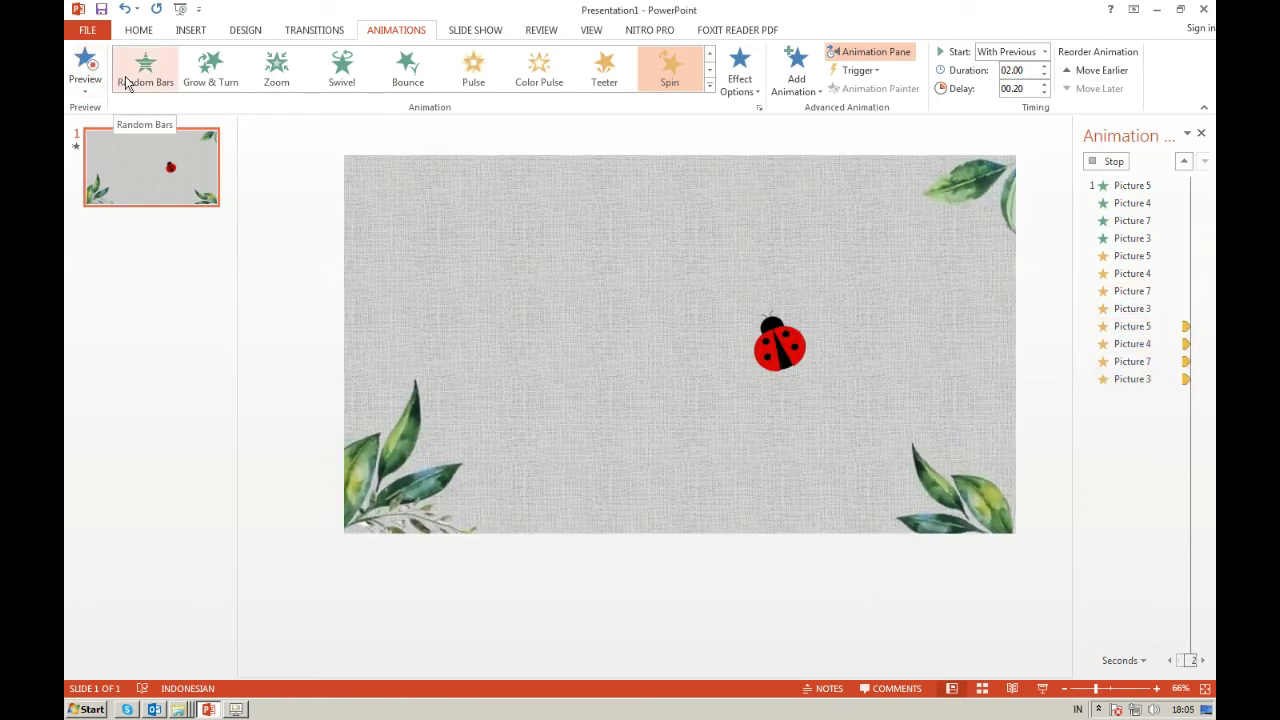
pyautogui.click(755, 590)
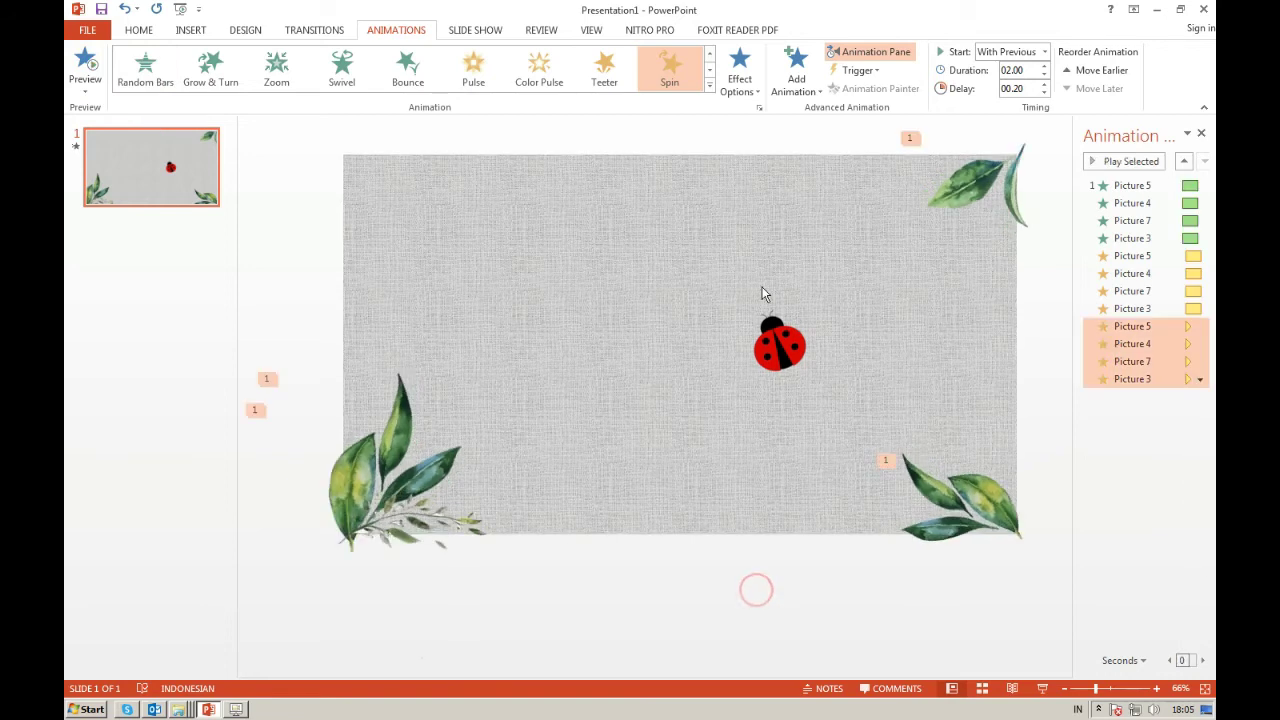
pyautogui.click(788, 340)
# Reposition the ladybug and set its Zoom entrance to start With Previous after a 0.50 s delay.
pyautogui.moveTo(791, 342); pyautogui.dragTo(696, 321)
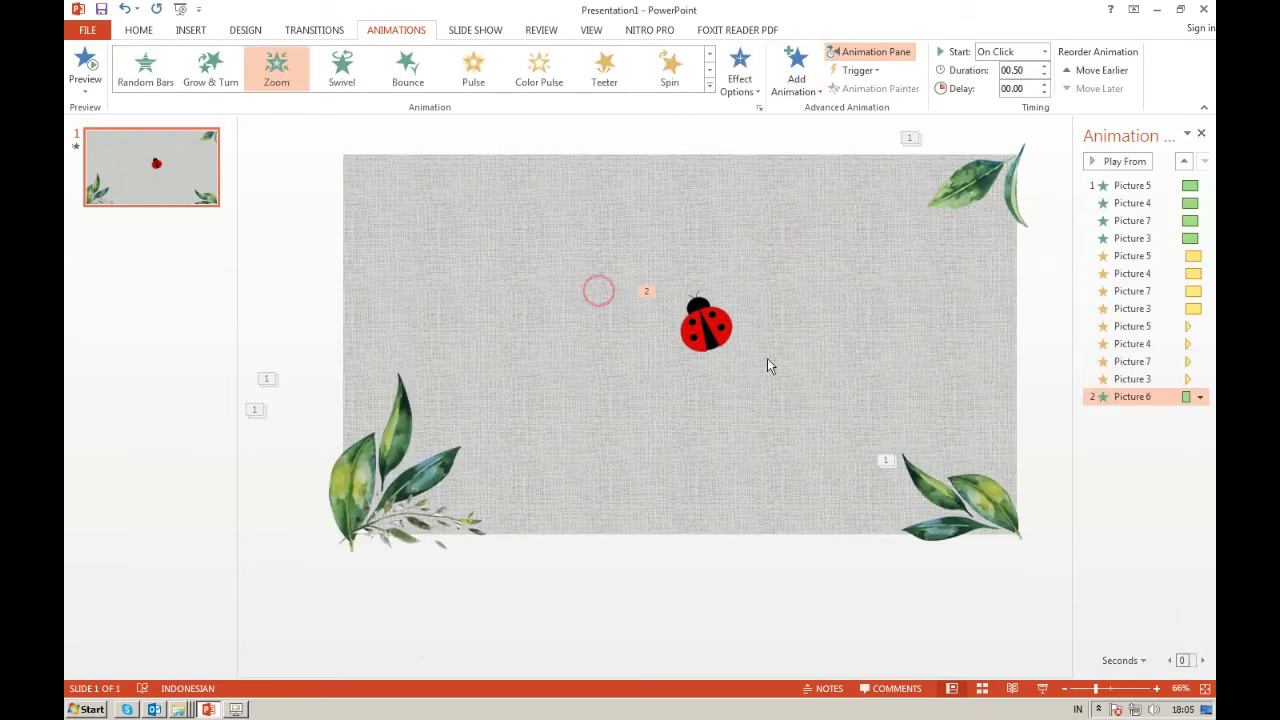
pyautogui.click(1207, 399)
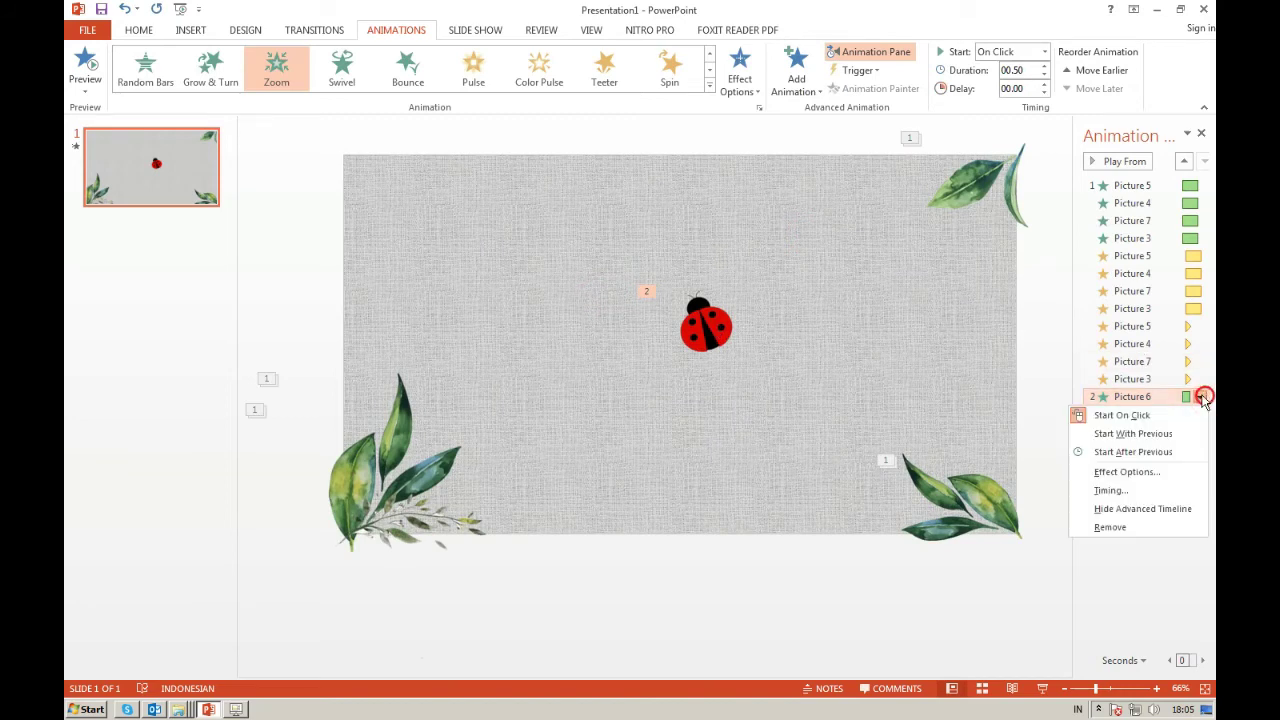
pyautogui.click(1154, 432)
pyautogui.click(1045, 85)
pyautogui.moveTo(700, 330)
pyautogui.mouseDown()
pyautogui.moveTo(892, 430)
pyautogui.moveTo(813, 434)
pyautogui.moveTo(705, 360)
pyautogui.mouseUp()
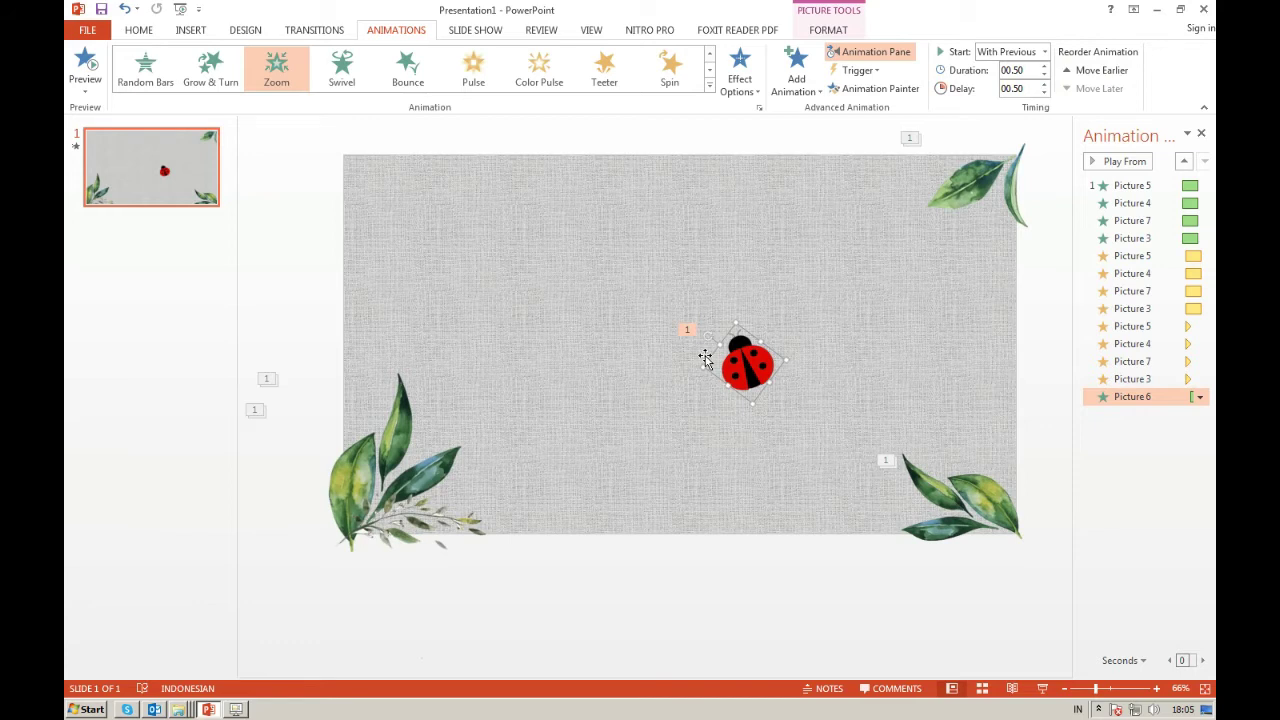
# Move the ladybug around the slide and settle it on the bottom-right leaves.
pyautogui.moveTo(733, 358)
pyautogui.mouseDown()
pyautogui.moveTo(893, 466)
pyautogui.moveTo(737, 377)
pyautogui.moveTo(410, 424)
pyautogui.moveTo(929, 432)
pyautogui.moveTo(404, 412)
pyautogui.moveTo(968, 150)
pyautogui.mouseUp()
pyautogui.click(925, 444)
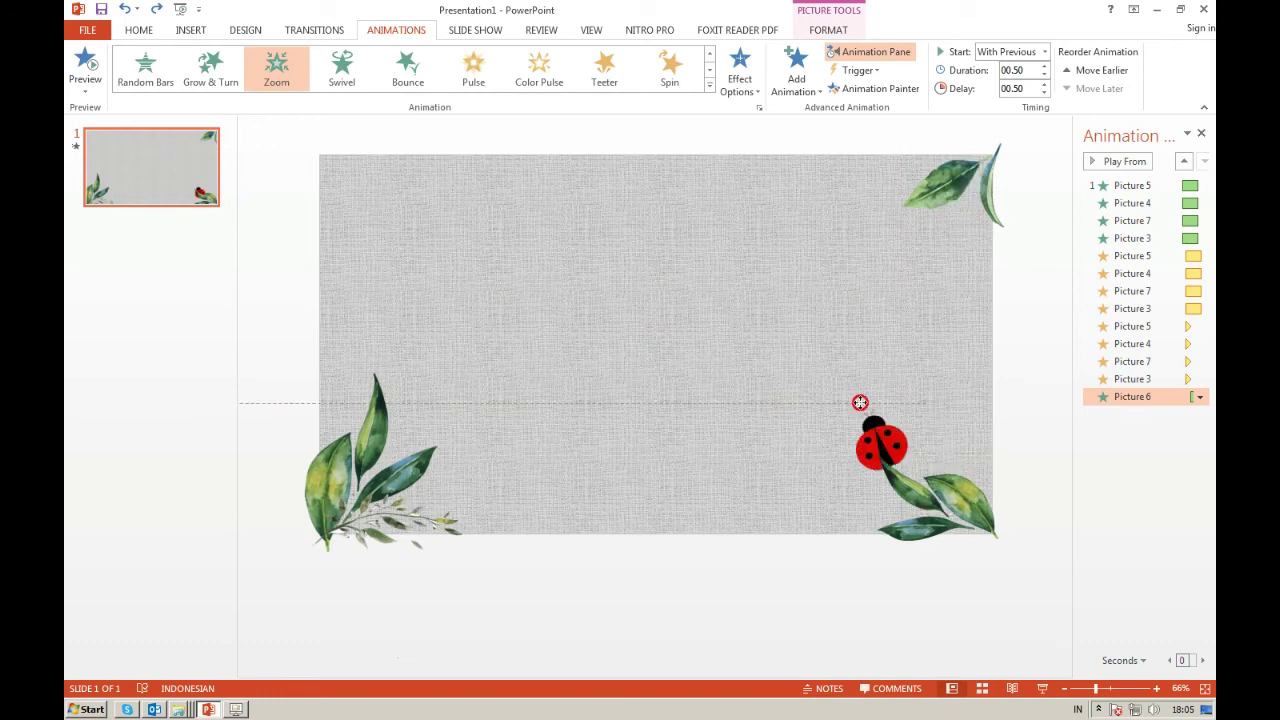
pyautogui.moveTo(968, 150); pyautogui.dragTo(750, 255)
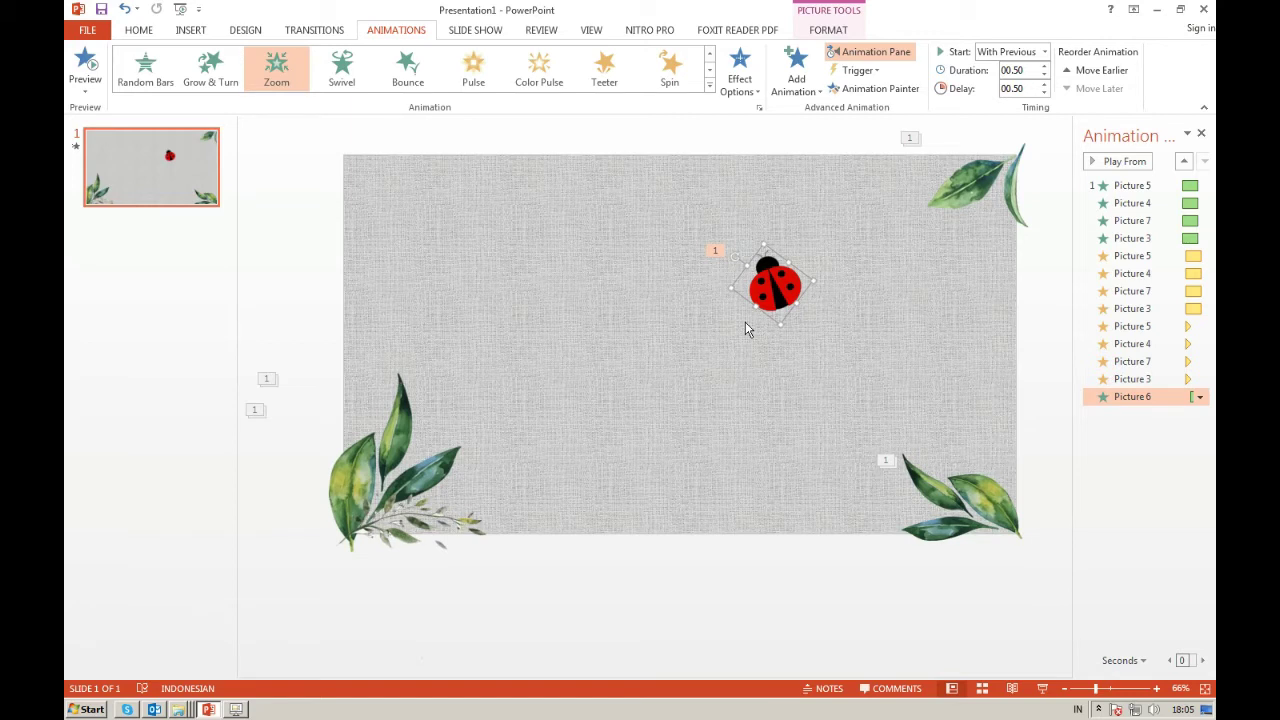
pyautogui.click(828, 30)
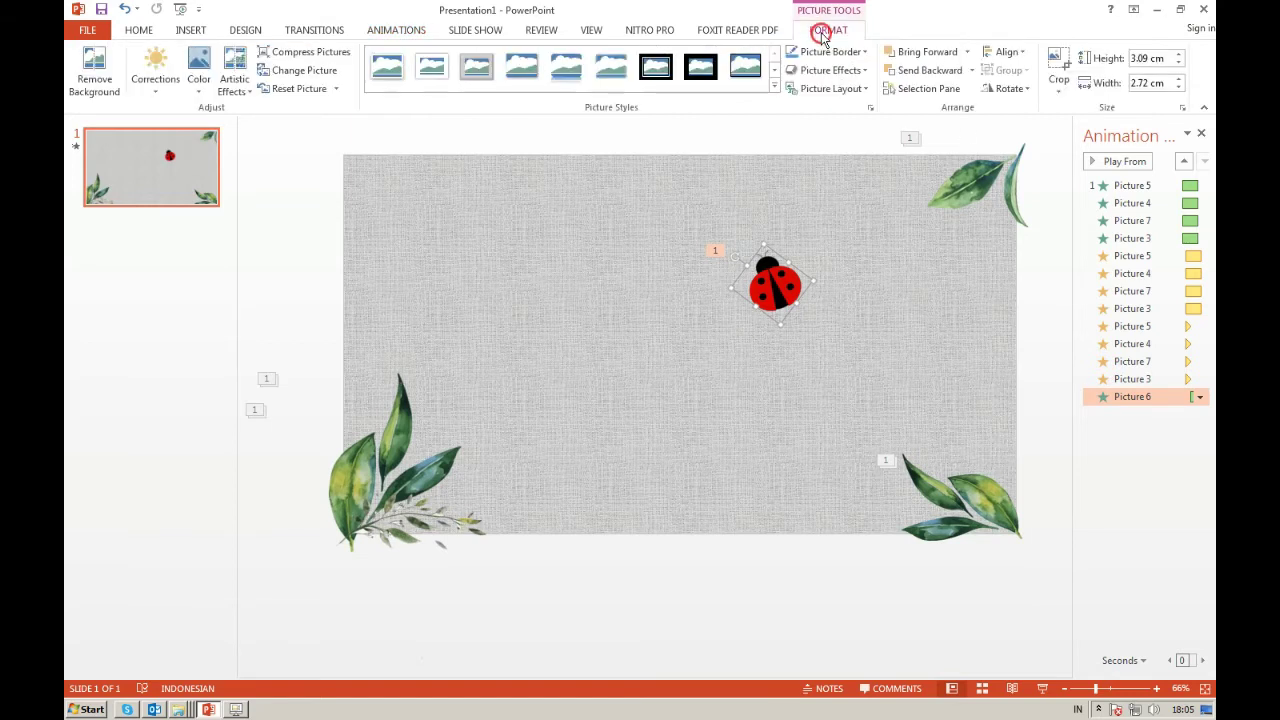
pyautogui.click(955, 51)
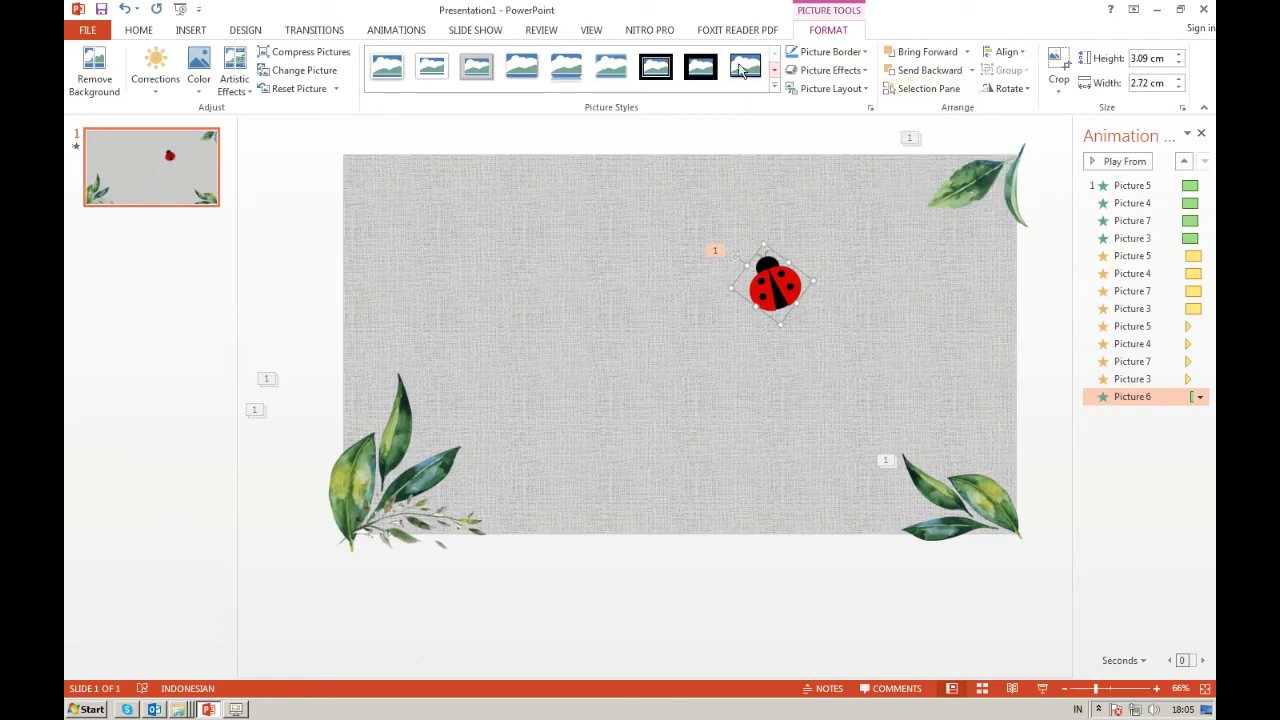
pyautogui.click(390, 30)
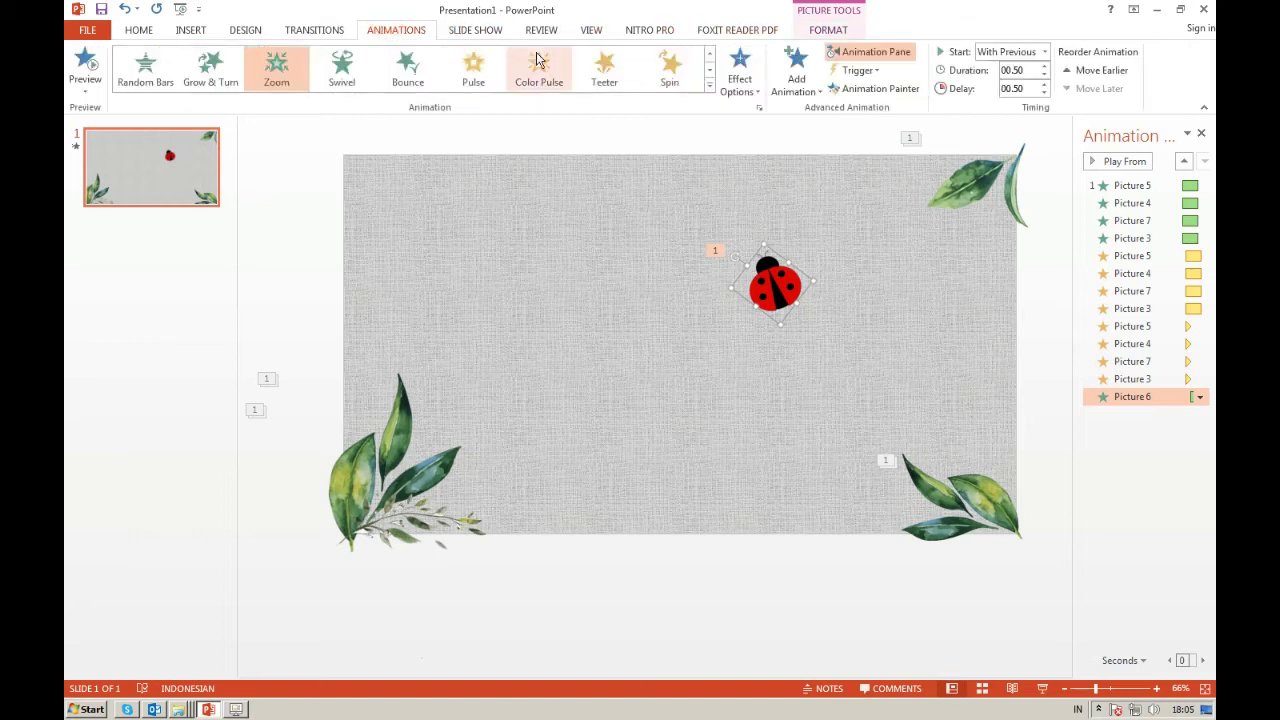
pyautogui.moveTo(792, 289); pyautogui.dragTo(960, 486)
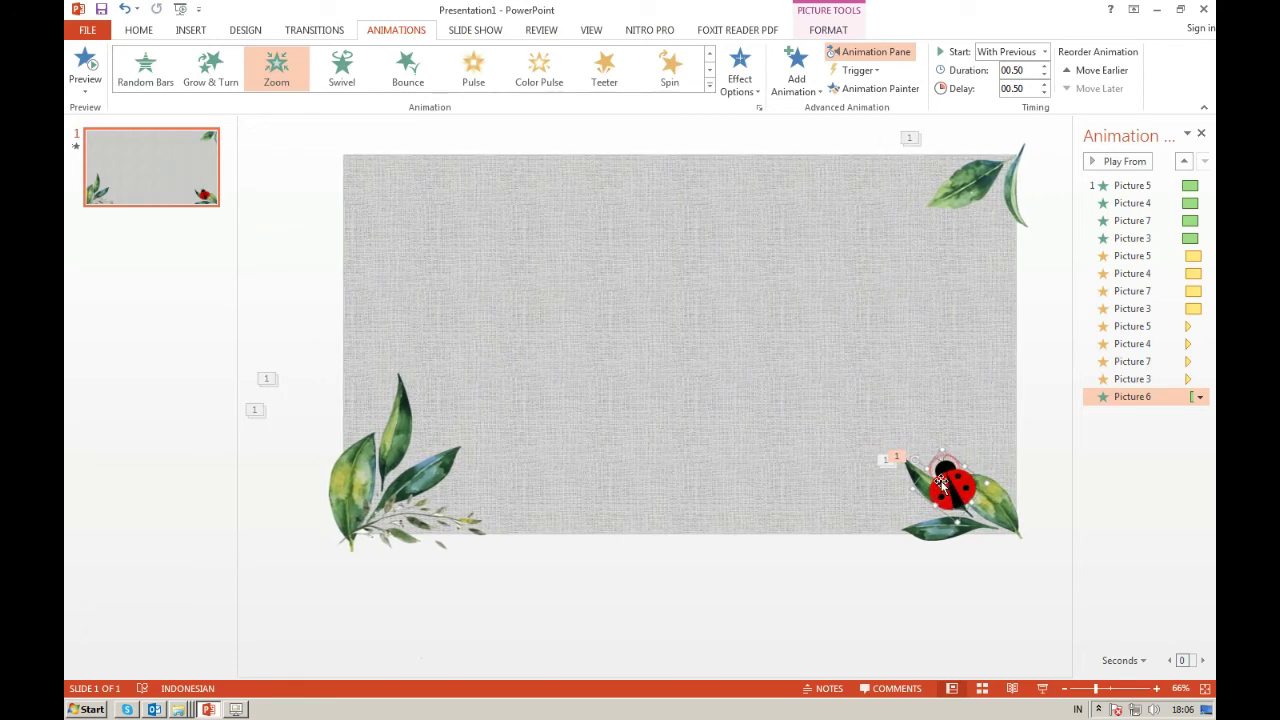
pyautogui.moveTo(941, 484)
pyautogui.mouseDown()
pyautogui.moveTo(959, 488)
pyautogui.moveTo(944, 495)
pyautogui.mouseUp()
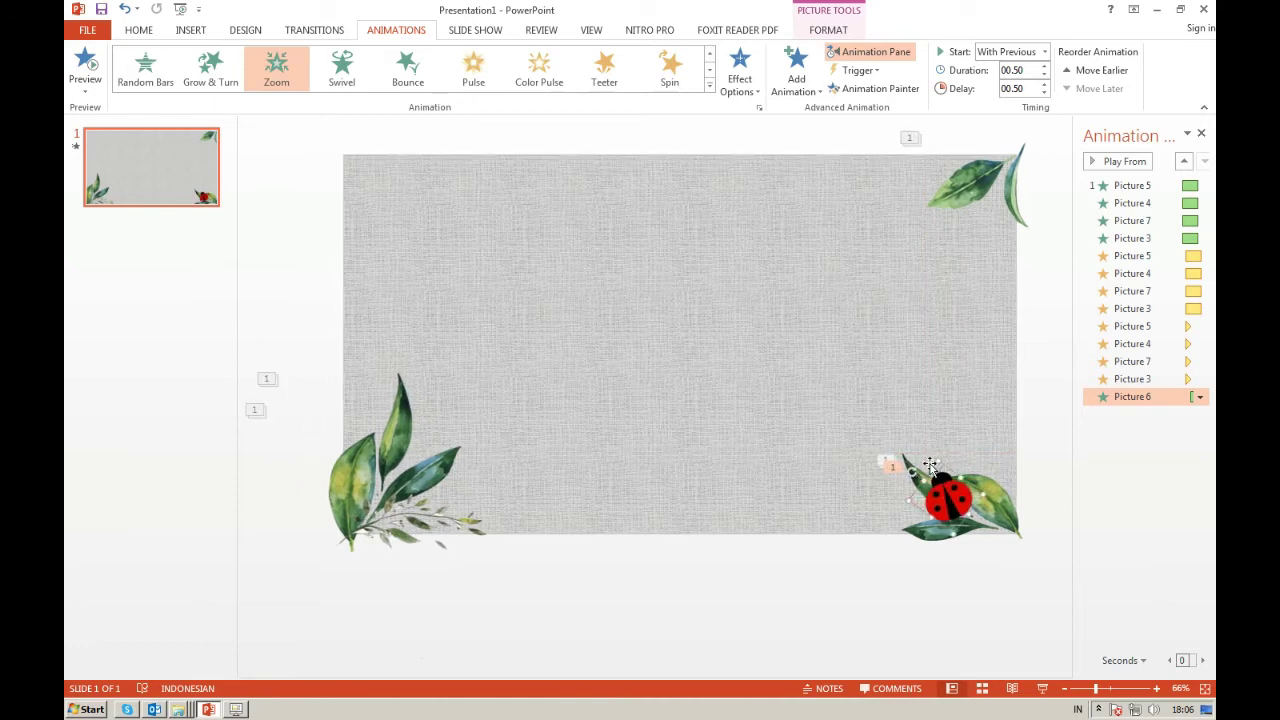
# Preview the animations and raise the ladybug's Zoom delay to 1.00 s.
pyautogui.click(85, 65)
pyautogui.click(1044, 84)
pyautogui.click(1044, 84)
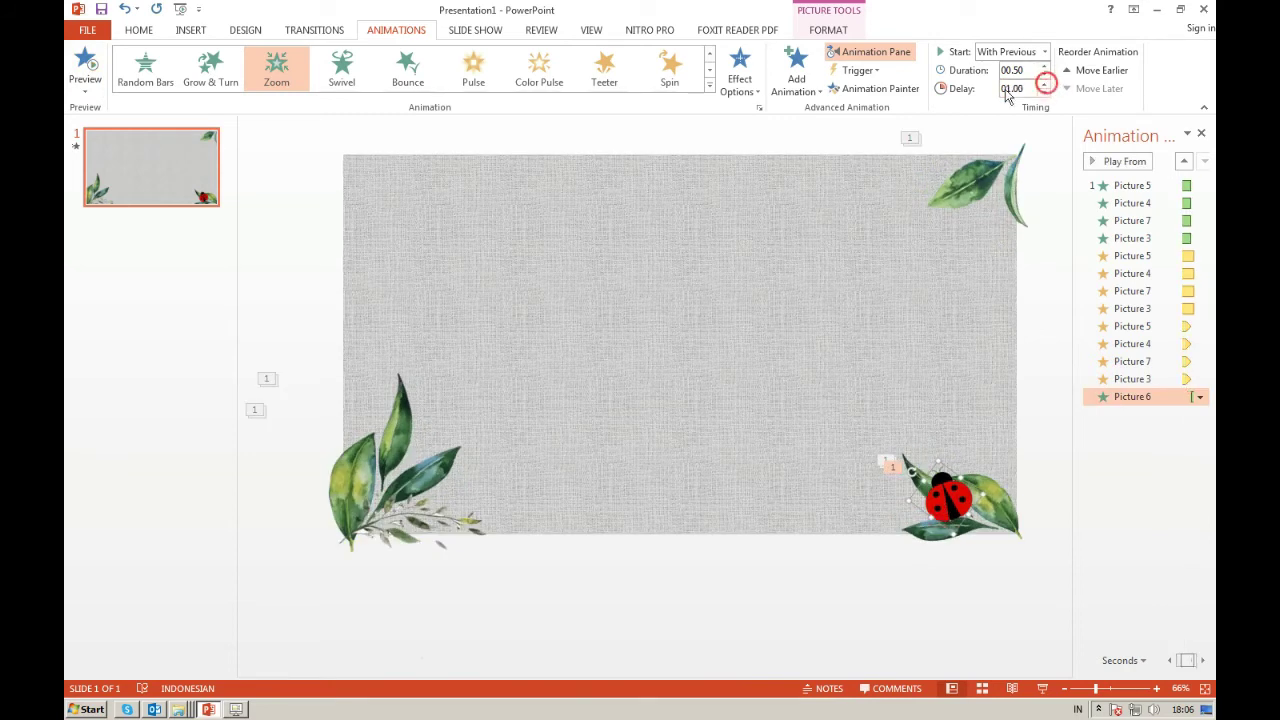
pyautogui.click(87, 58)
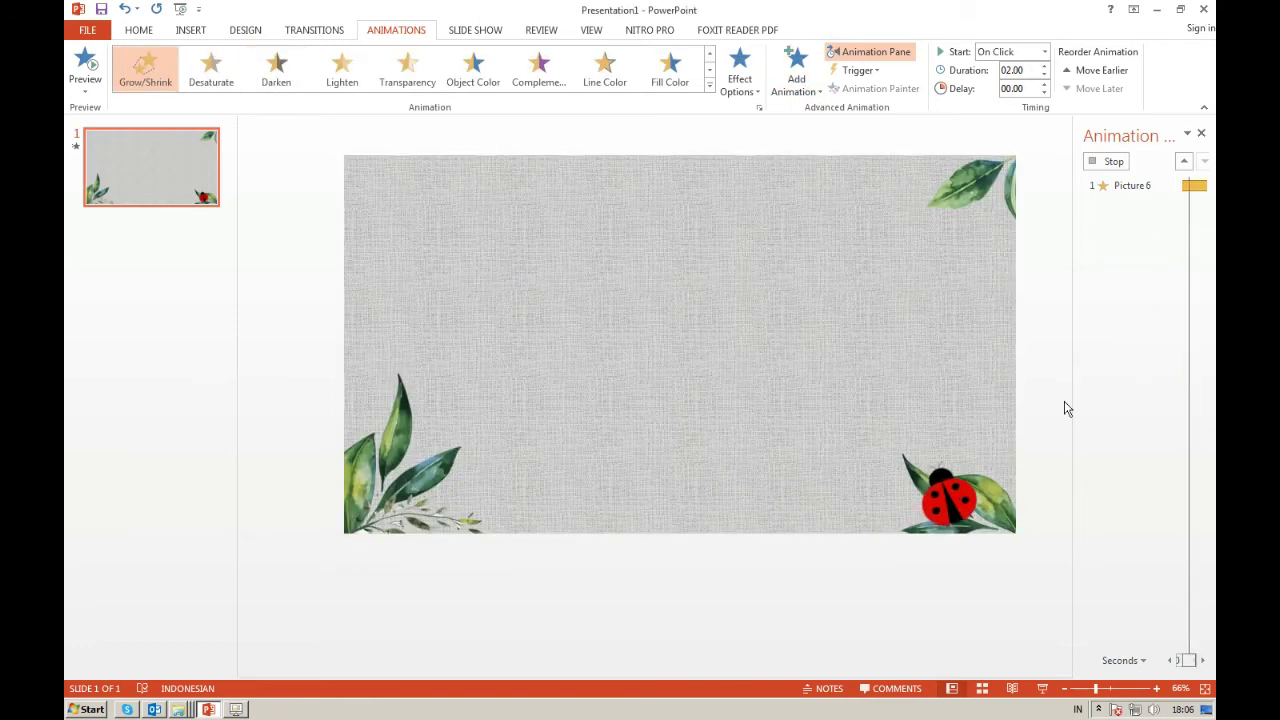
# Stop the preview and make the ladybug's Grow/Shrink pulse start With Previous.
pyautogui.click(1114, 456)
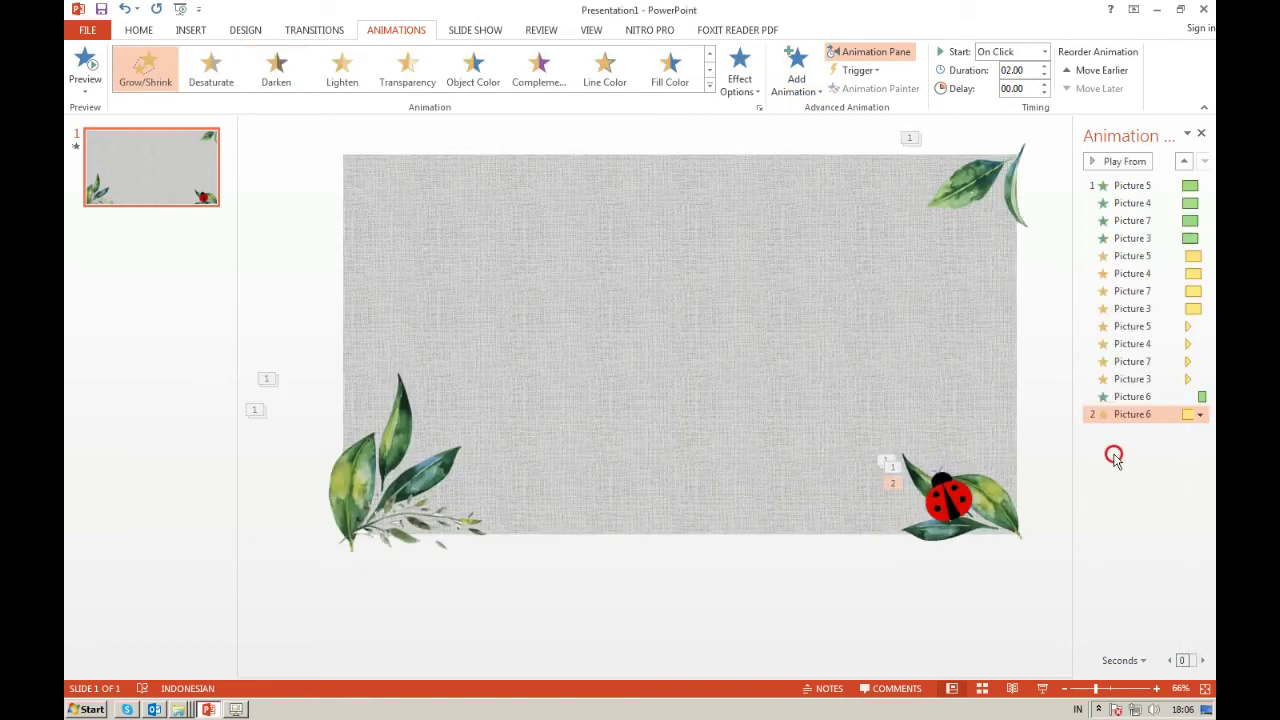
pyautogui.click(1200, 414)
pyautogui.click(1140, 449)
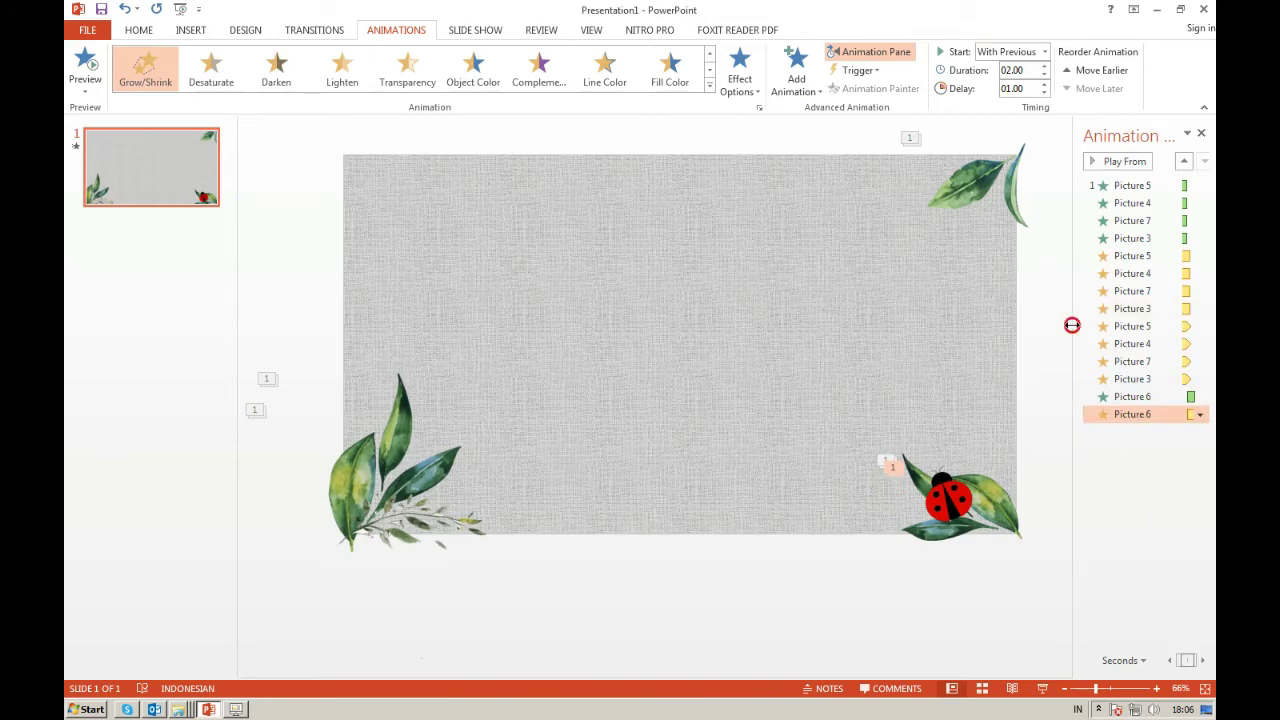
pyautogui.moveTo(1072, 325); pyautogui.dragTo(965, 325)
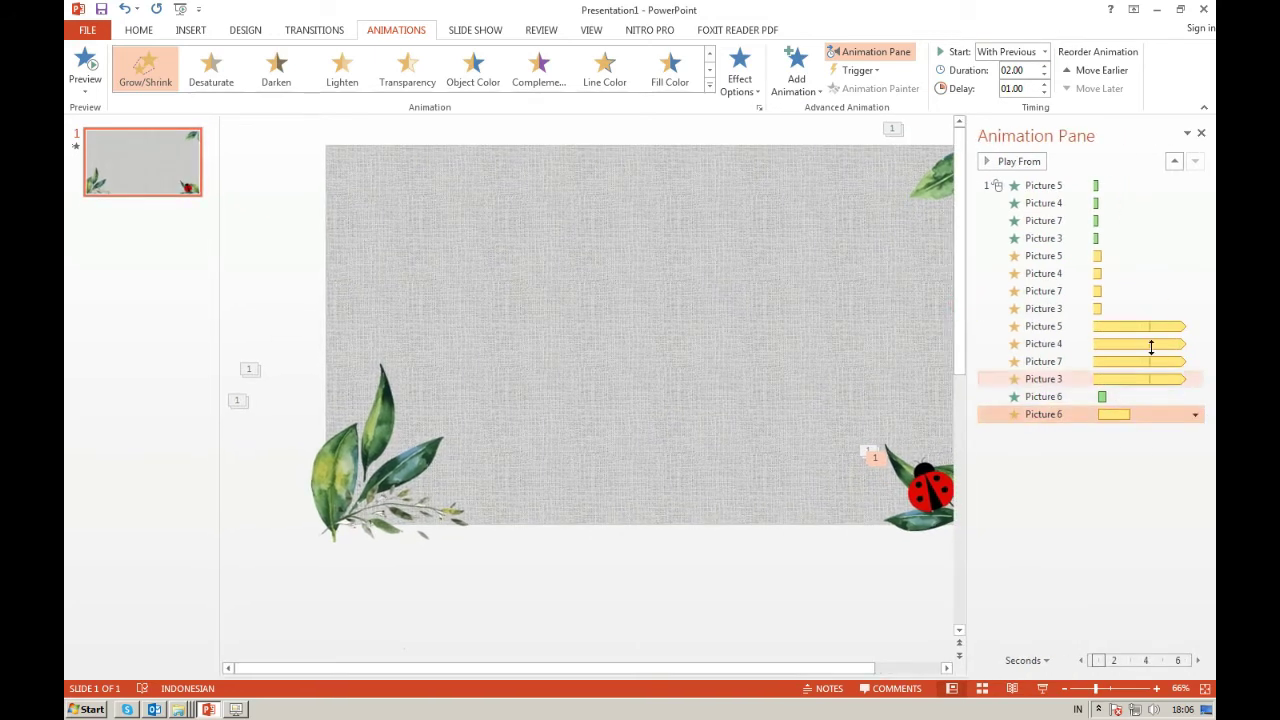
# Set the pulse to a custom 120% size with auto-reverse, and shorten its duration to 0.01 s.
pyautogui.click(1195, 414)
pyautogui.click(1119, 488)
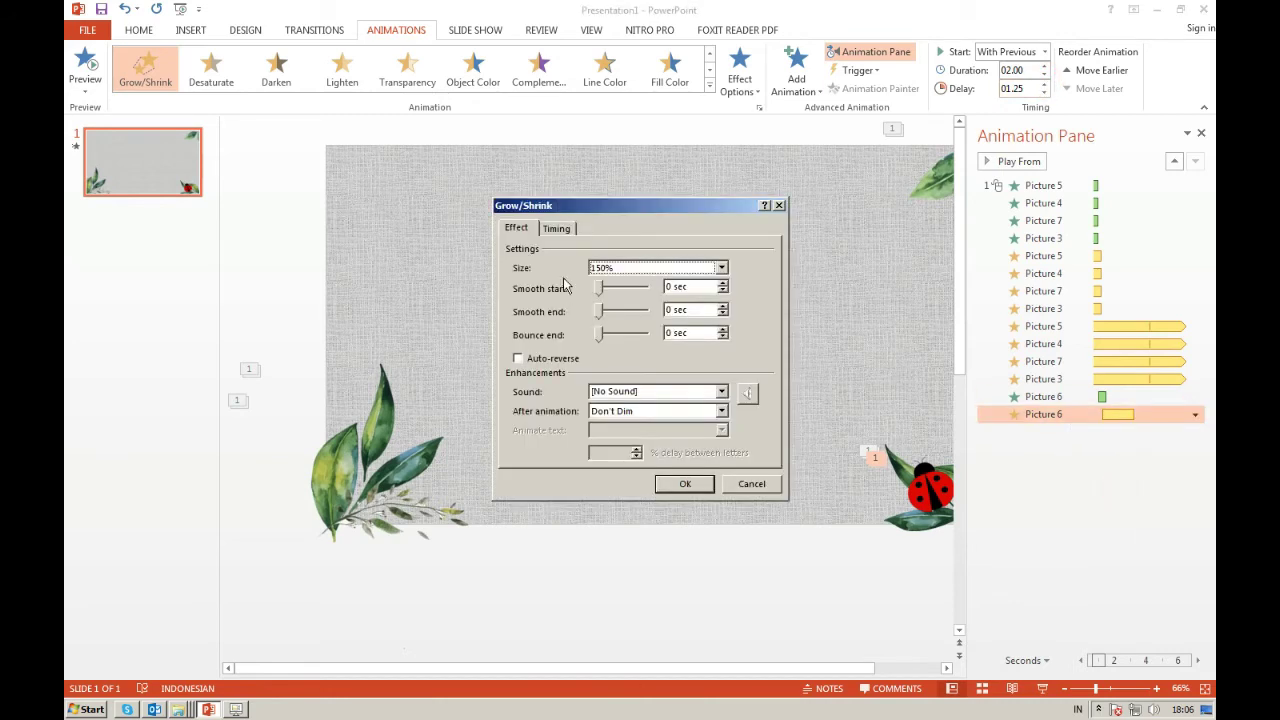
pyautogui.click(683, 270)
pyautogui.click(681, 357)
pyautogui.write('120')
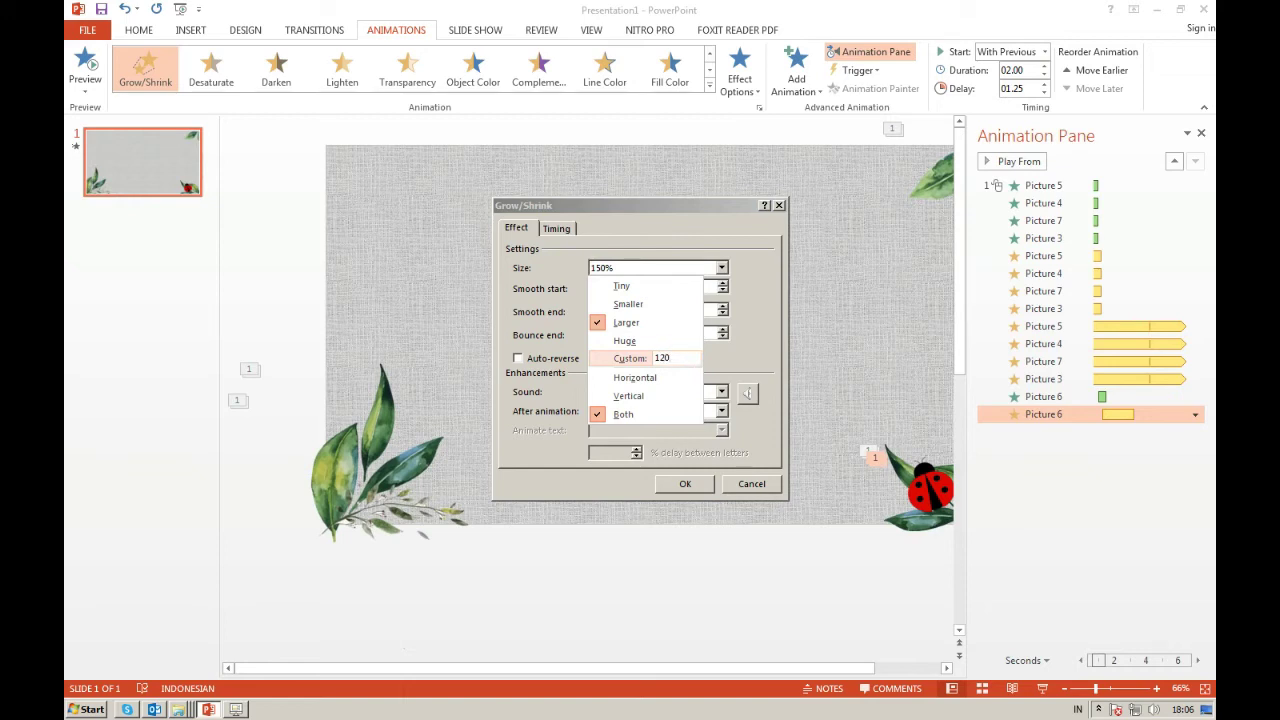
pyautogui.click(662, 228)
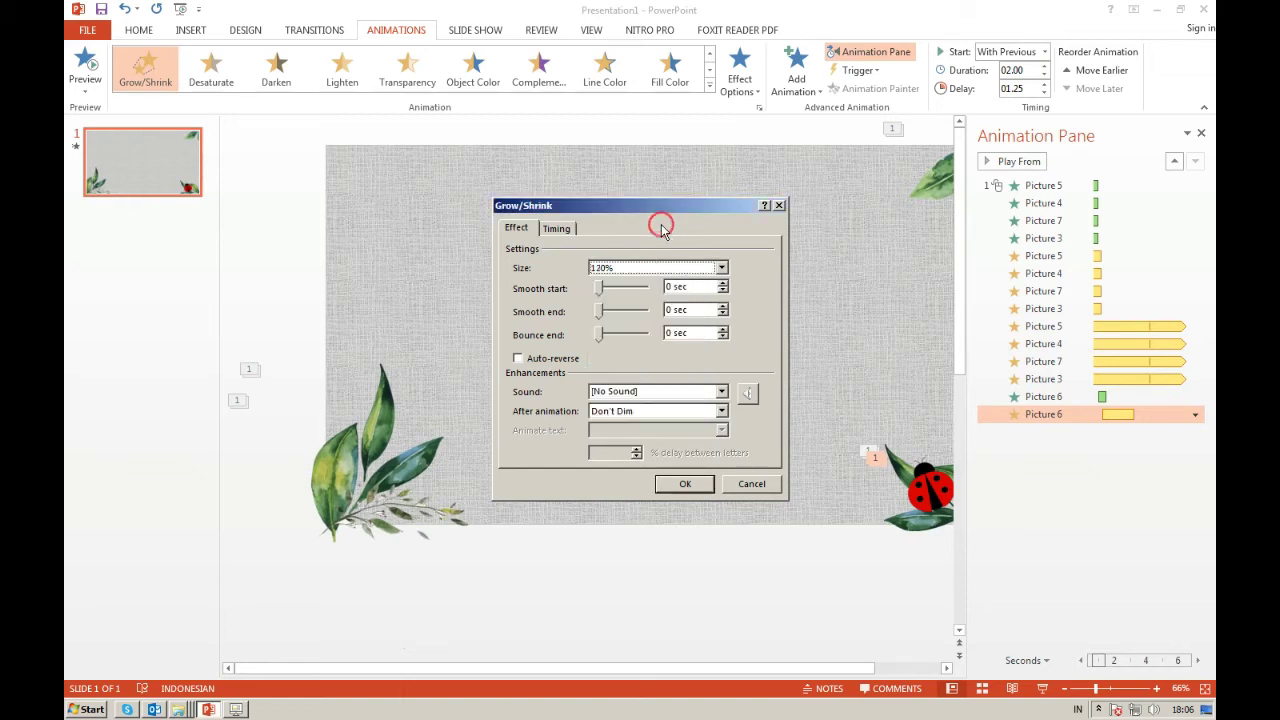
pyautogui.click(573, 358)
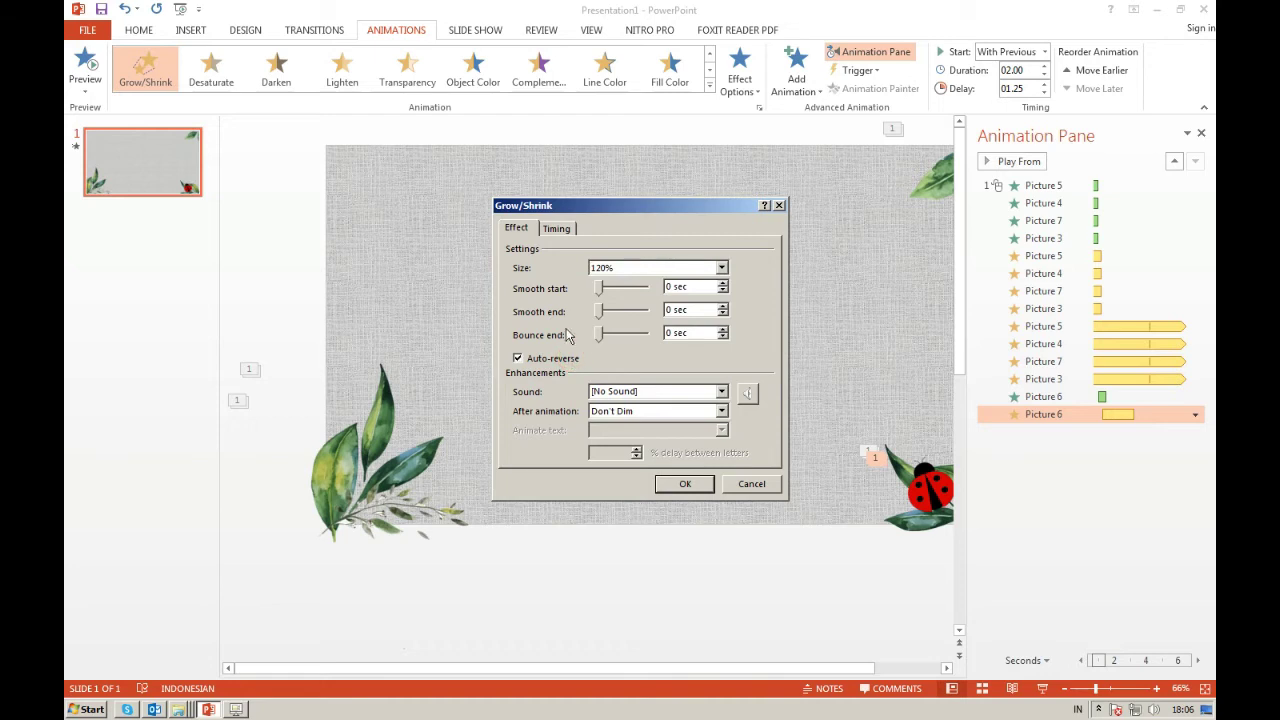
pyautogui.click(557, 228)
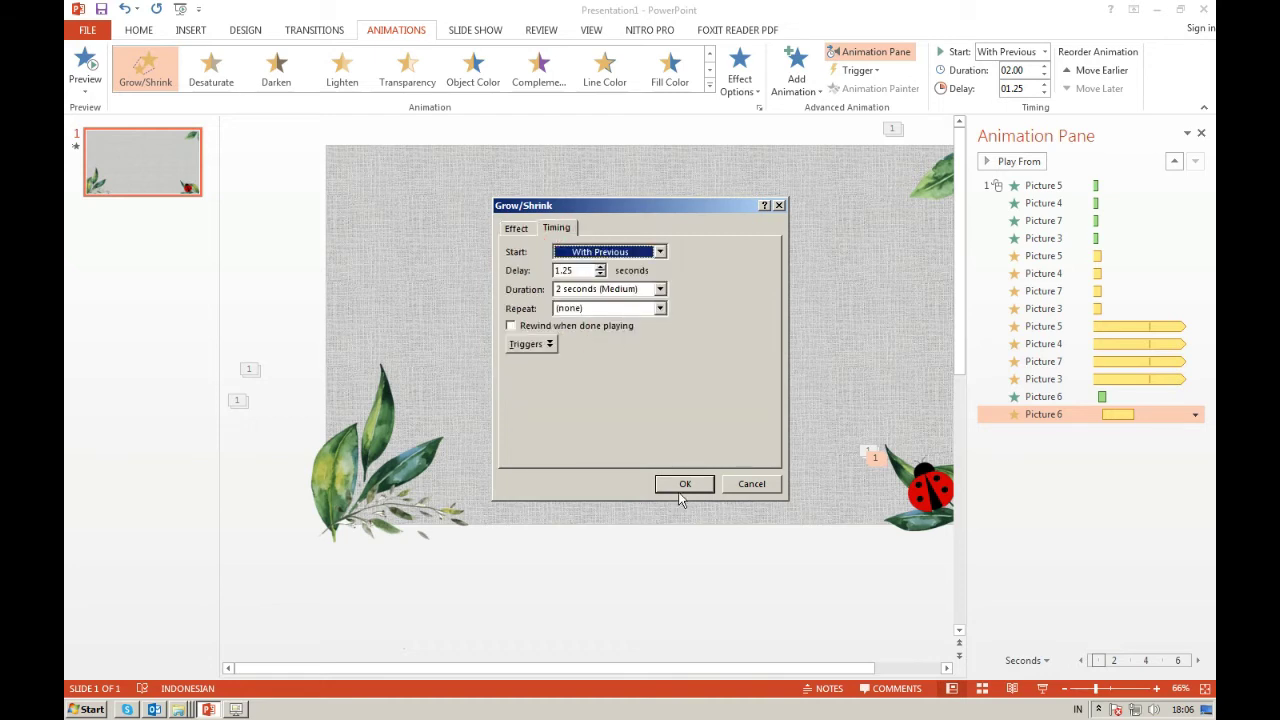
pyautogui.click(681, 488)
pyautogui.click(1043, 76)
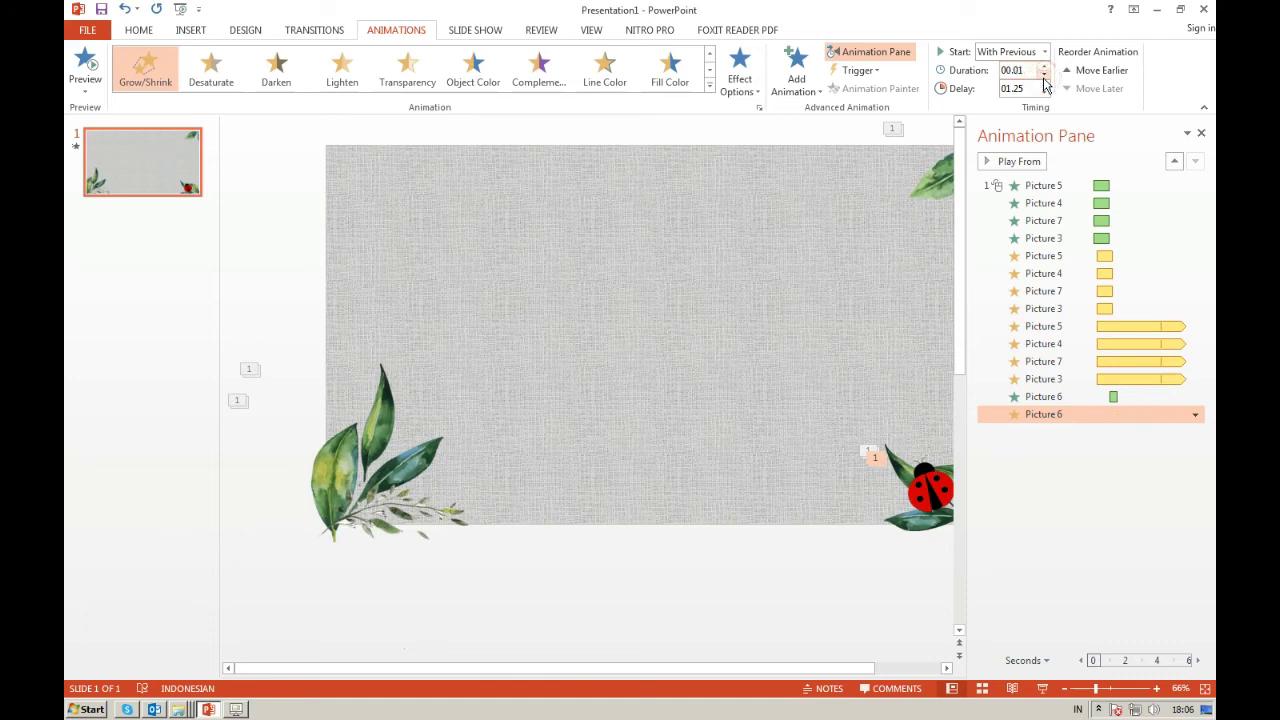
# Set the pulse's Repeat to Until Next Click in its Timing settings.
pyautogui.click(1196, 416)
pyautogui.click(1133, 489)
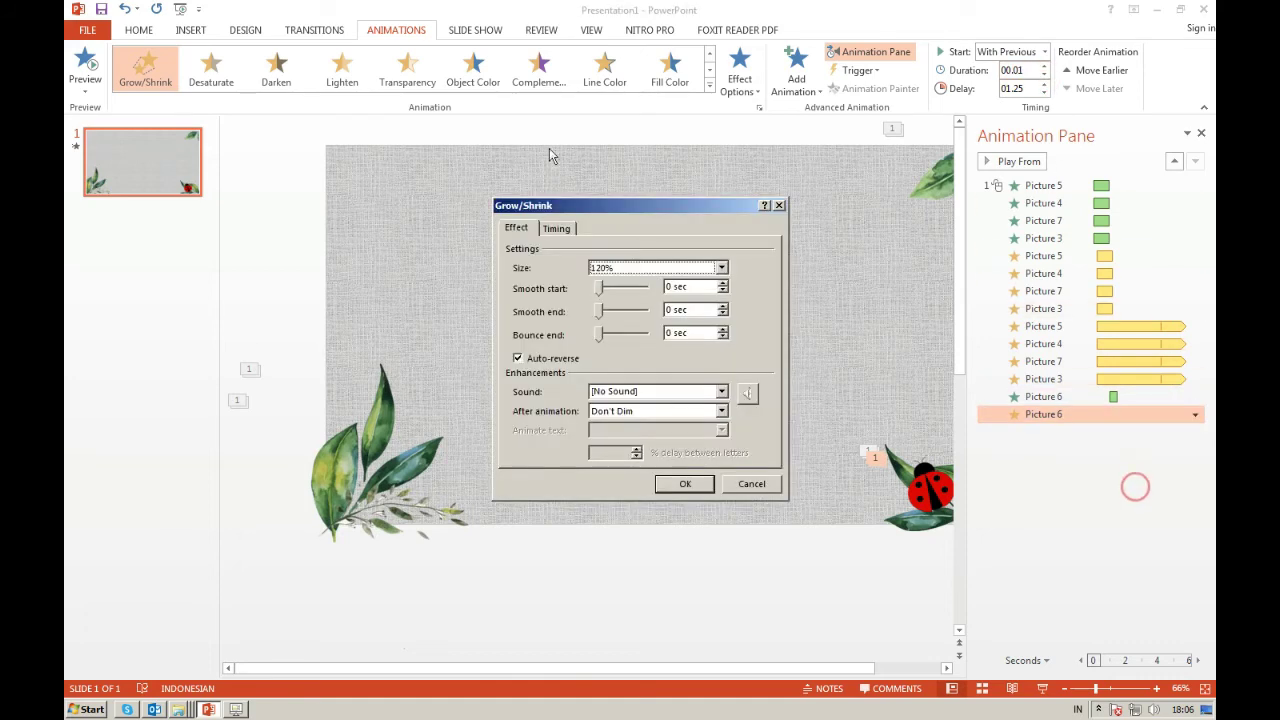
pyautogui.click(557, 228)
pyautogui.click(660, 308)
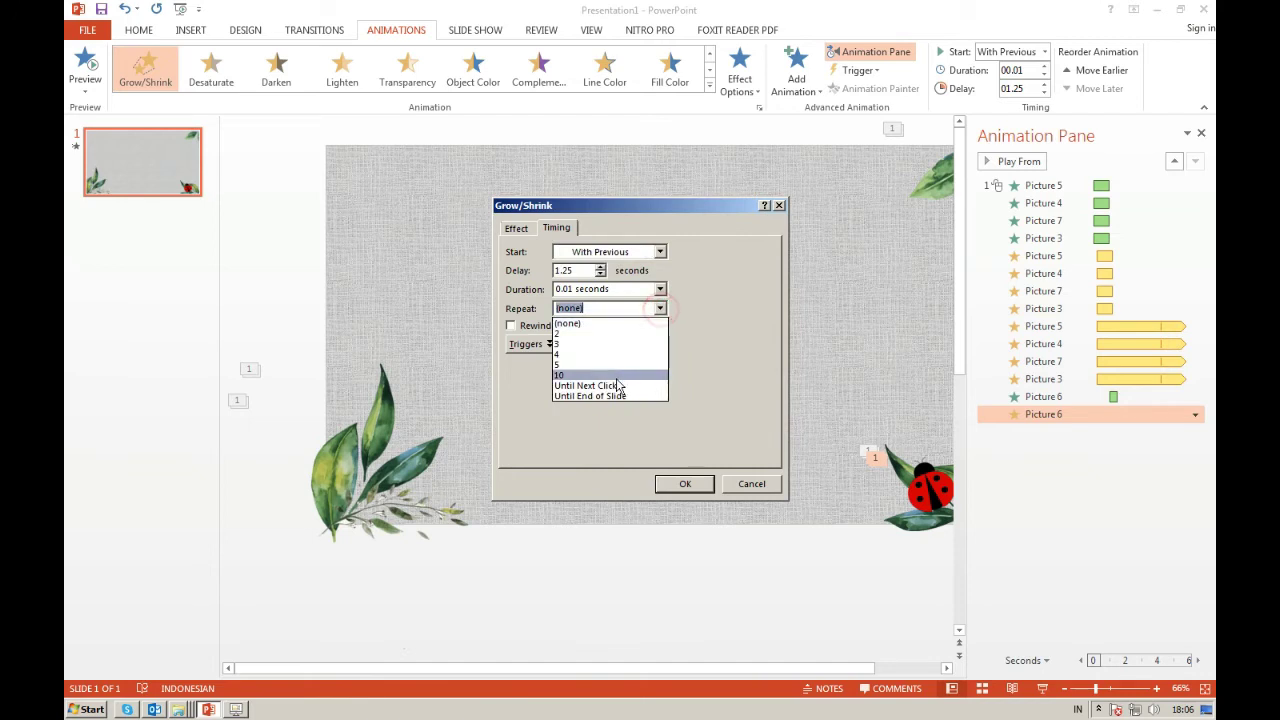
pyautogui.click(616, 390)
pyautogui.click(660, 308)
pyautogui.click(612, 387)
pyautogui.click(693, 481)
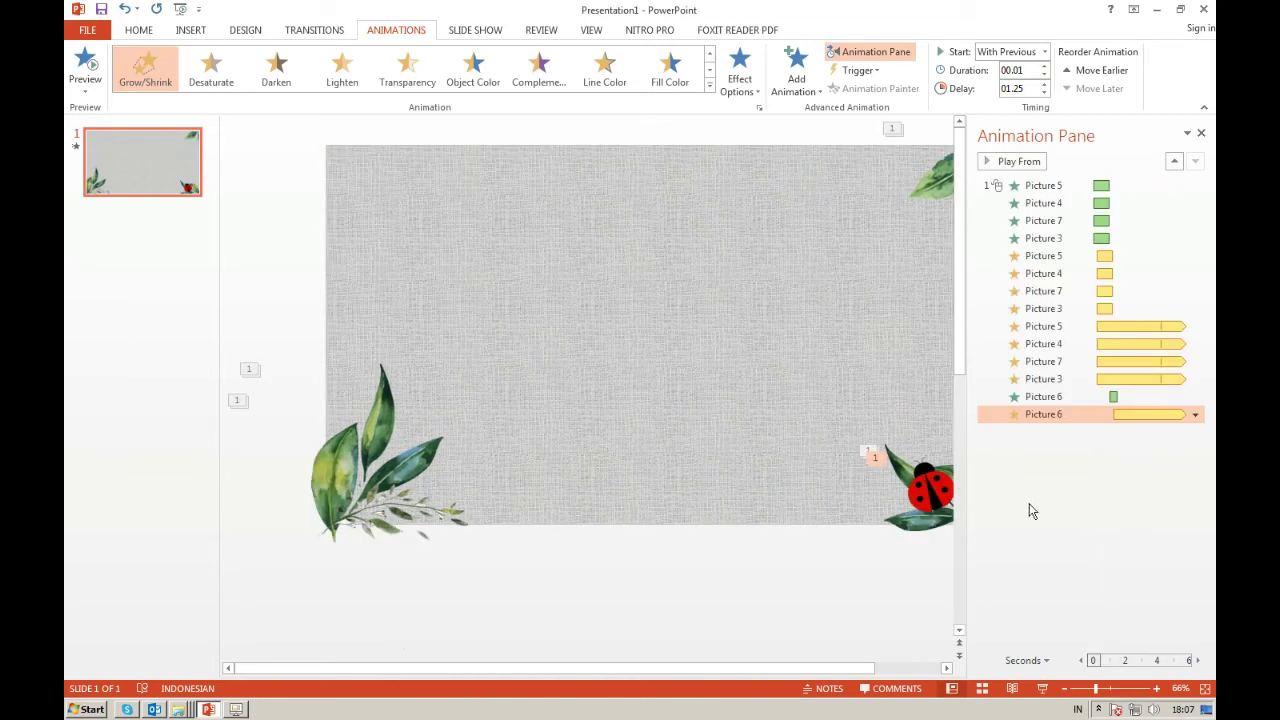
# Select the ladybug and add an Arcs motion path to it.
pyautogui.click(1172, 529)
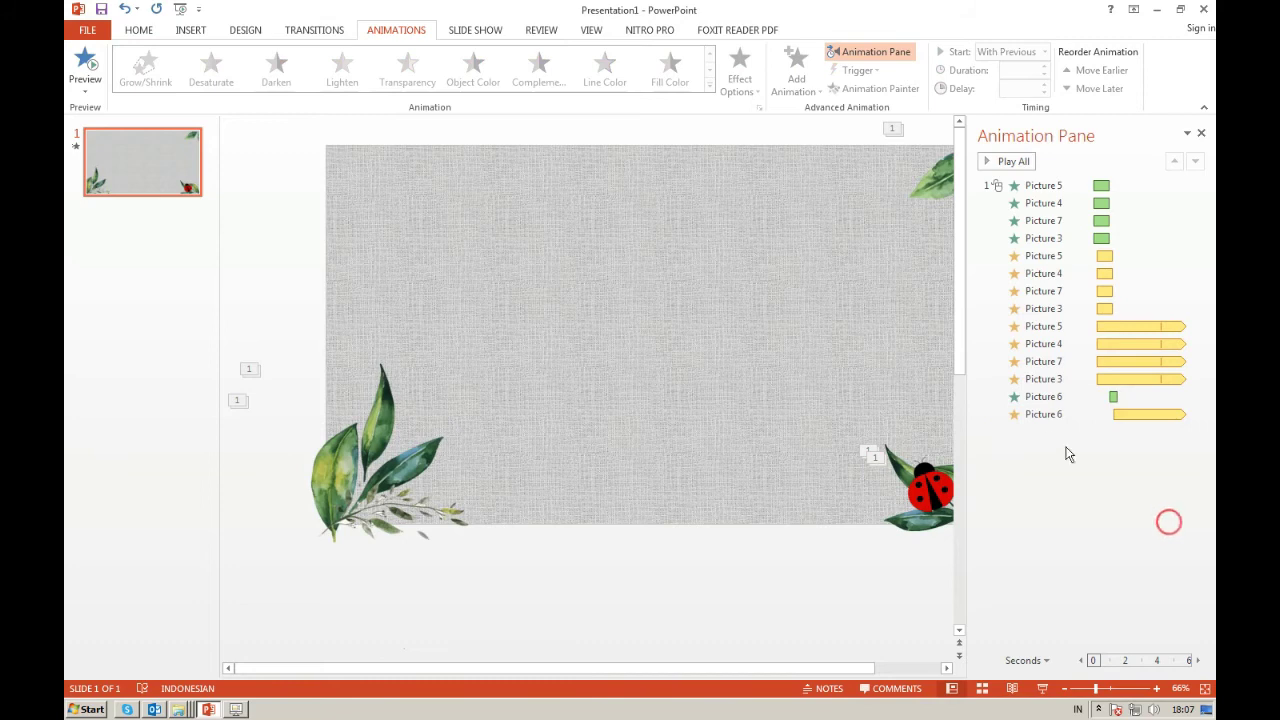
pyautogui.click(1046, 414)
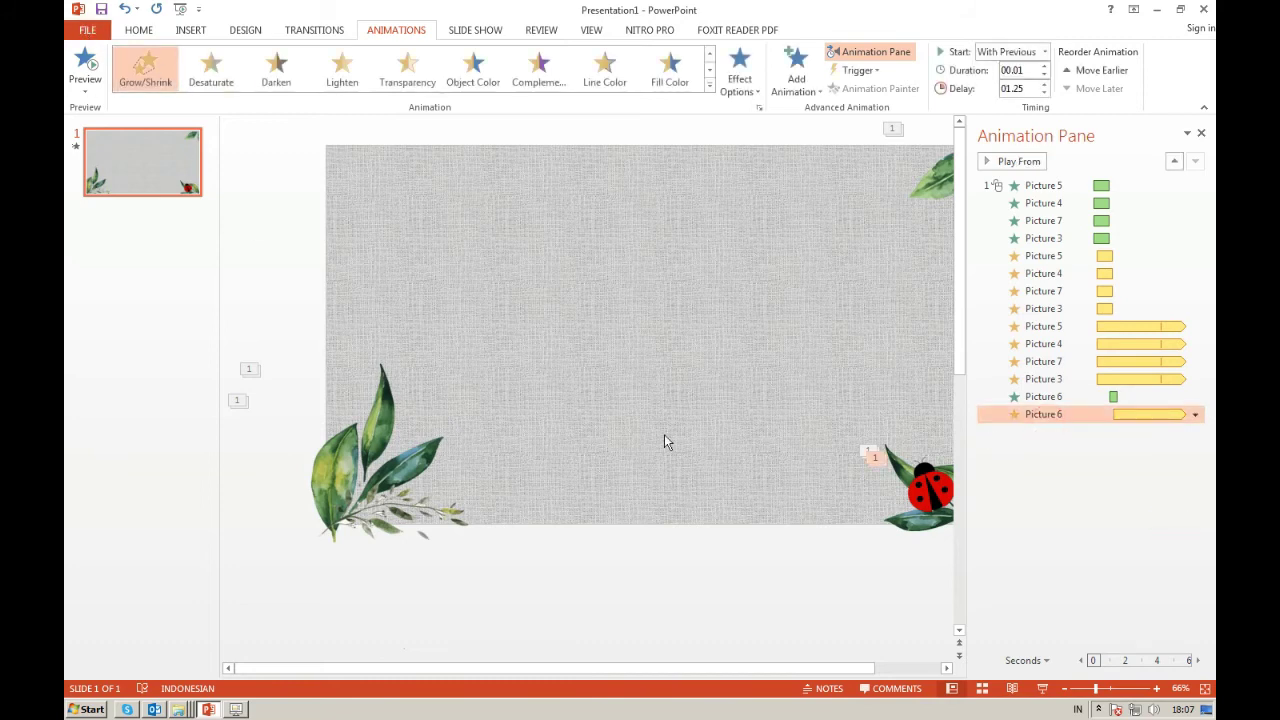
pyautogui.click(730, 580)
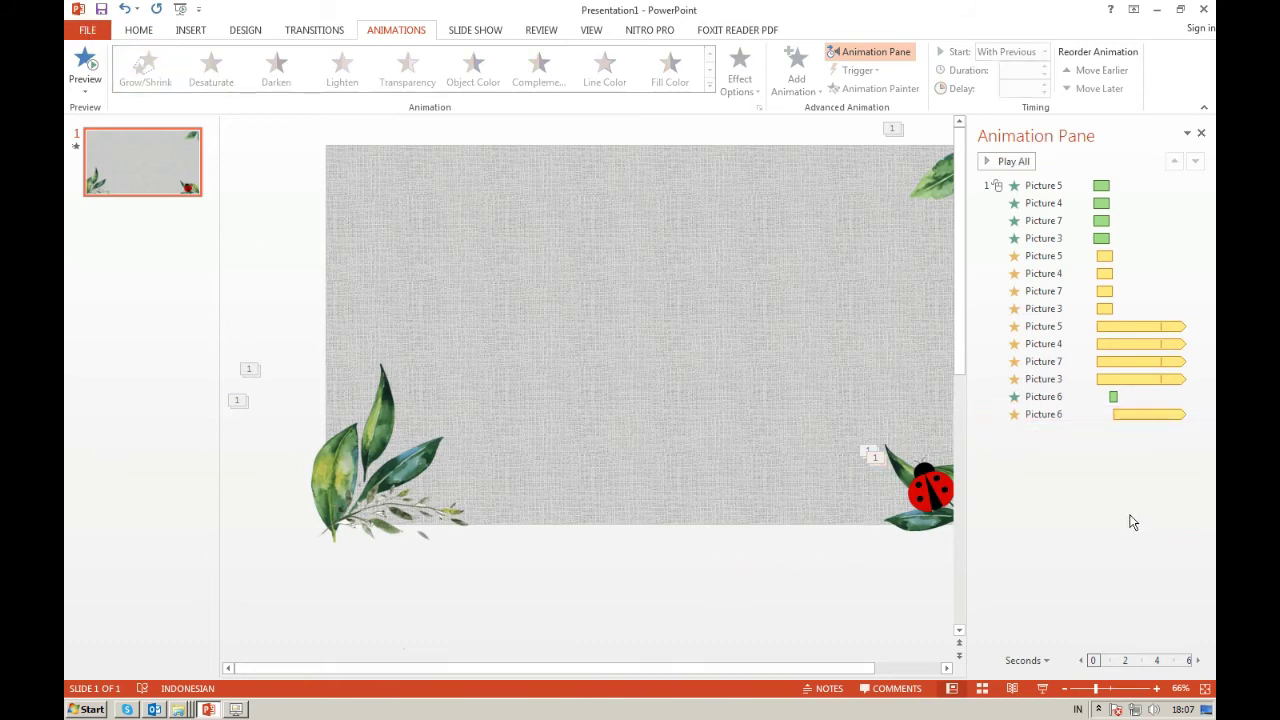
pyautogui.click(917, 493)
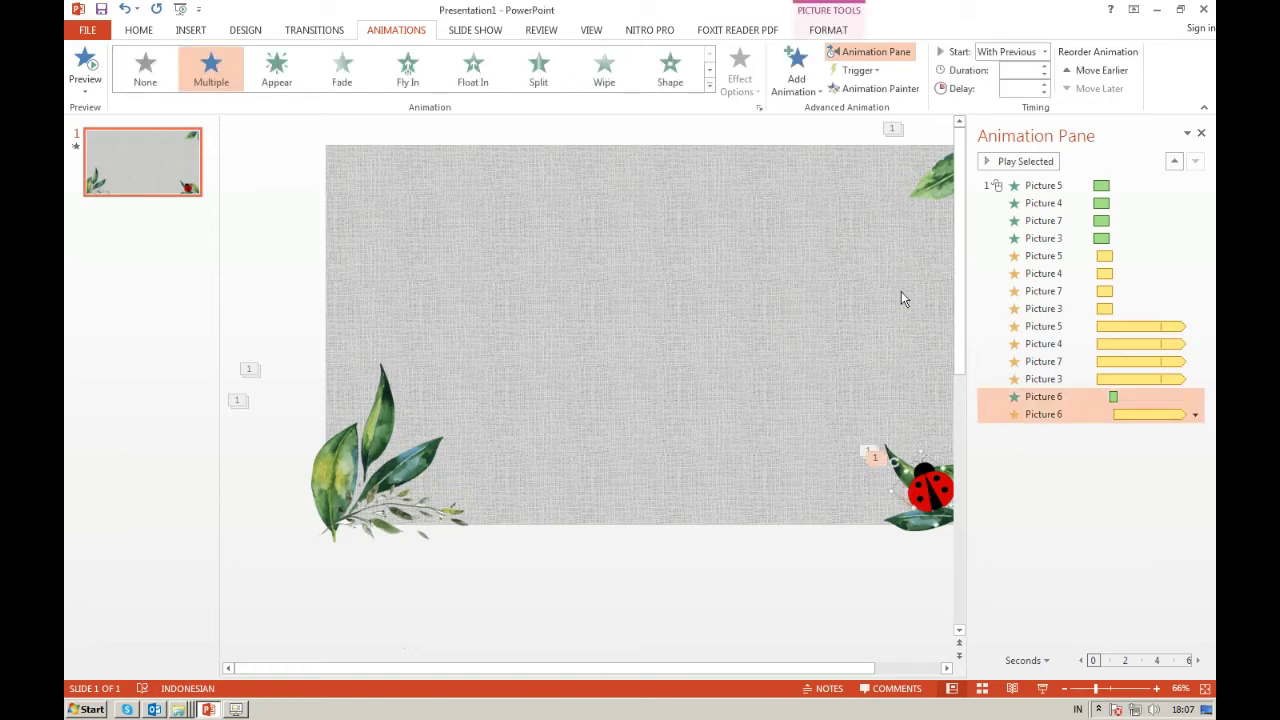
pyautogui.moveTo(868, 668); pyautogui.dragTo(895, 667)
pyautogui.click(798, 65)
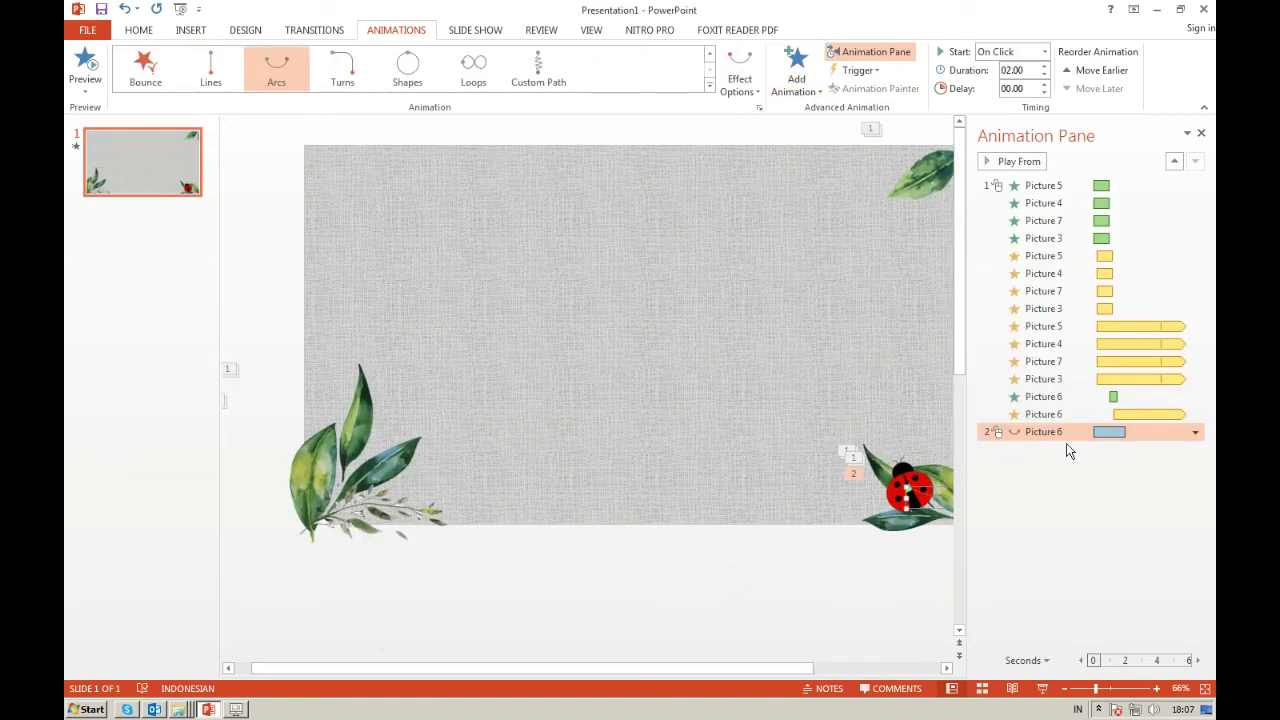
pyautogui.click(948, 670)
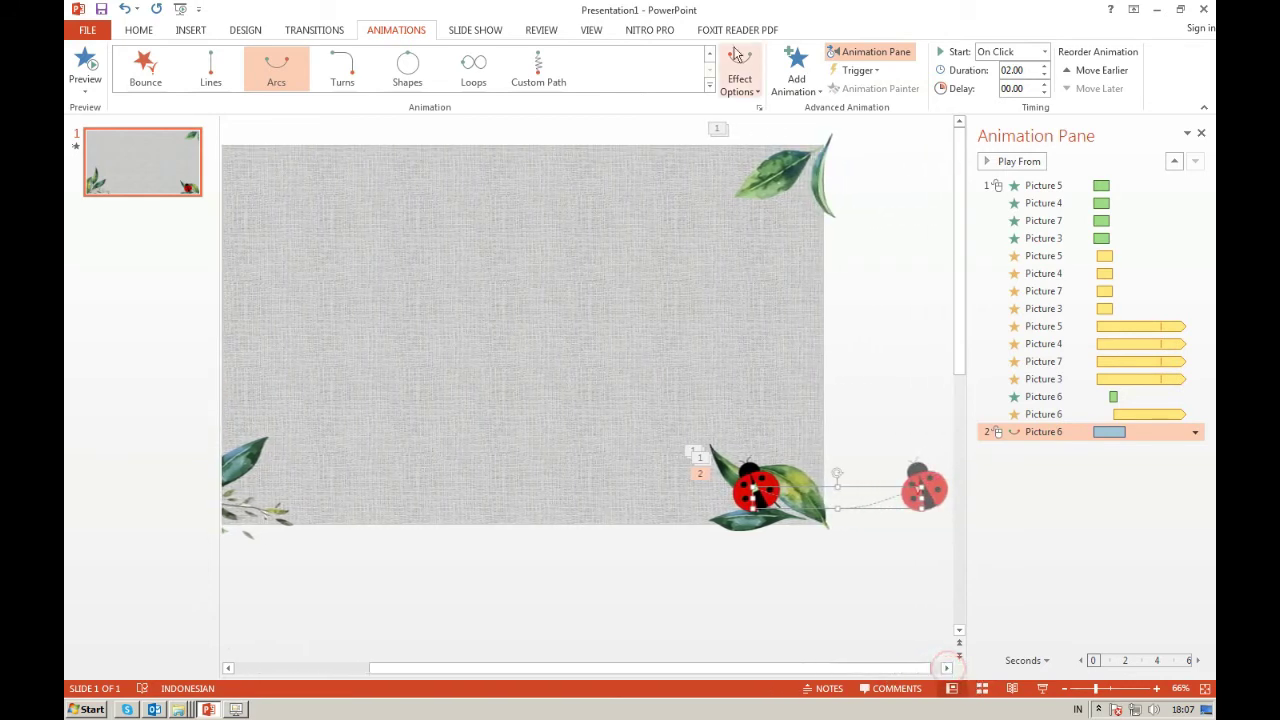
# Drag the path's end onto the top-right leaf and delete three extra vertices.
pyautogui.click(918, 490)
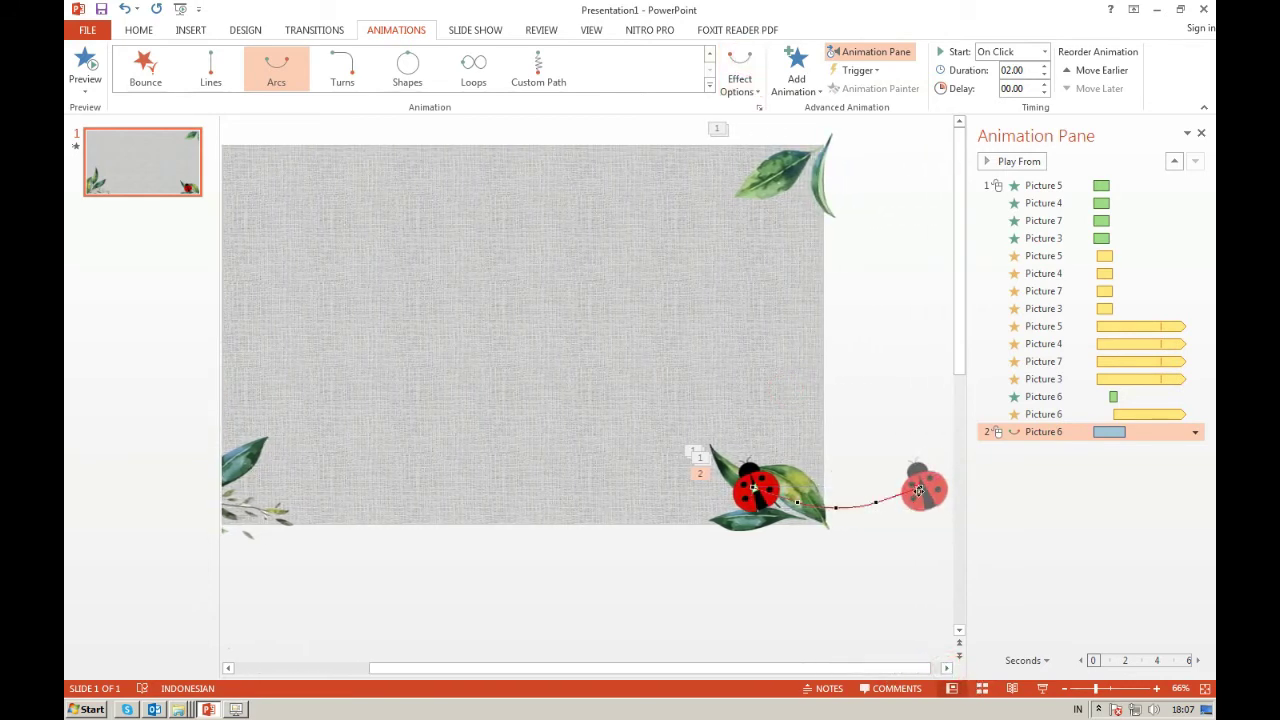
pyautogui.moveTo(918, 488); pyautogui.dragTo(805, 165)
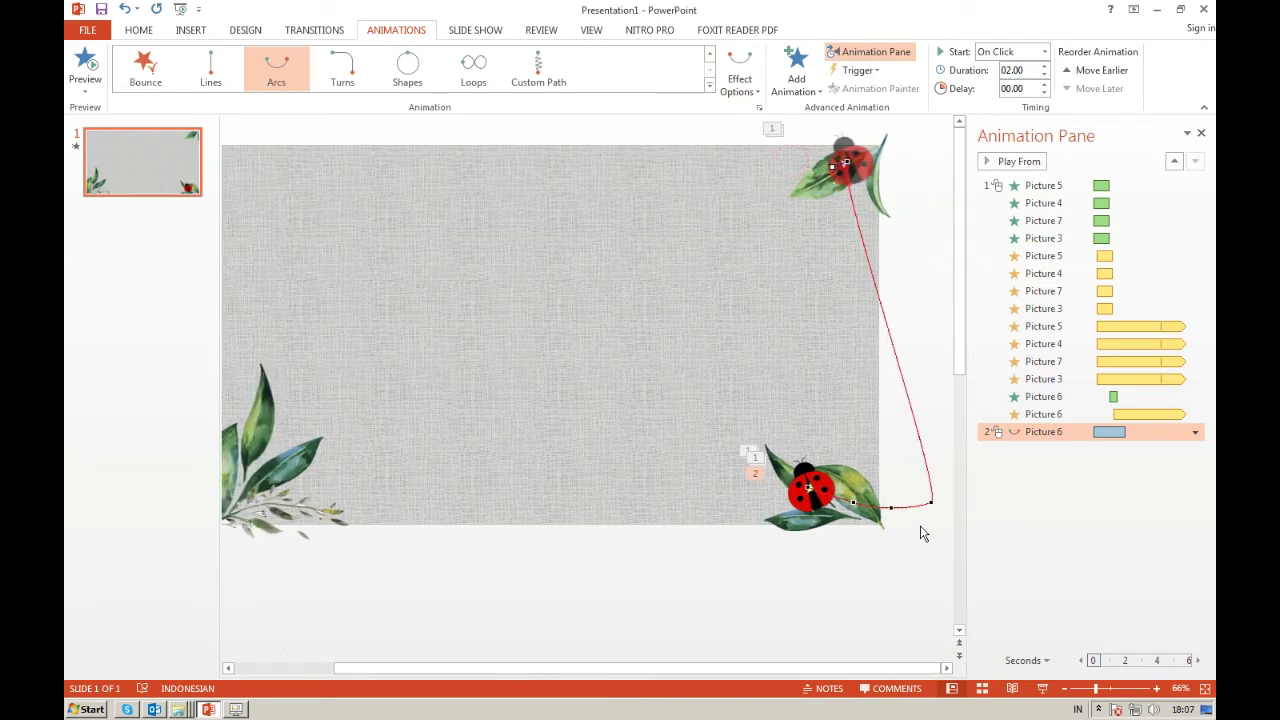
pyautogui.rightClick(927, 503)
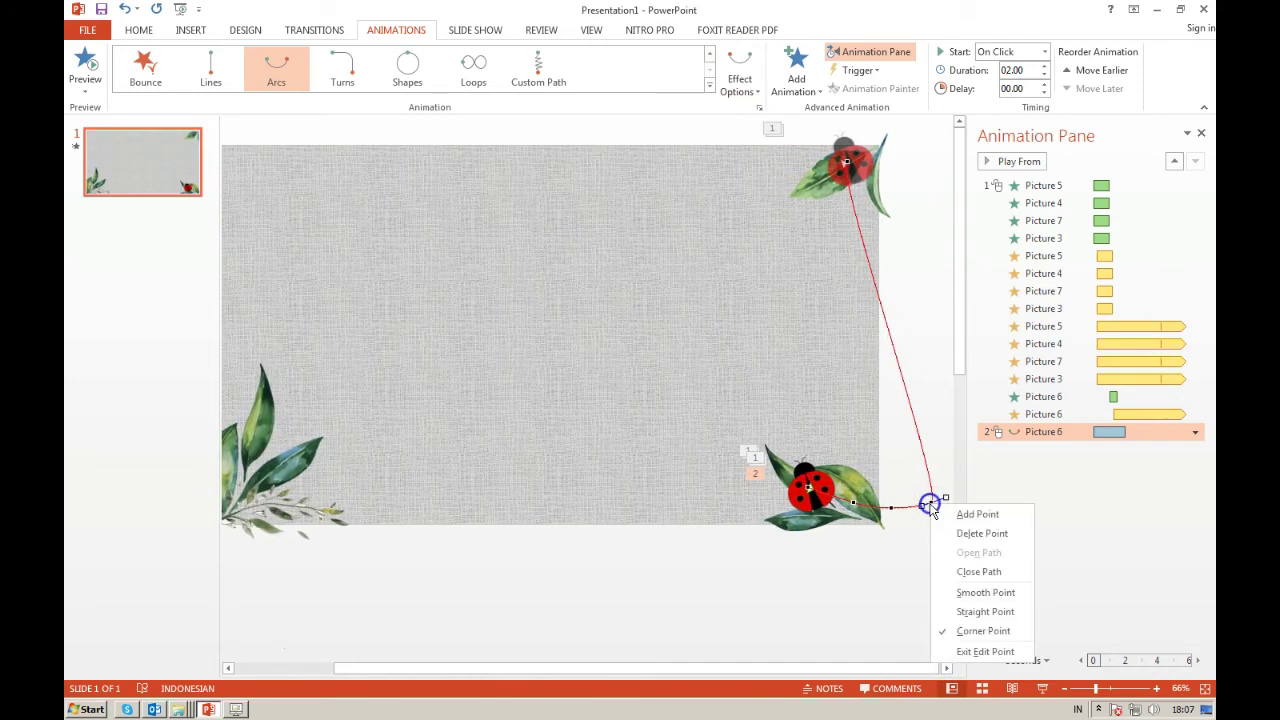
pyautogui.click(970, 537)
pyautogui.rightClick(932, 508)
pyautogui.click(972, 537)
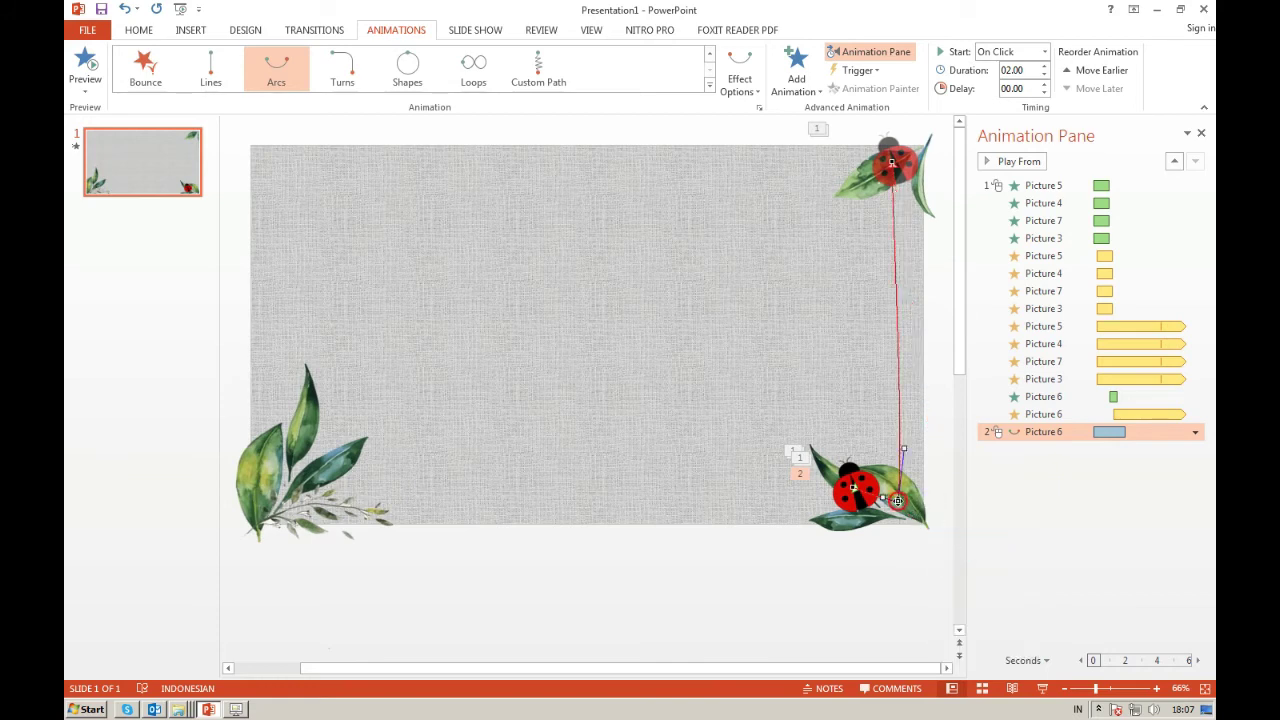
pyautogui.rightClick(897, 500)
pyautogui.click(937, 530)
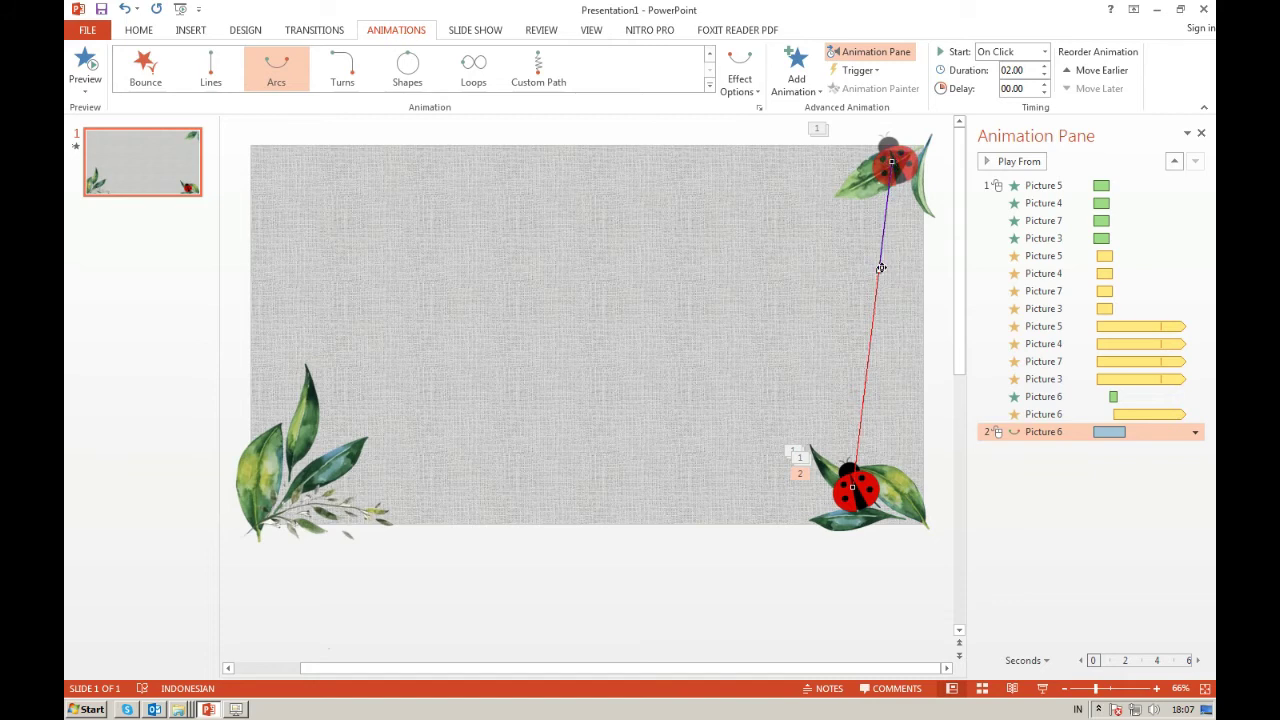
# Bend the straight path into a curve and start it With Previous.
pyautogui.moveTo(881, 268); pyautogui.dragTo(688, 260)
pyautogui.click(853, 489)
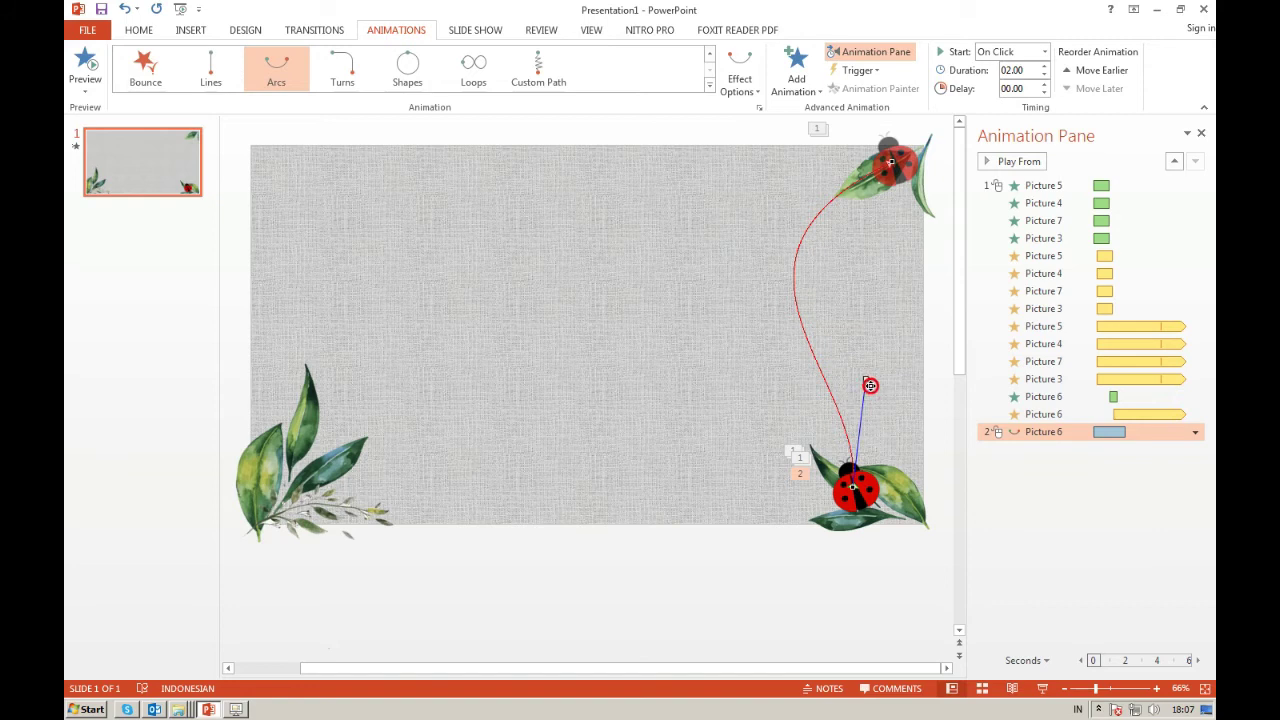
pyautogui.moveTo(870, 385); pyautogui.dragTo(952, 387)
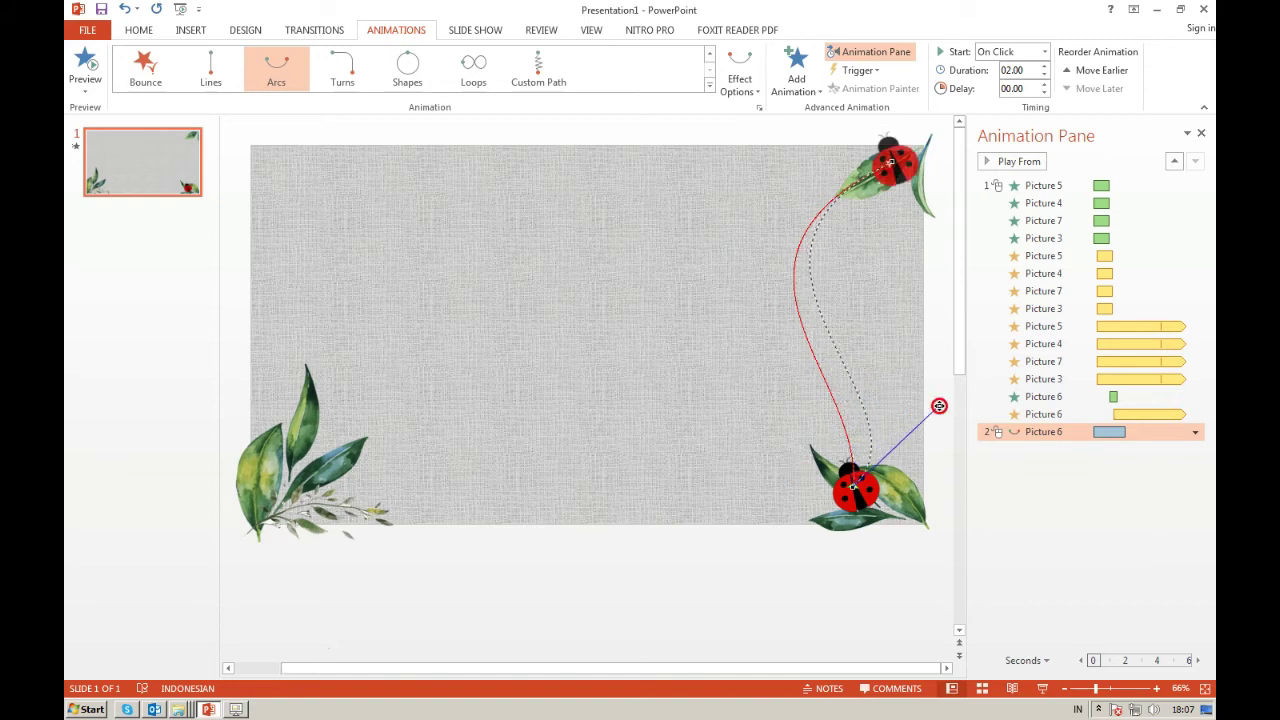
pyautogui.click(1194, 432)
pyautogui.click(1146, 472)
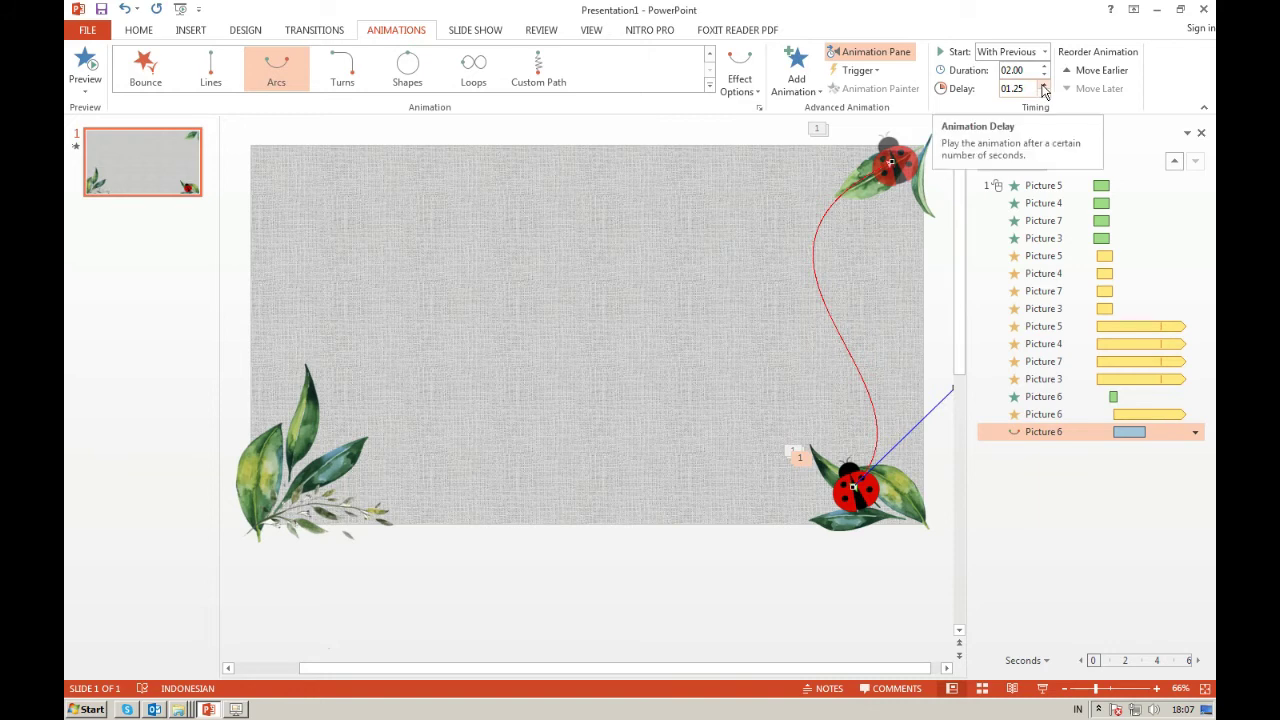
# Raise the trip's delay to 1.50 s and preview the slide's animations.
pyautogui.click(1043, 86)
pyautogui.click(88, 64)
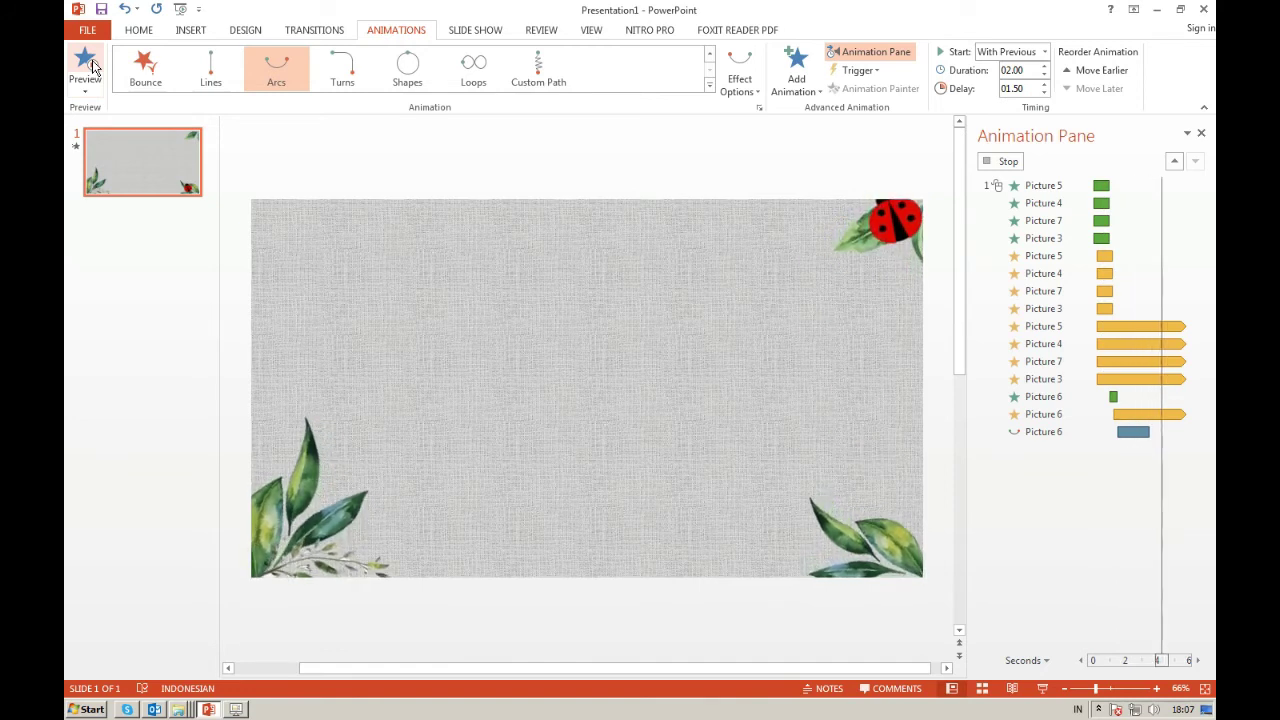
pyautogui.click(92, 66)
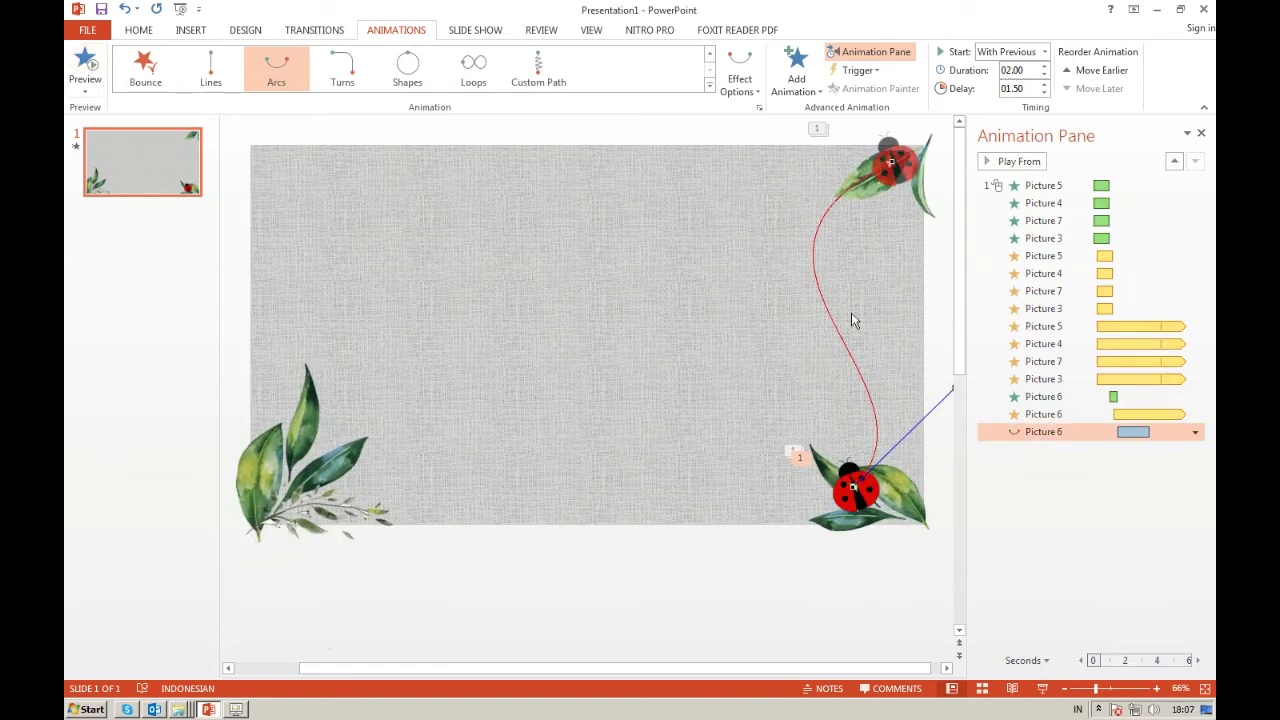
# Select the ladybug on the top-right leaf and nudge it slightly down.
pyautogui.click(907, 163)
pyautogui.click(888, 165)
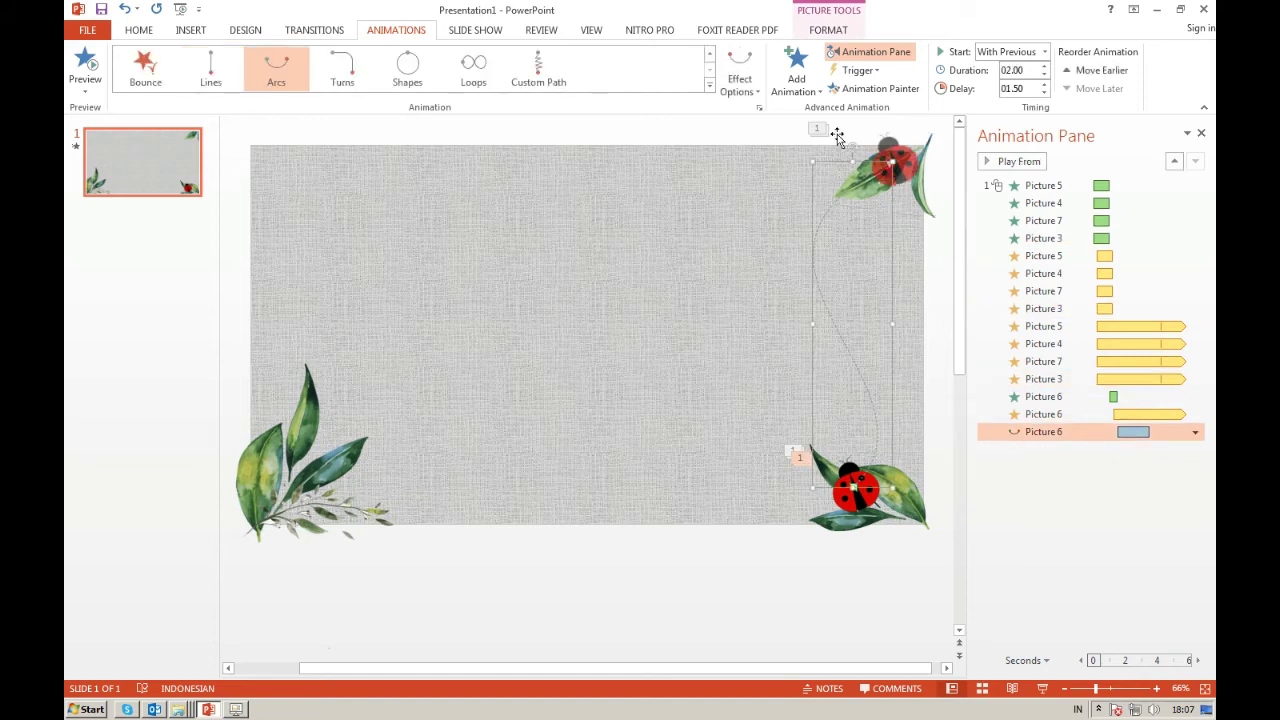
pyautogui.click(763, 379)
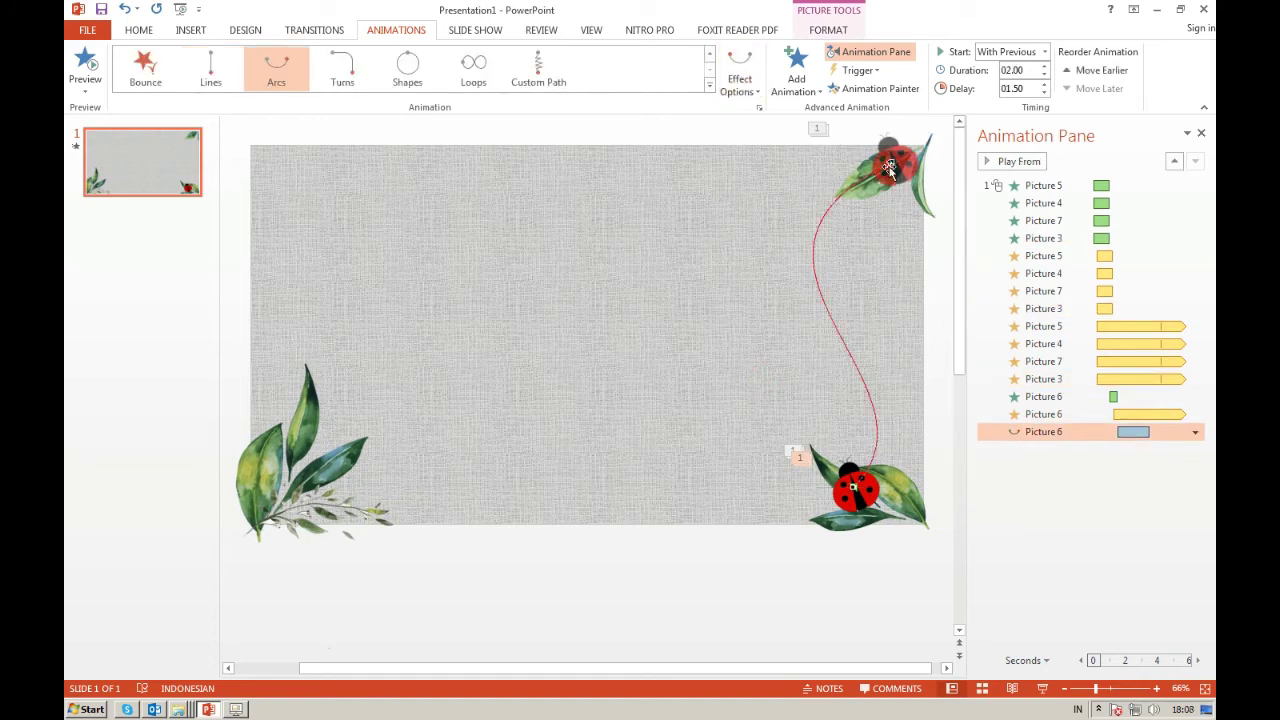
pyautogui.moveTo(893, 163); pyautogui.dragTo(889, 175)
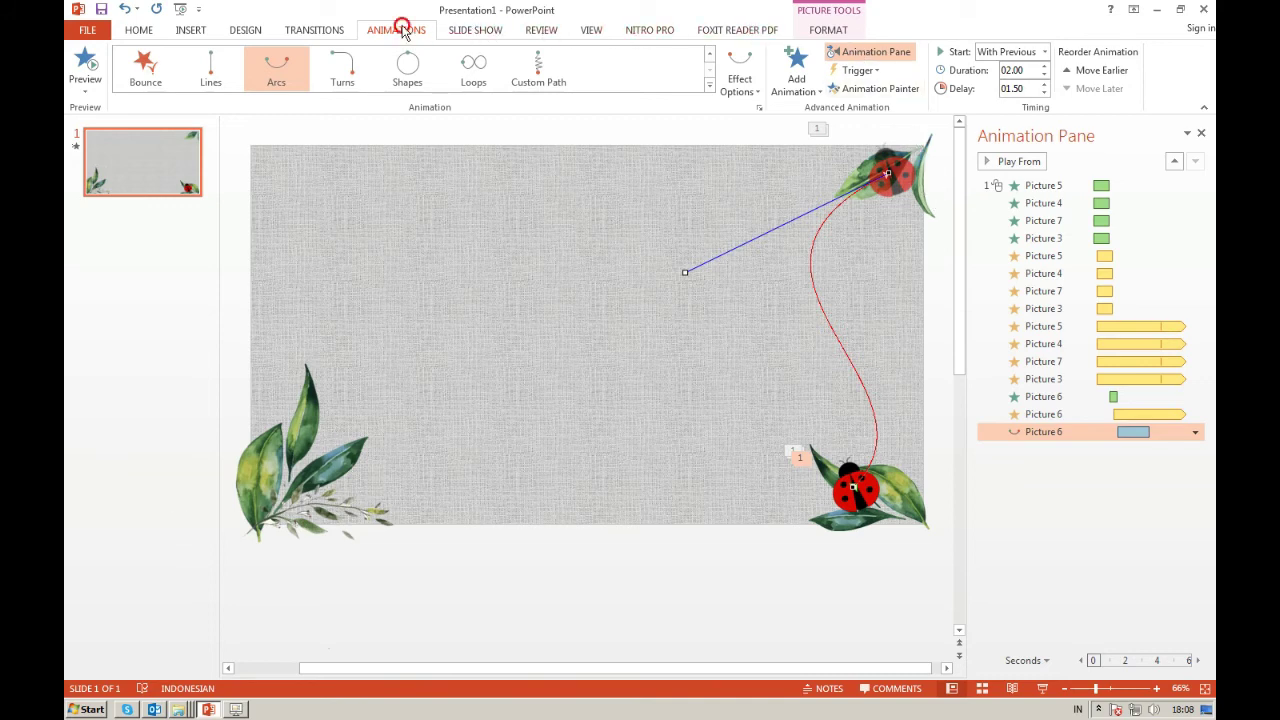
pyautogui.click(790, 66)
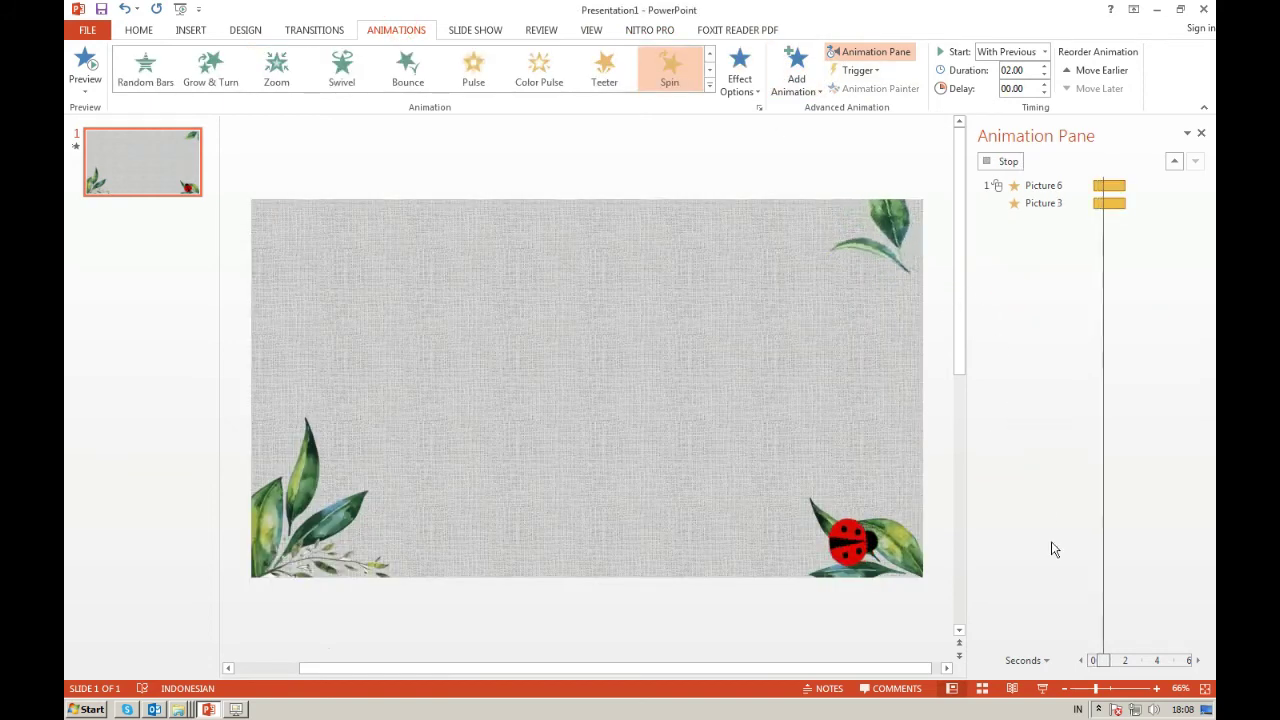
# Remove the mistaken Spin effects and give only the ladybug a Spin starting With Previous.
pyautogui.click(1051, 545)
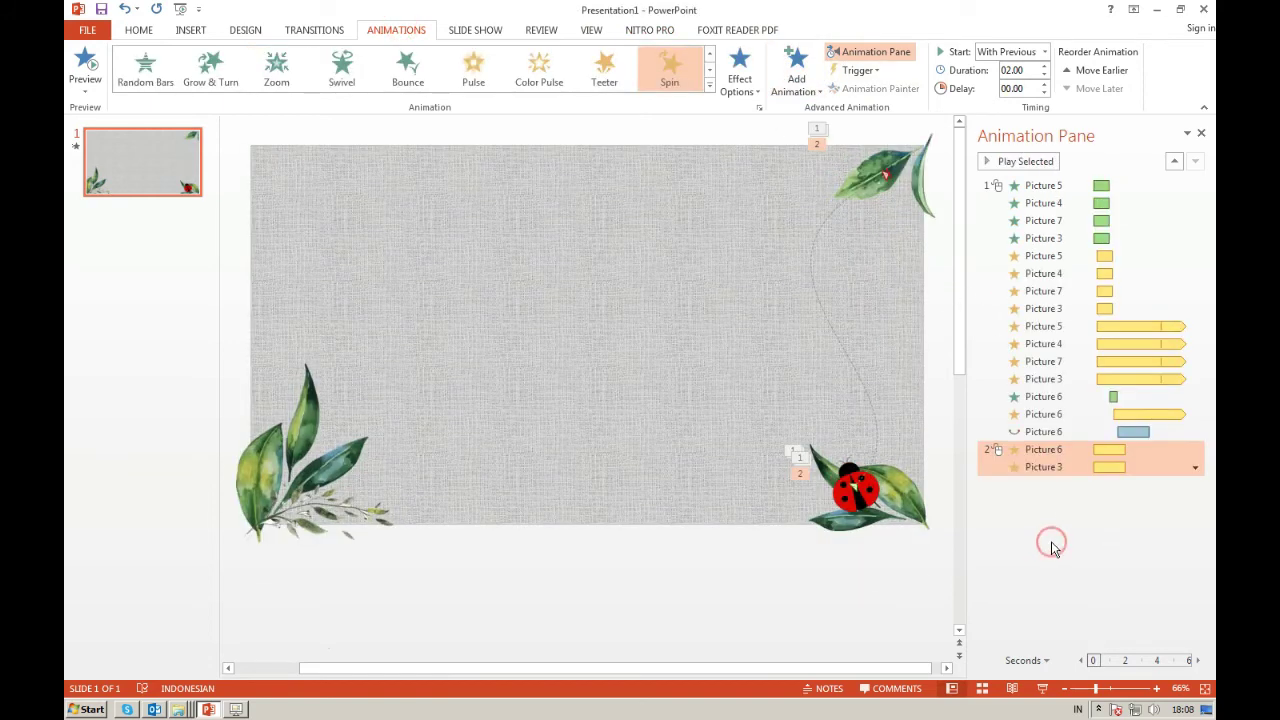
pyautogui.press('Delete')
pyautogui.click(1031, 526)
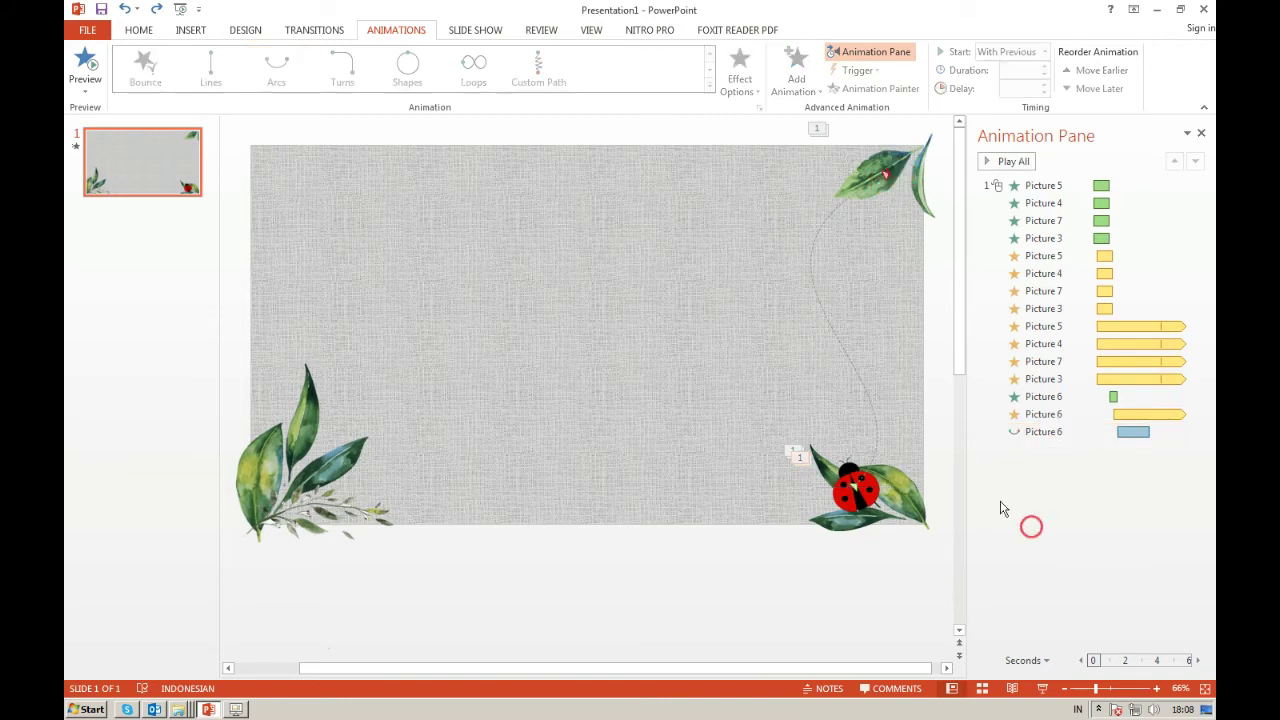
pyautogui.click(870, 505)
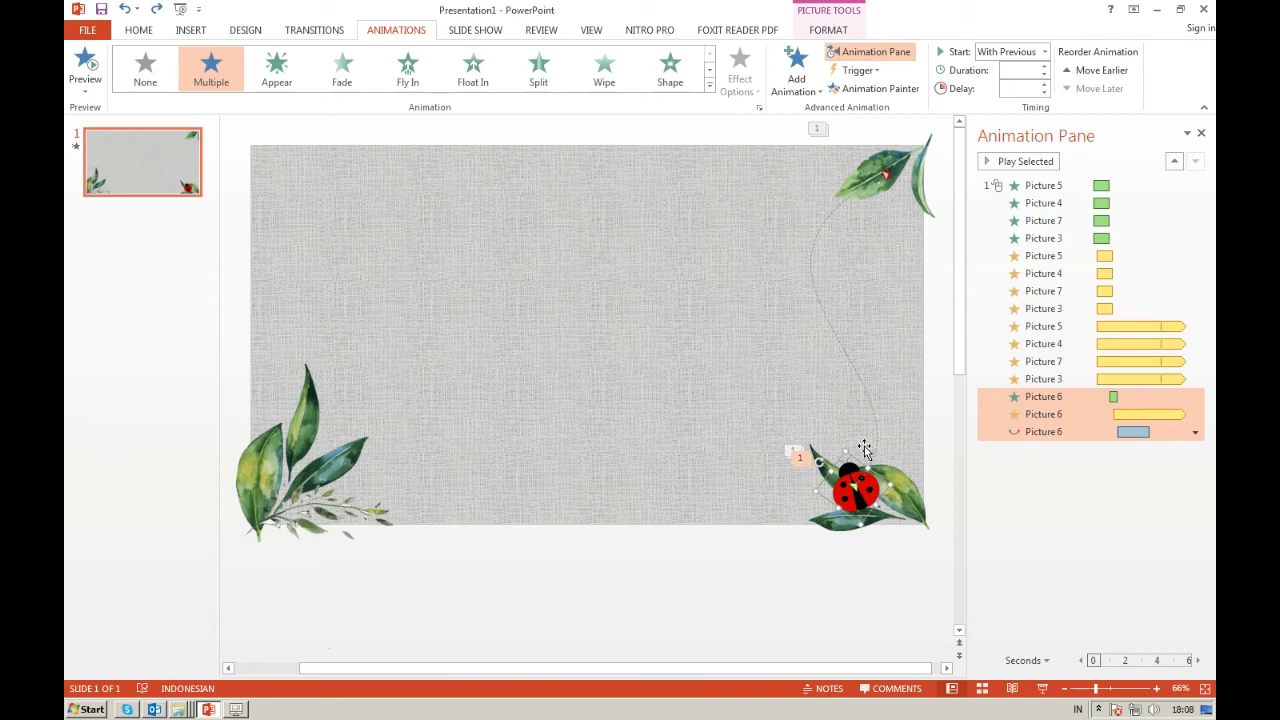
pyautogui.click(783, 63)
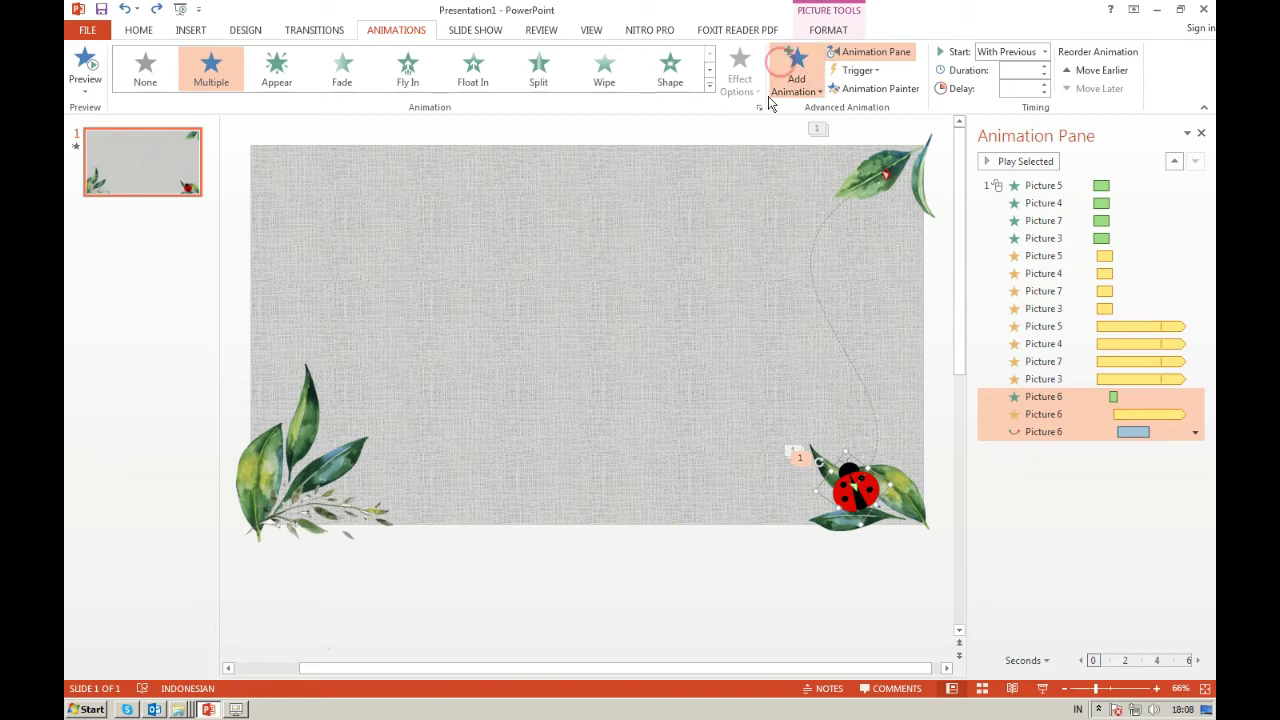
pyautogui.click(995, 305)
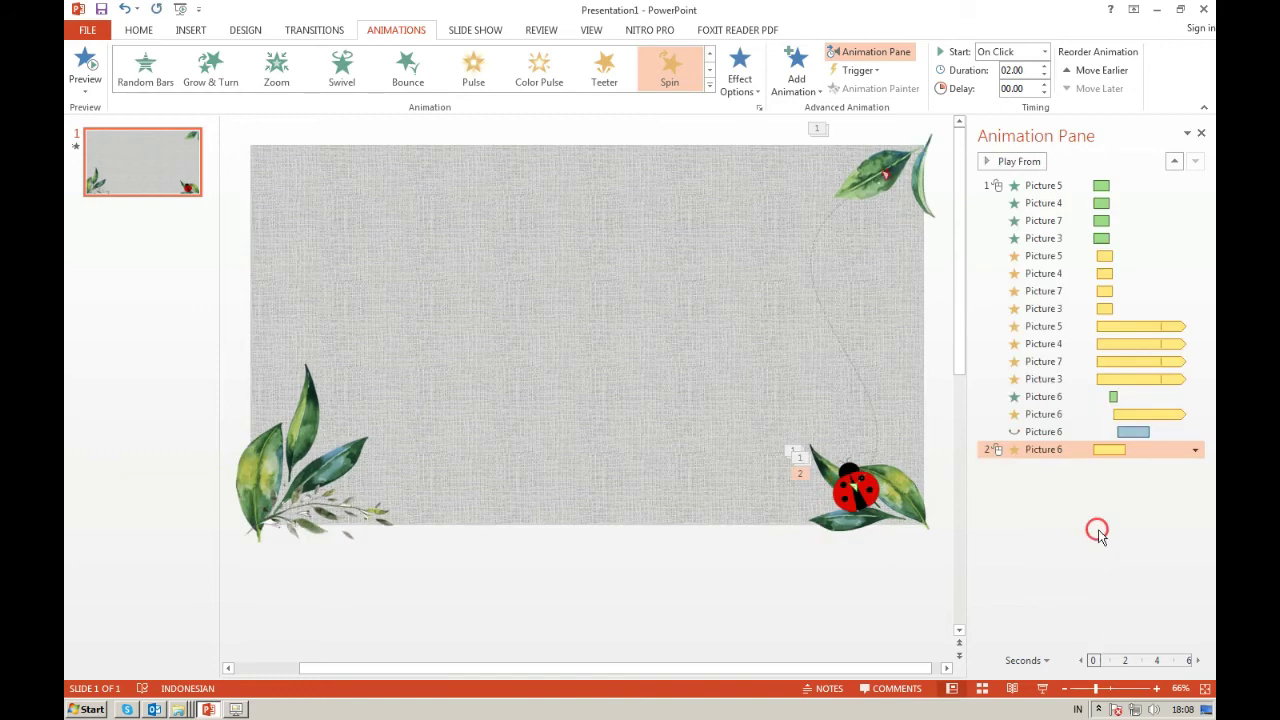
pyautogui.click(1195, 452)
pyautogui.click(1165, 486)
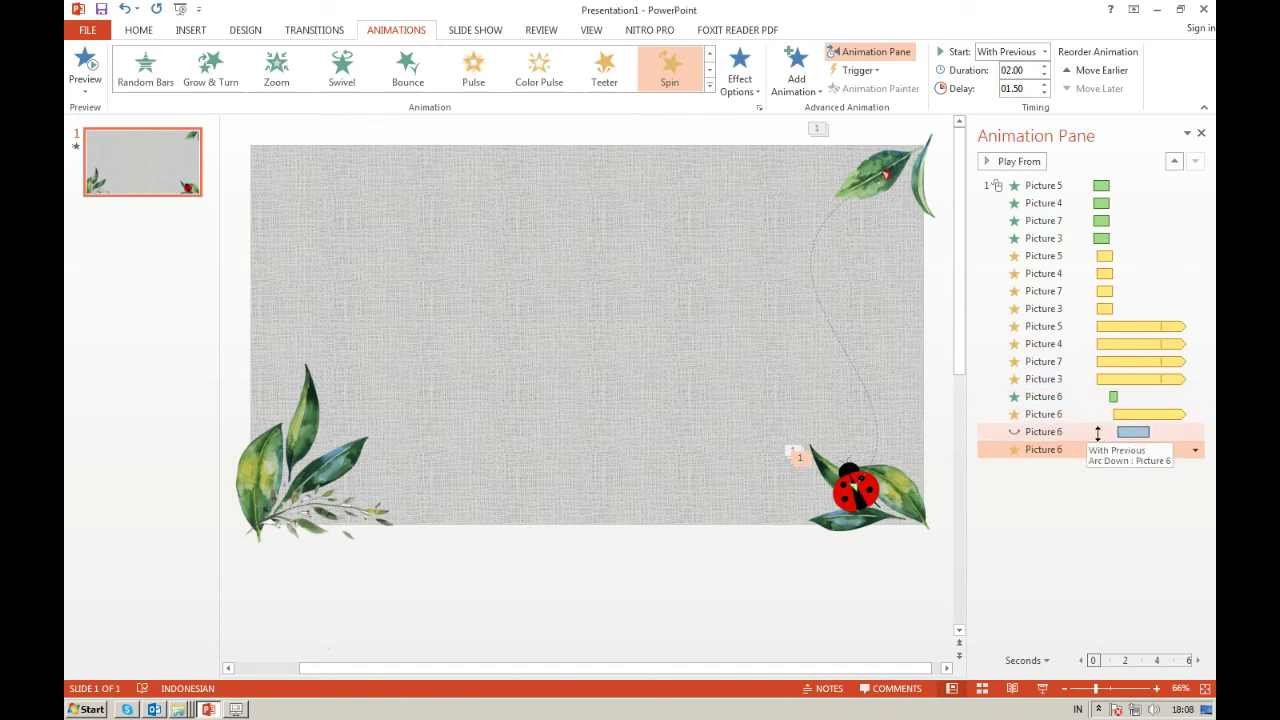
# Push the ladybug spin's delay to 3.25 s and open its effect settings.
pyautogui.click(1100, 432)
pyautogui.click(1112, 449)
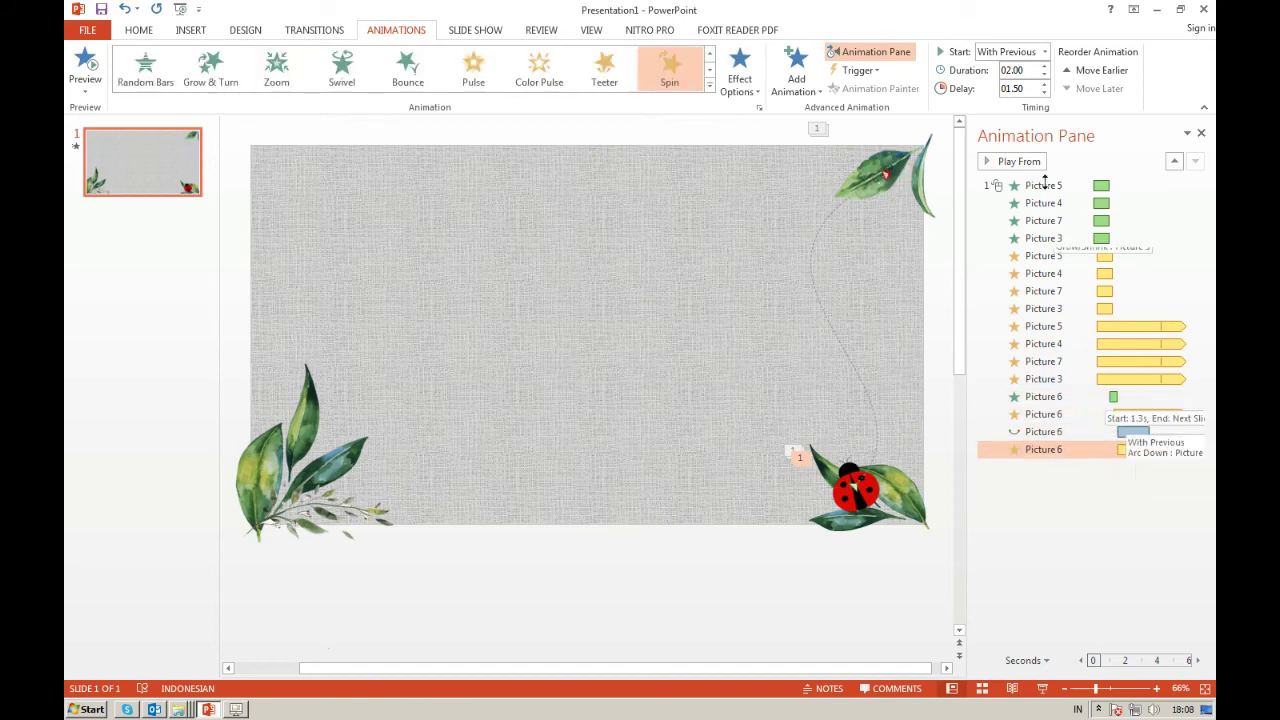
pyautogui.click(1045, 84)
pyautogui.click(1045, 84)
pyautogui.click(1045, 84)
pyautogui.click(1045, 84)
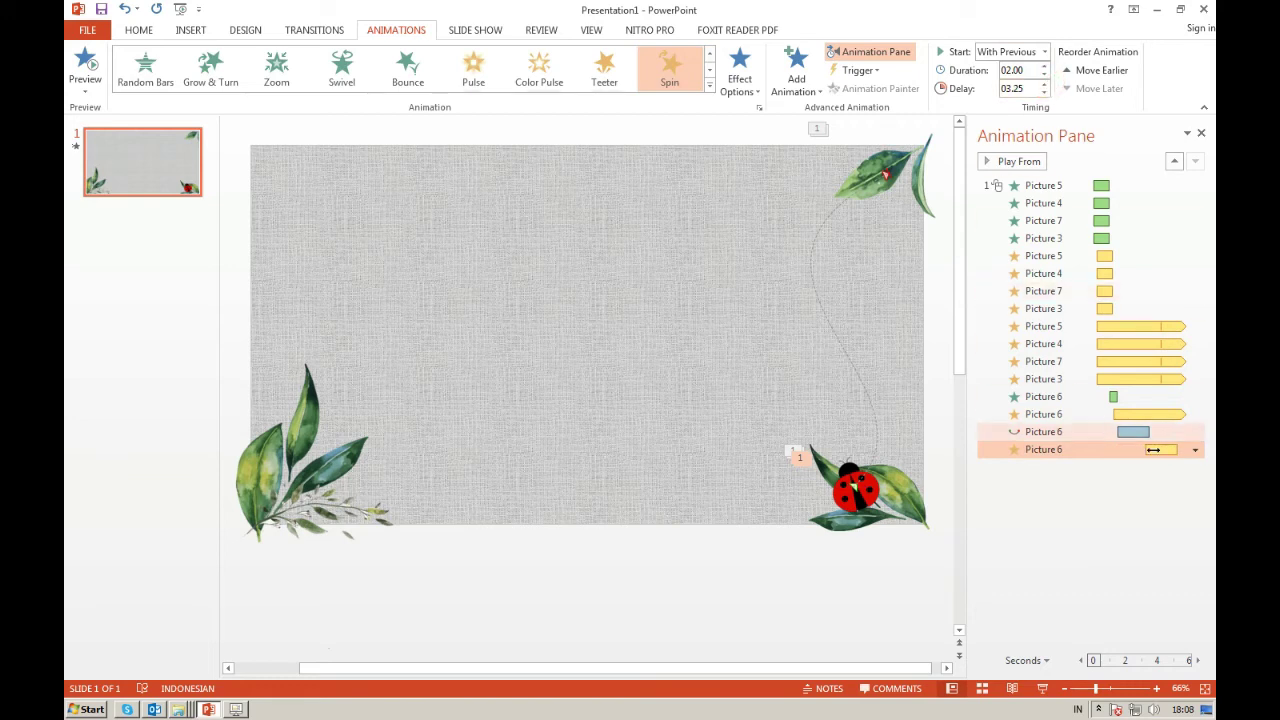
pyautogui.click(1195, 449)
pyautogui.click(1122, 524)
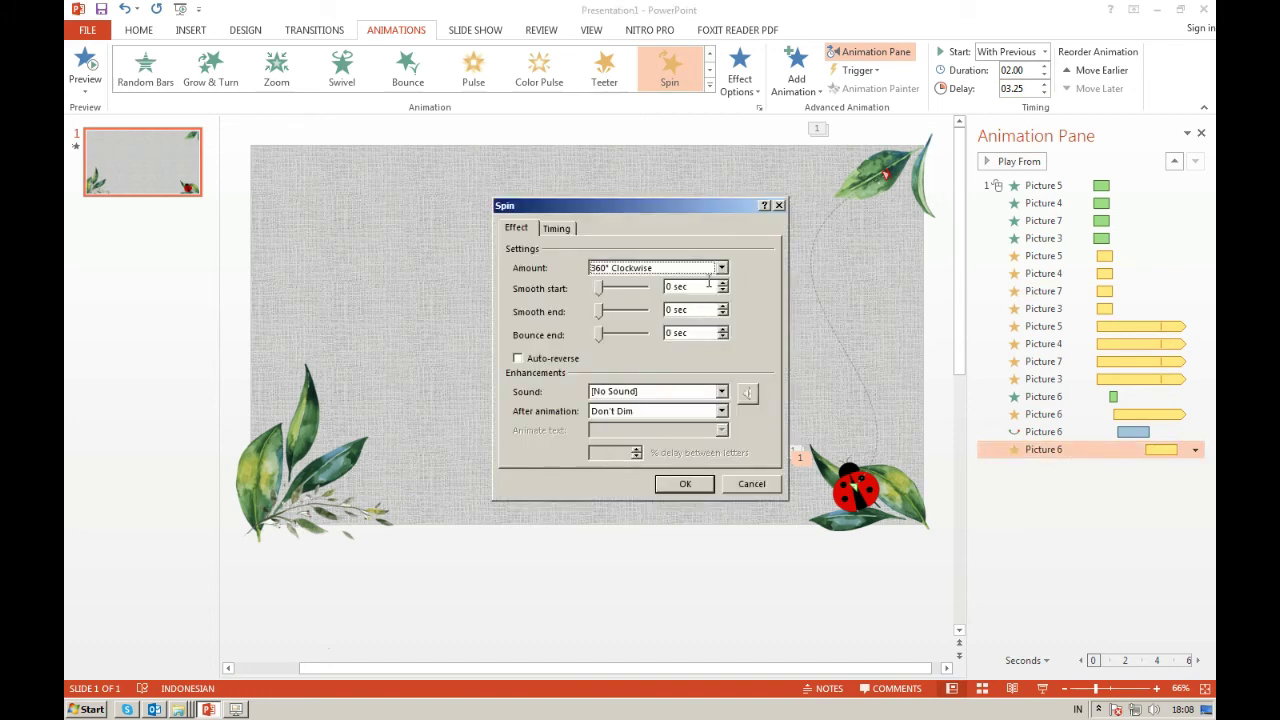
# Set the spin amount to a custom 15° and confirm.
pyautogui.click(718, 268)
pyautogui.click(620, 358)
pyautogui.write('15')
pyautogui.click(598, 205)
pyautogui.click(720, 268)
pyautogui.click(660, 358)
pyautogui.write('1')
pyautogui.press('Return')
pyautogui.click(701, 486)
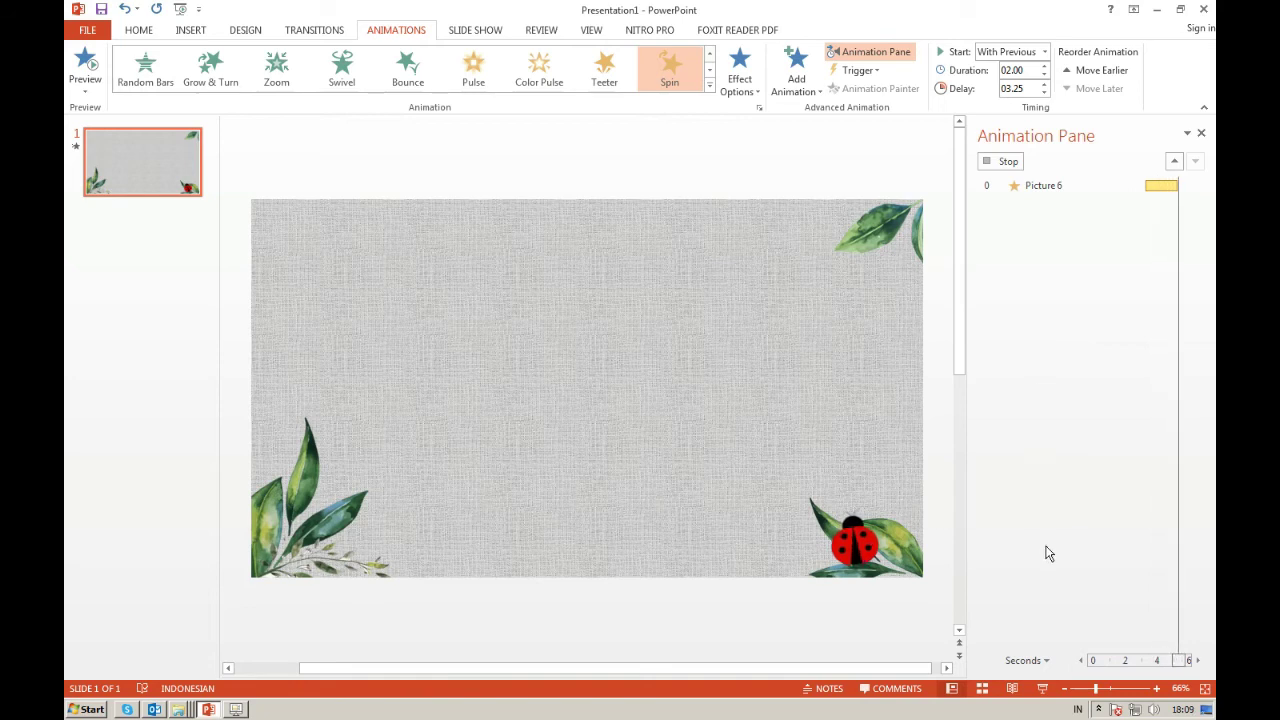
# Change the spin to 45° counterclockwise and preview it.
pyautogui.click(1195, 450)
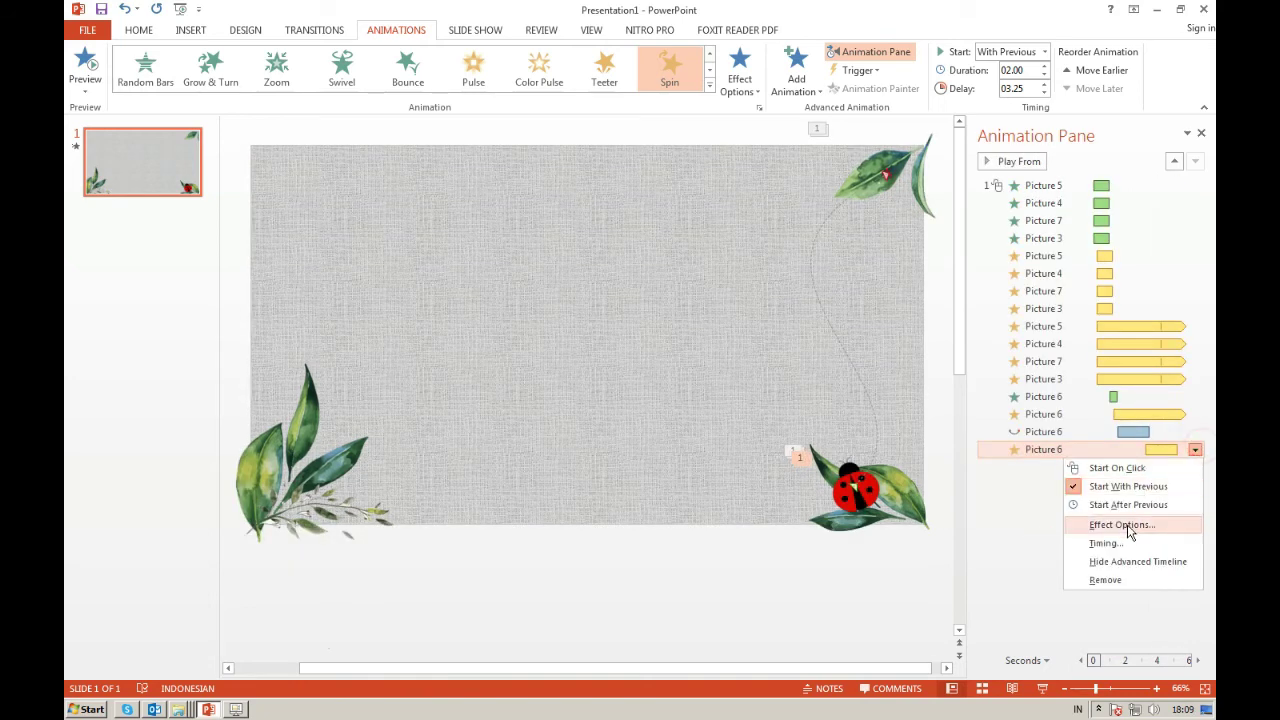
pyautogui.click(1122, 525)
pyautogui.click(659, 270)
pyautogui.write('45')
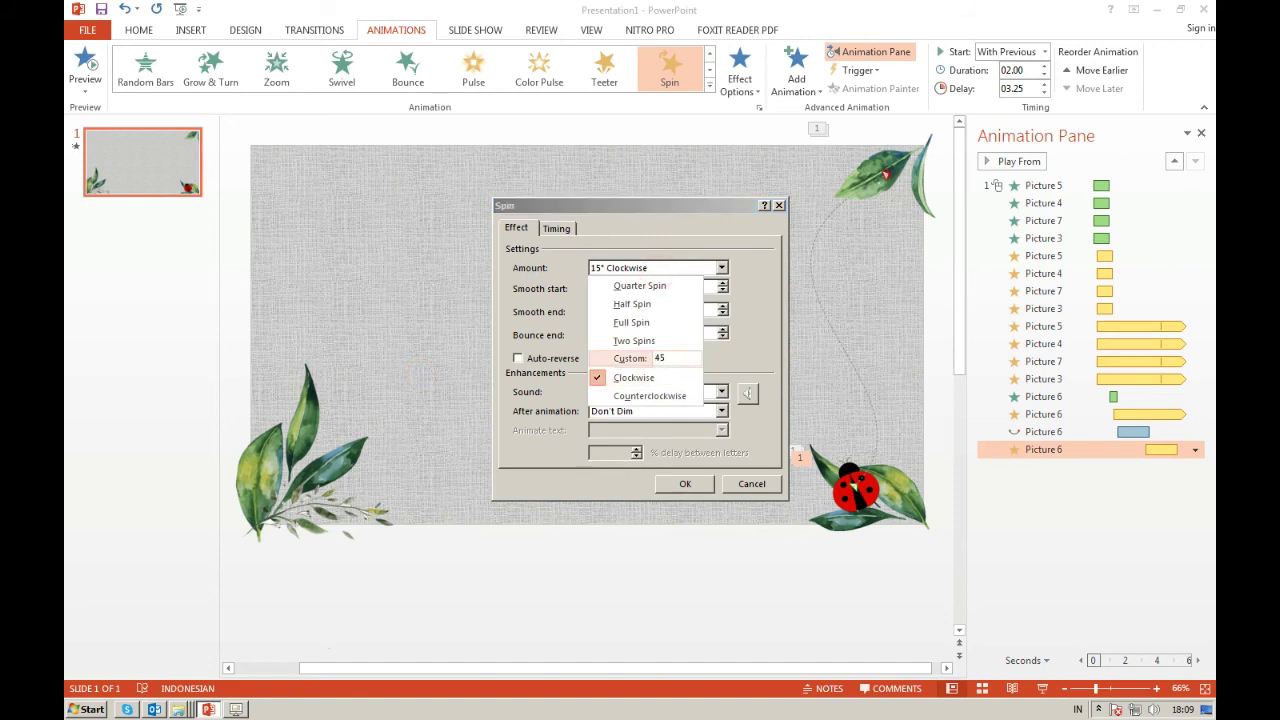
pyautogui.click(610, 396)
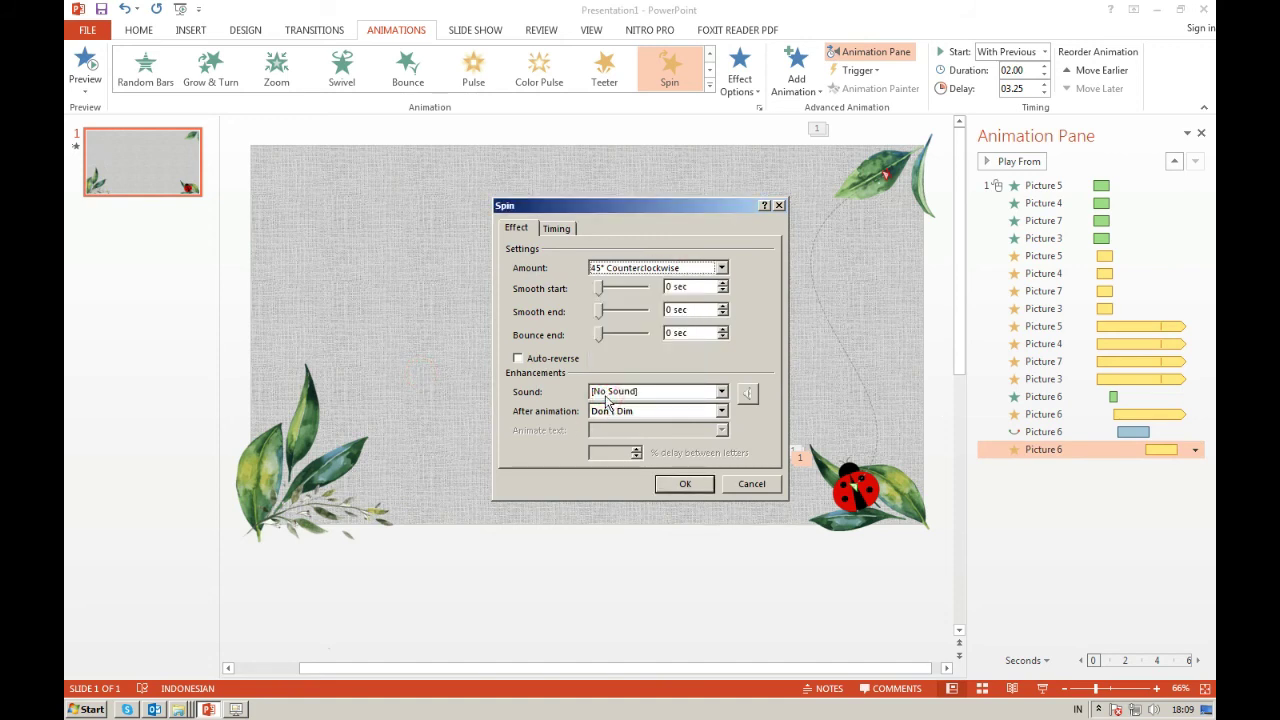
pyautogui.click(700, 484)
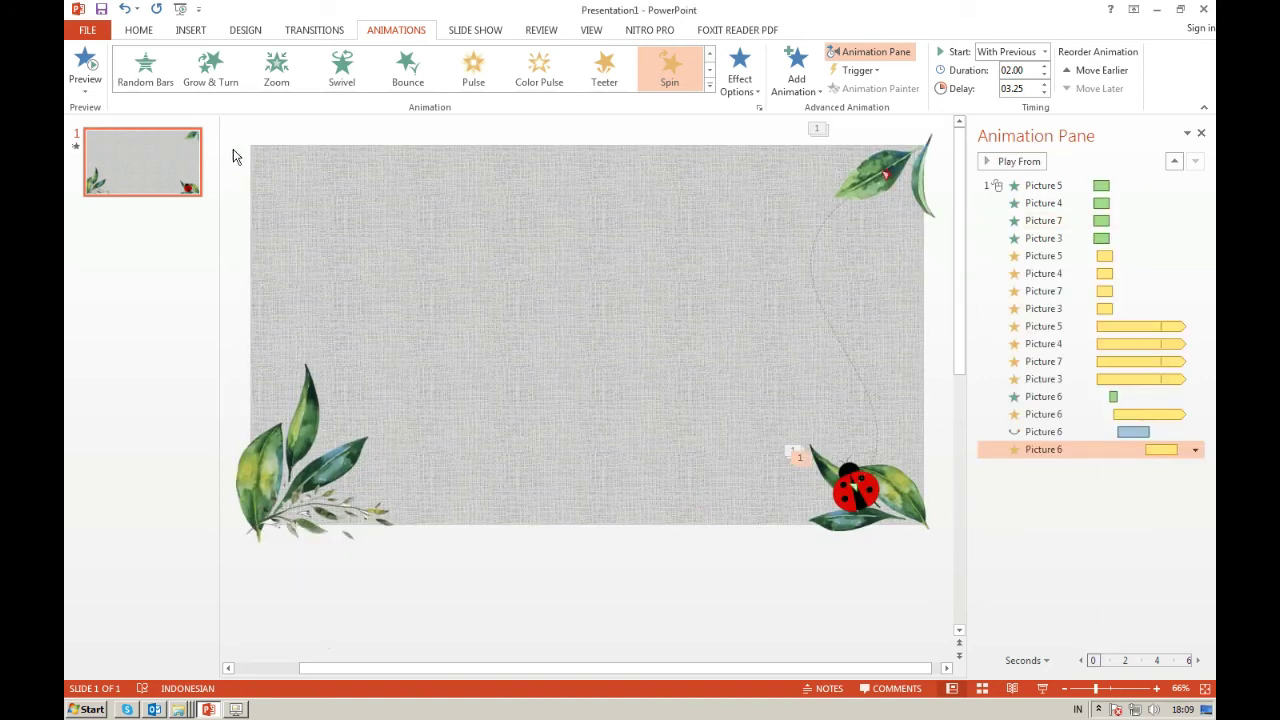
pyautogui.click(88, 68)
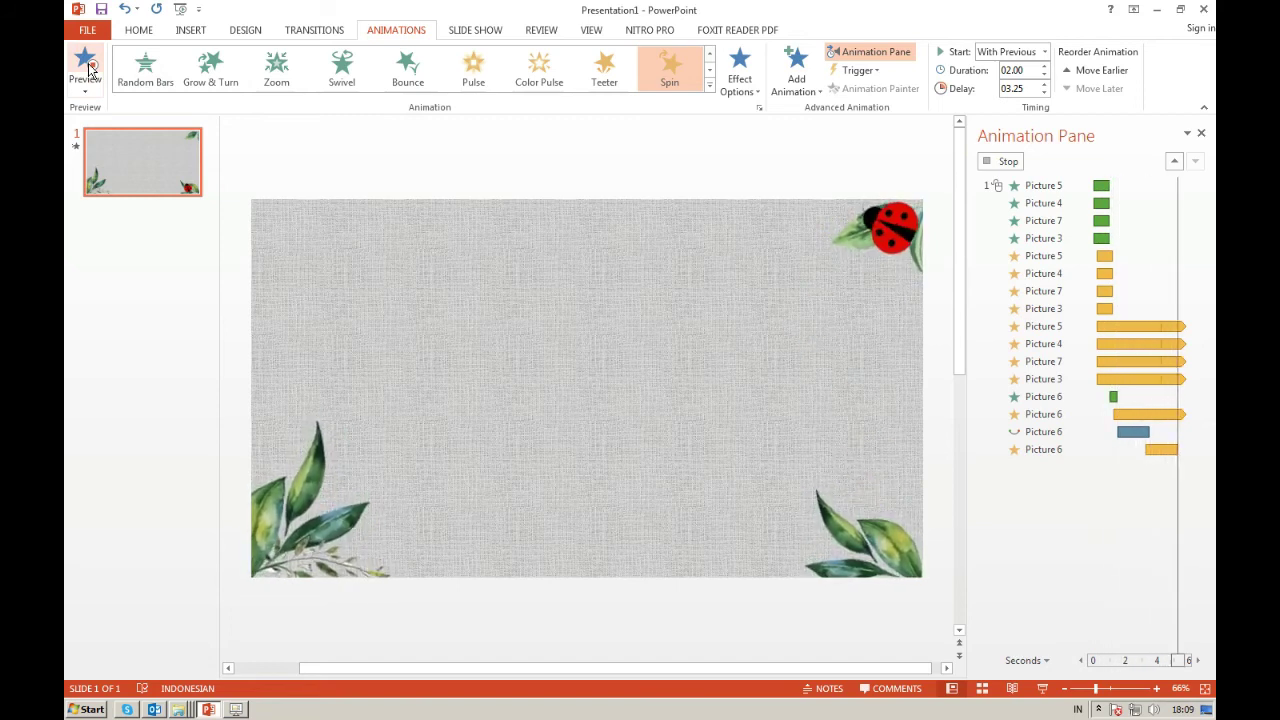
# Set the spin to a custom 90° counterclockwise and replay the slide's animations twice.
pyautogui.click(1195, 449)
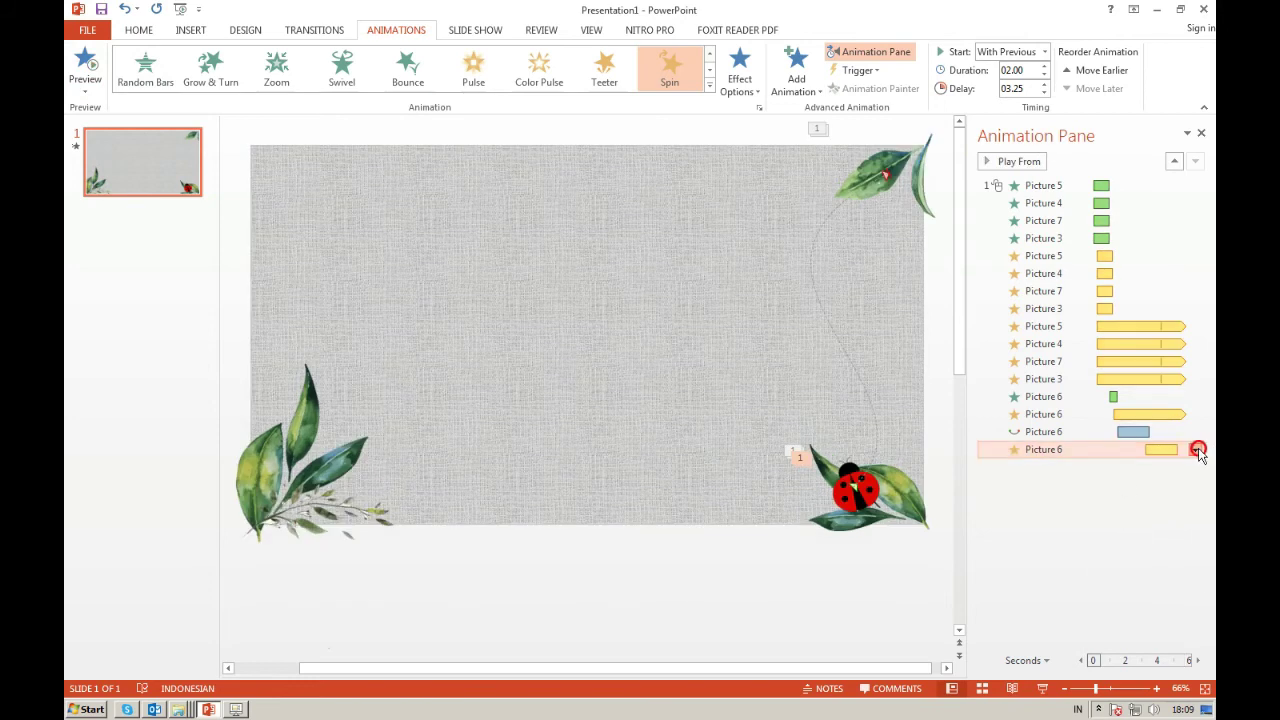
pyautogui.click(1128, 525)
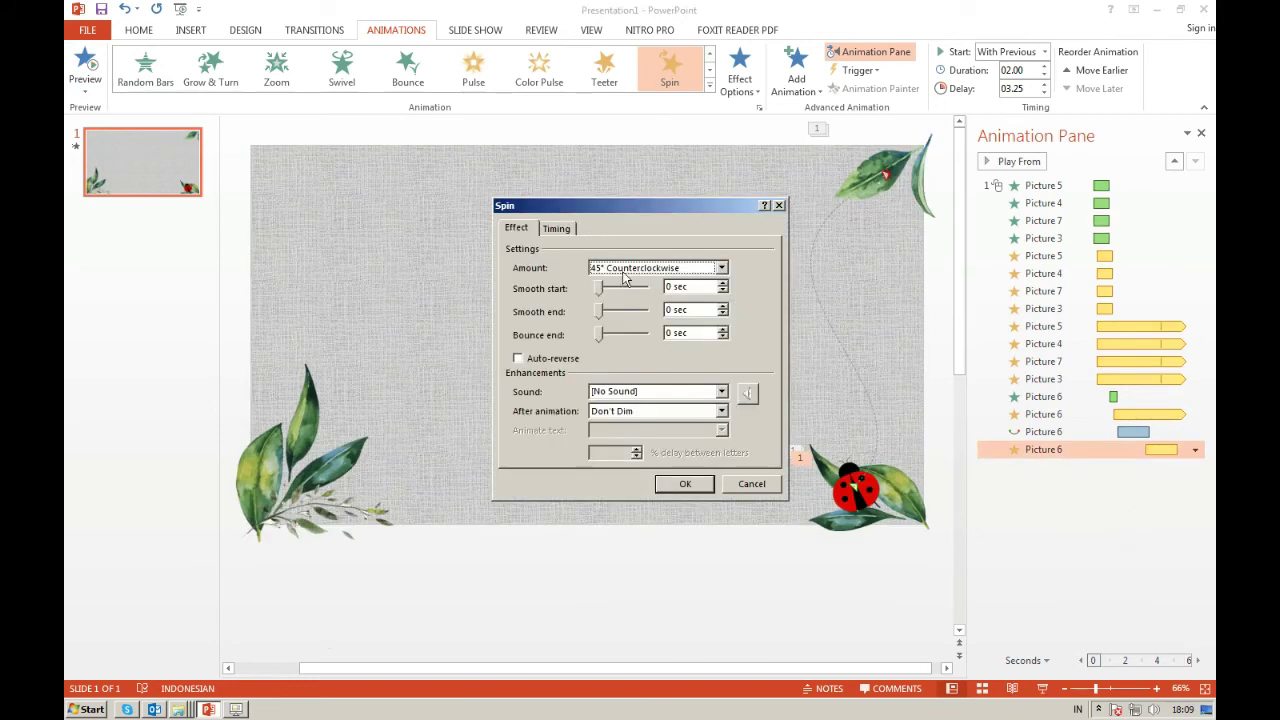
pyautogui.click(719, 268)
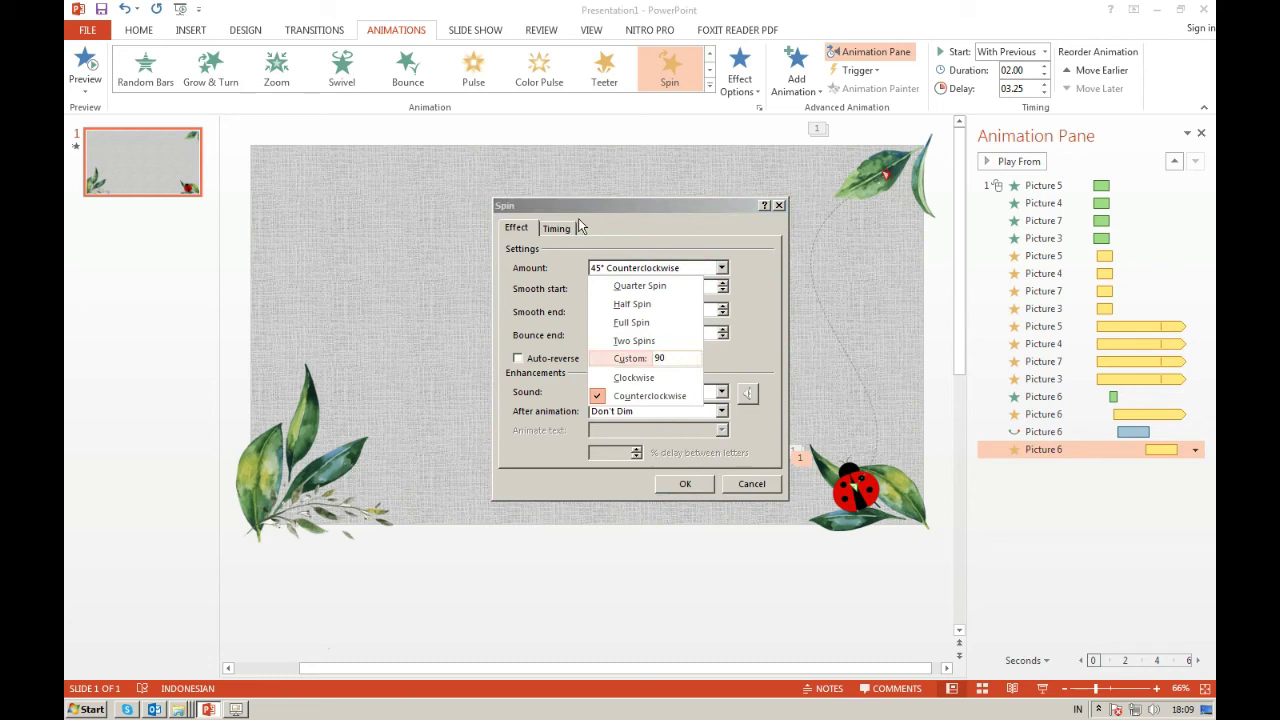
pyautogui.press('Return')
pyautogui.click(686, 484)
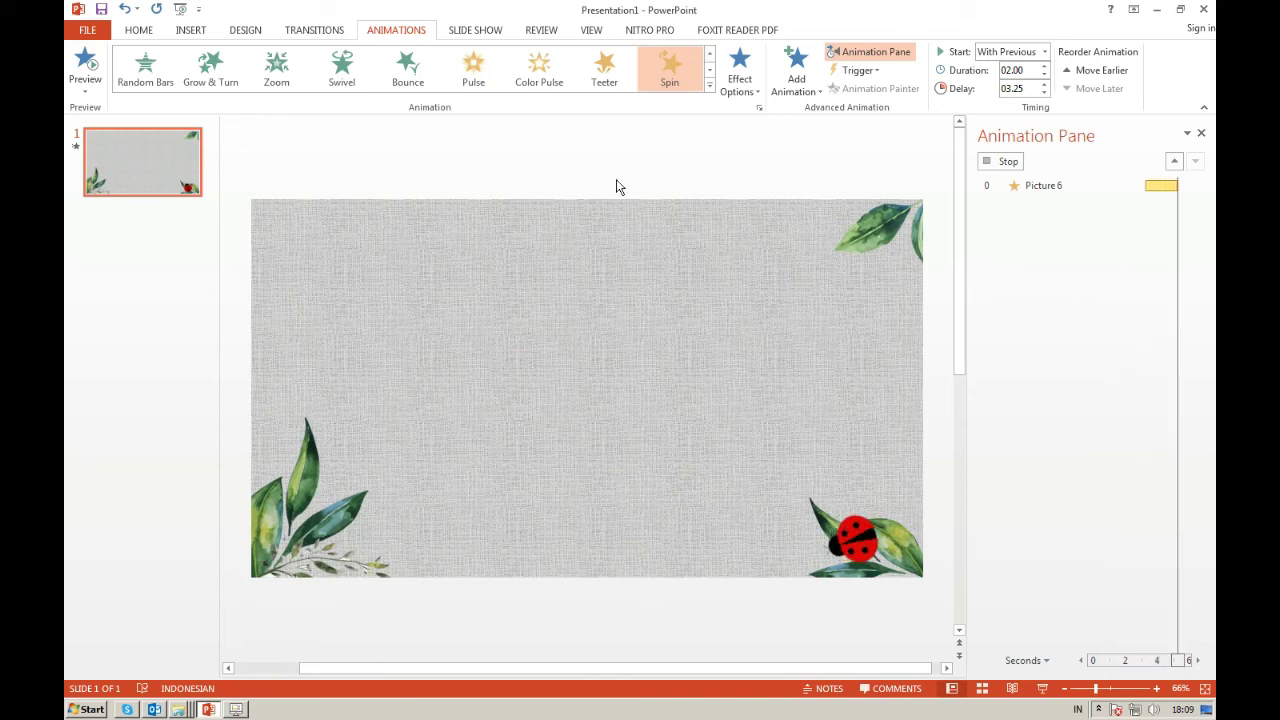
pyautogui.click(88, 60)
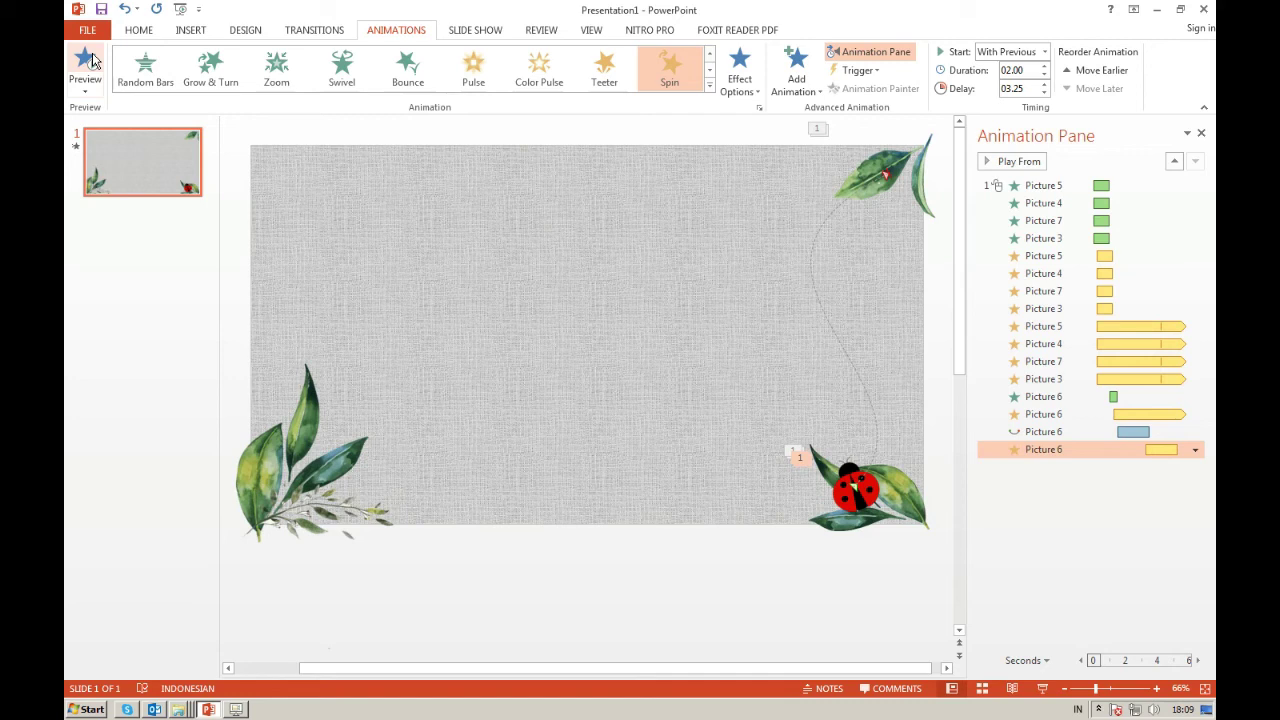
pyautogui.click(88, 62)
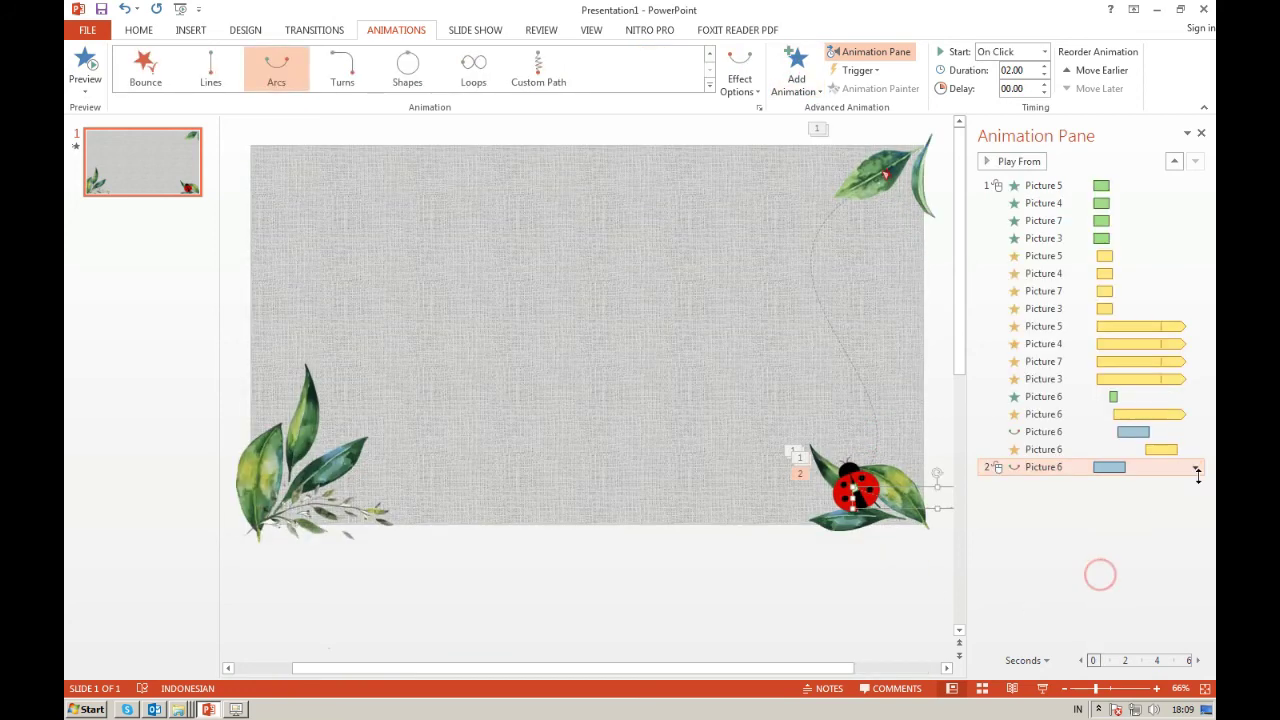
# Add a second Arcs path to the ladybug, With Previous, with a 5.00 s delay.
pyautogui.click(1195, 467)
pyautogui.click(1155, 505)
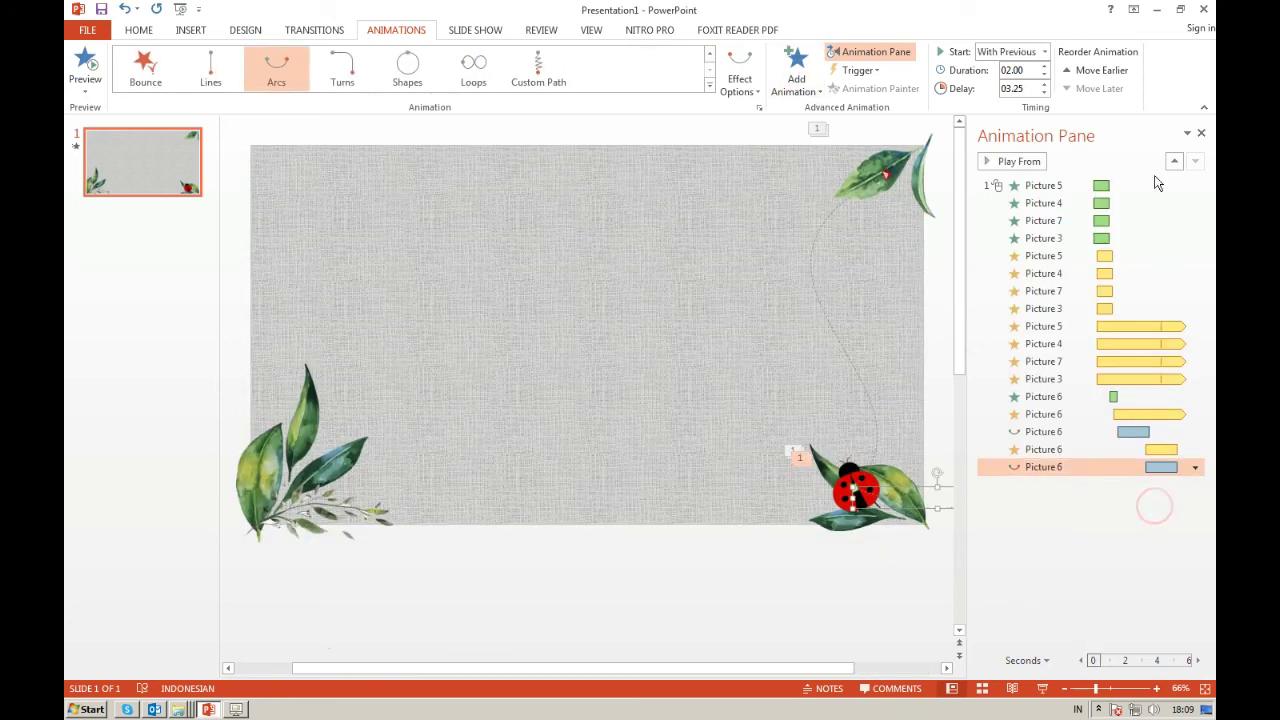
pyautogui.click(1045, 84)
pyautogui.click(1045, 84)
pyautogui.click(1045, 84)
pyautogui.click(1045, 84)
pyautogui.click(1045, 84)
pyautogui.click(1045, 84)
pyautogui.click(1045, 84)
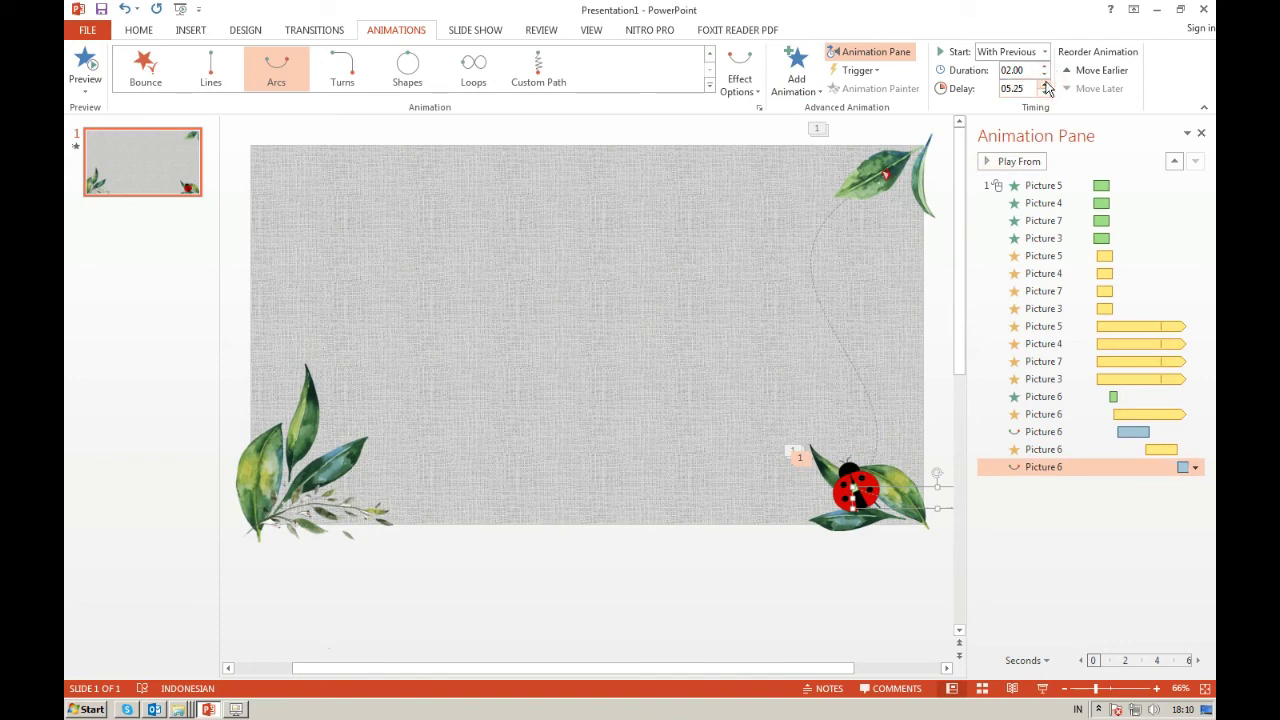
pyautogui.click(1046, 90)
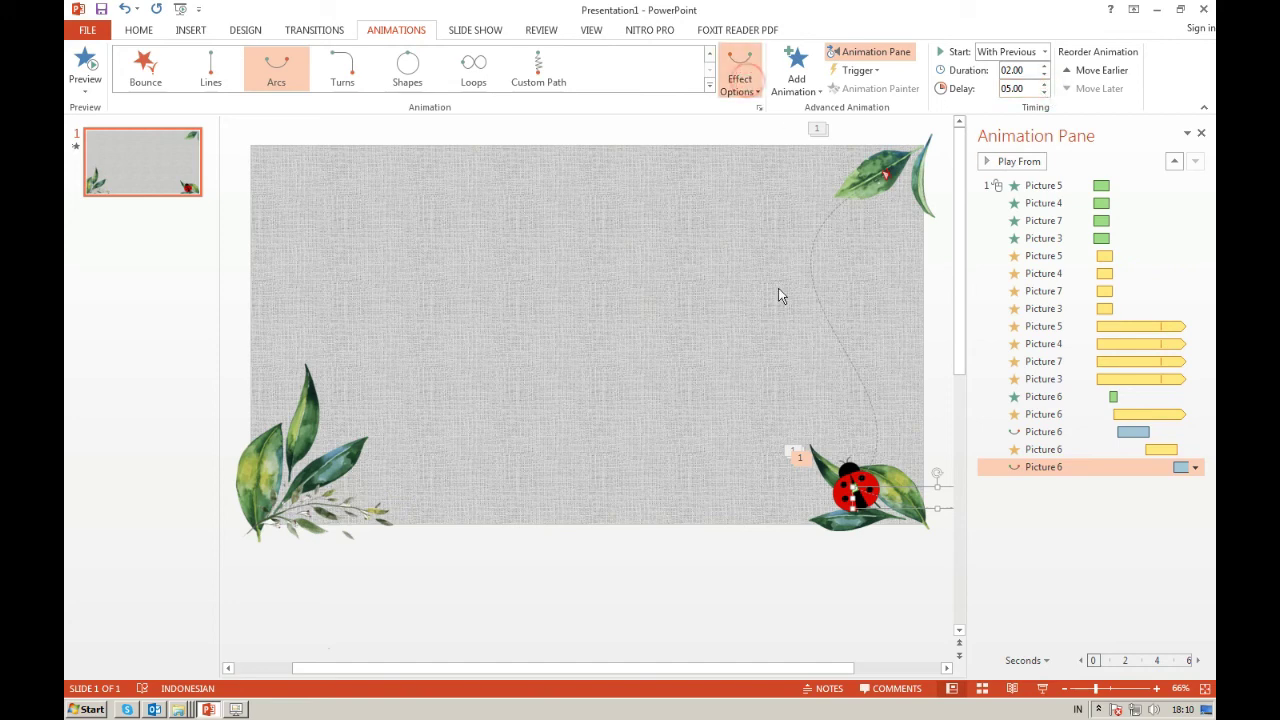
# Select the new arc path and drag it to the slide's upper middle.
pyautogui.click(762, 391)
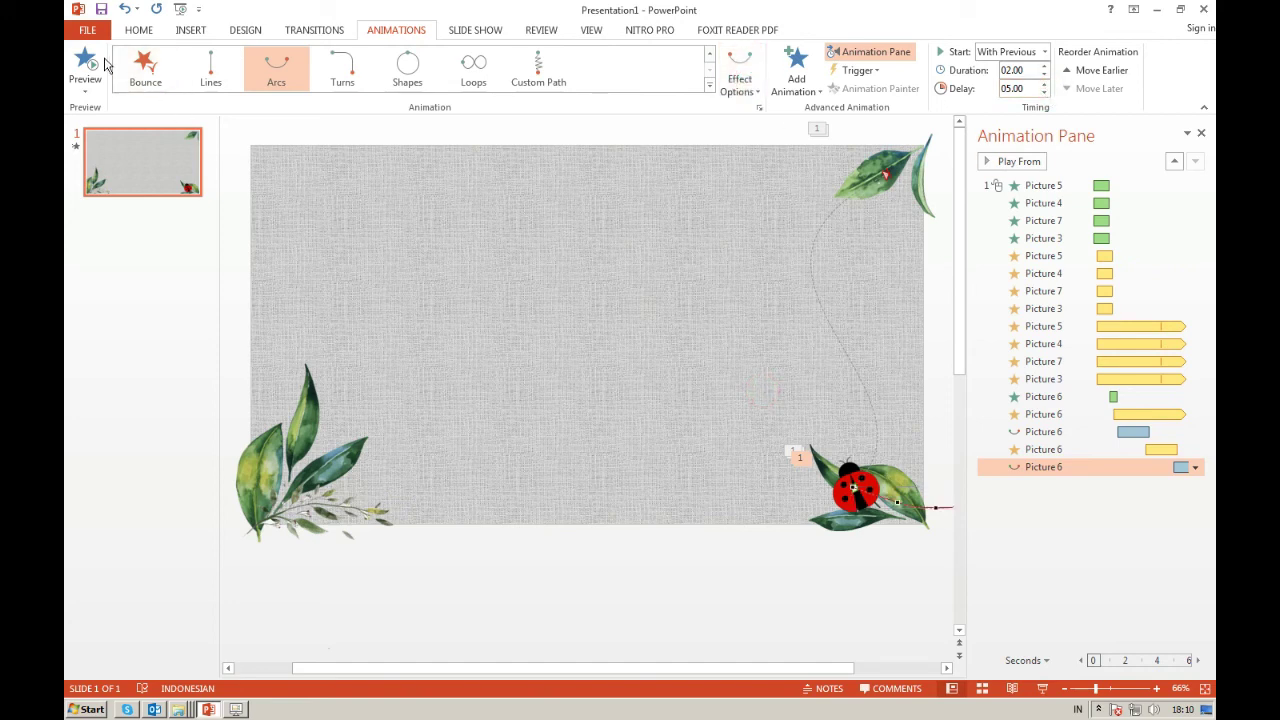
pyautogui.click(478, 666)
pyautogui.click(852, 568)
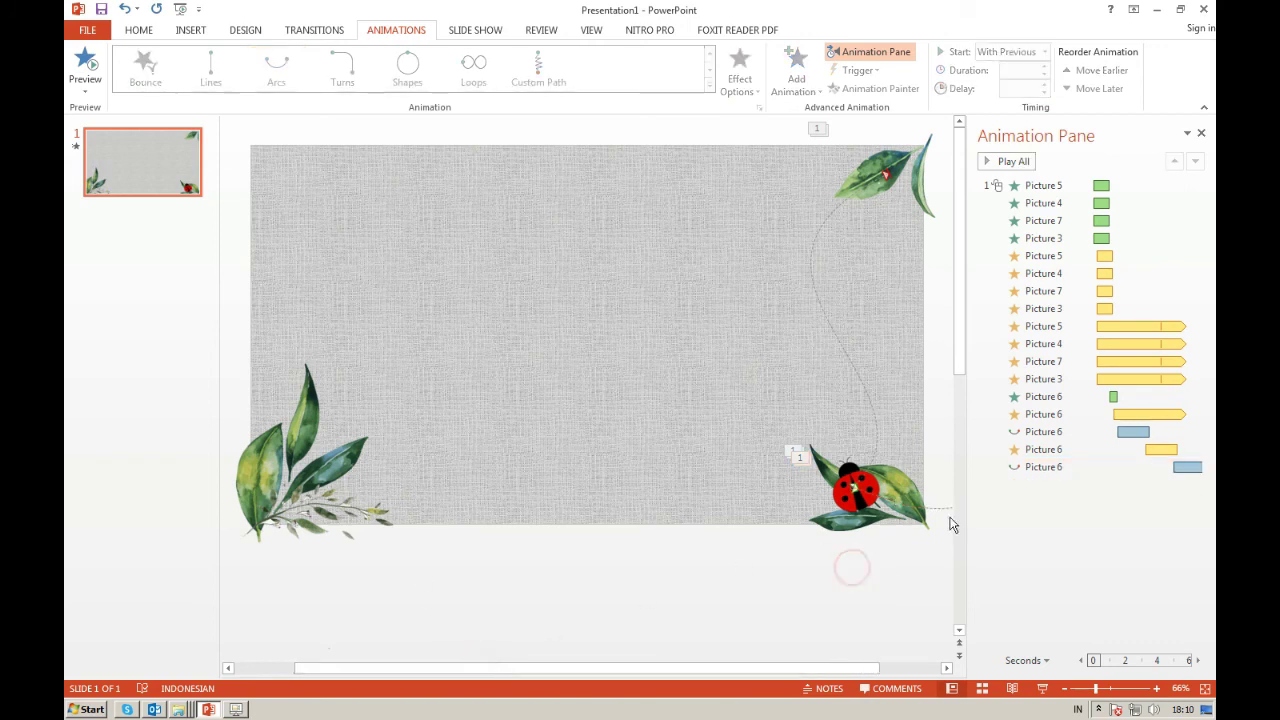
pyautogui.click(880, 492)
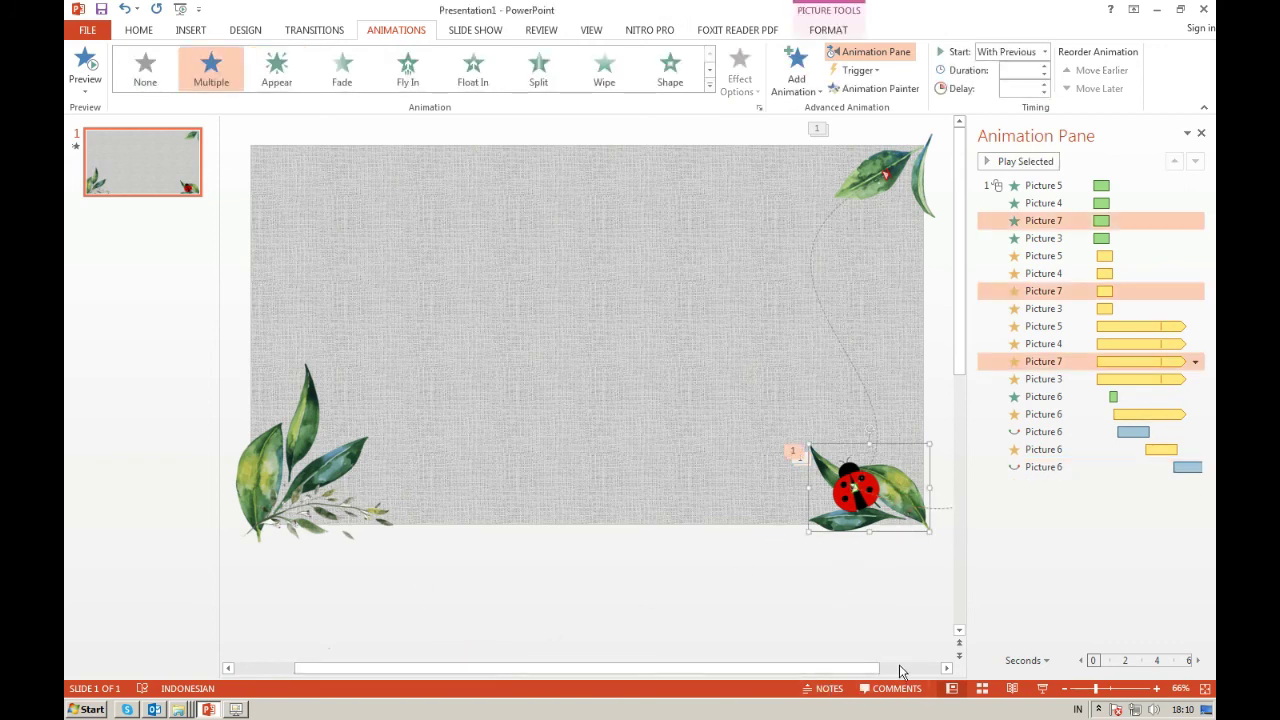
pyautogui.click(944, 668)
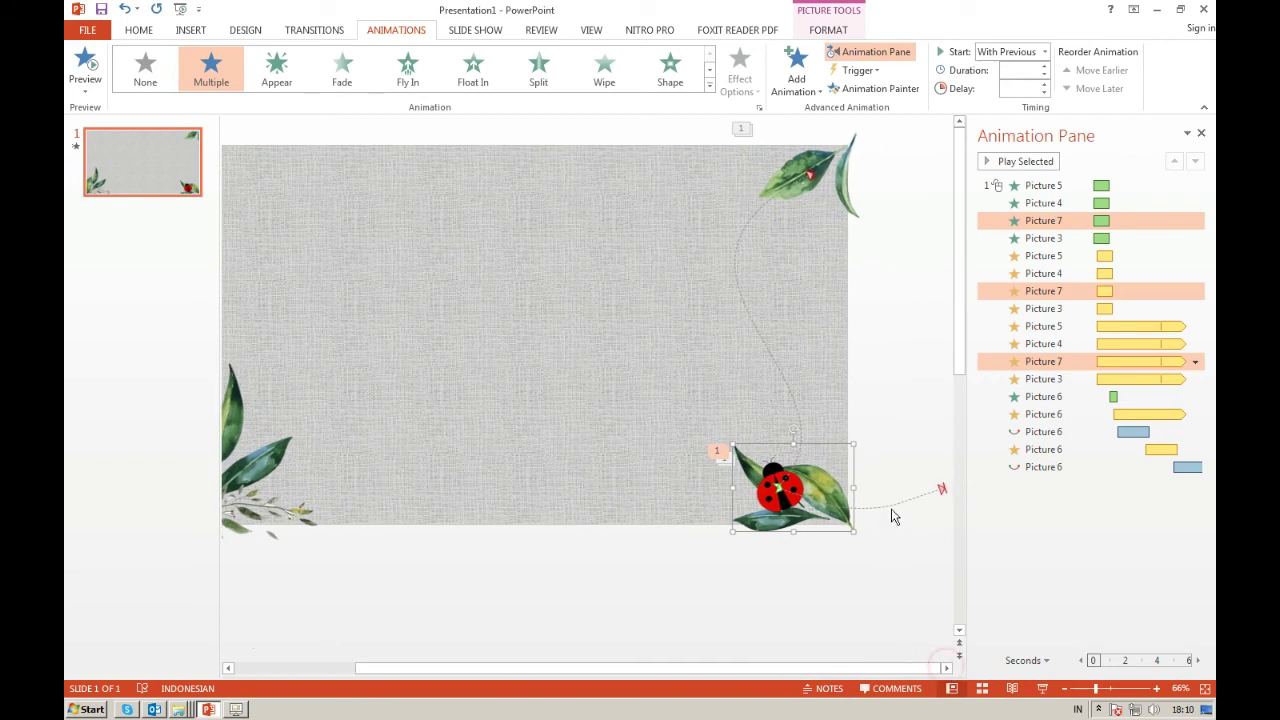
pyautogui.click(893, 507)
pyautogui.moveTo(893, 507); pyautogui.dragTo(668, 312)
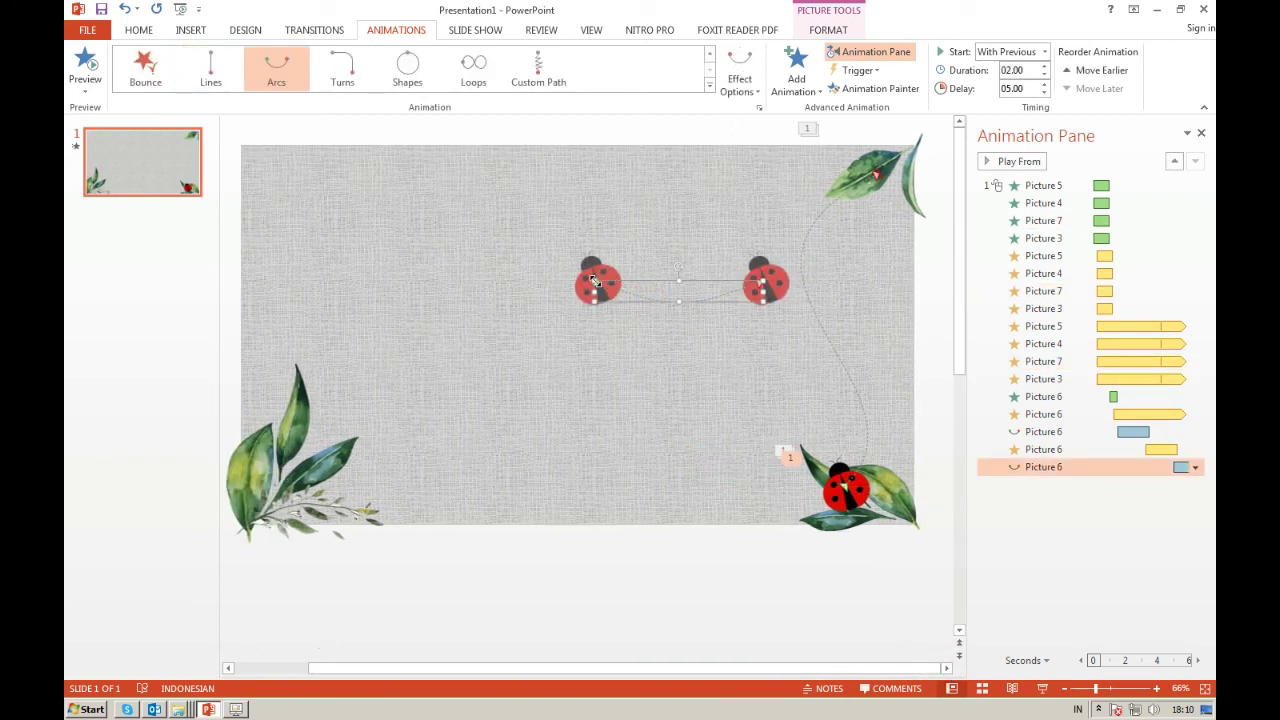
# Move the path's ends onto the top-right and bottom-left leaves and delete three extra vertices.
pyautogui.click(738, 85)
pyautogui.click(770, 397)
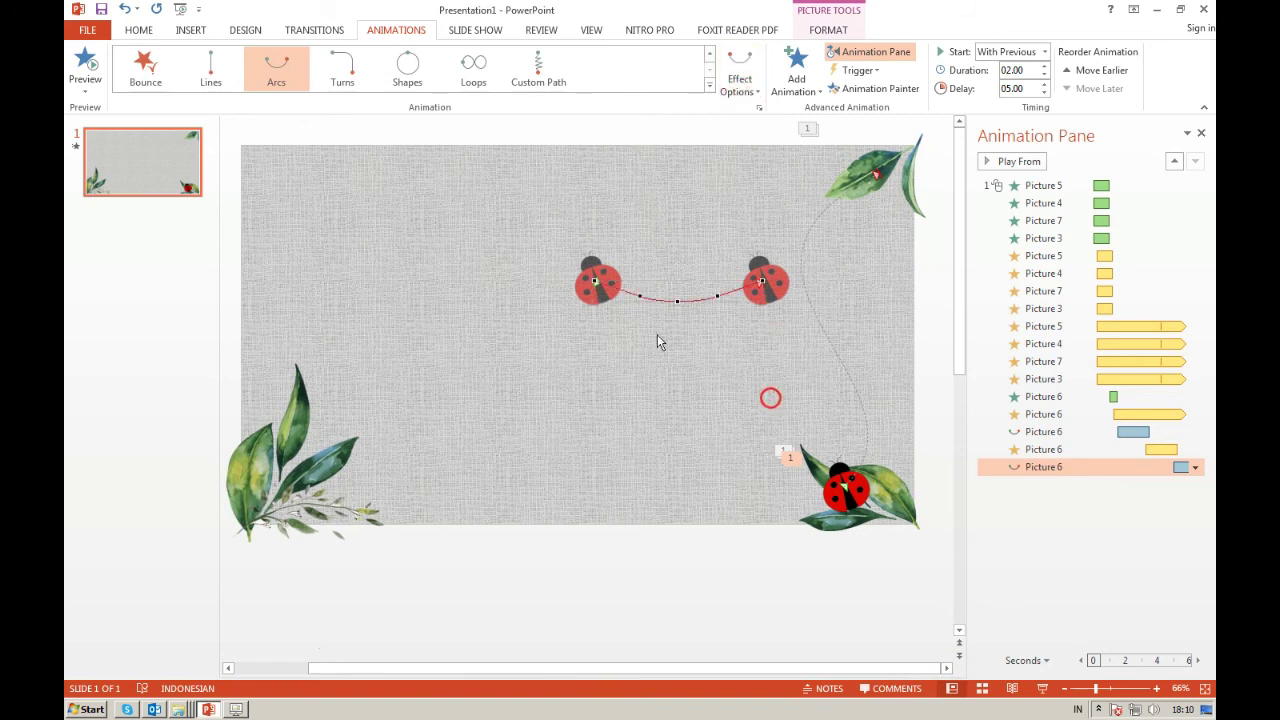
pyautogui.moveTo(591, 279); pyautogui.dragTo(877, 172)
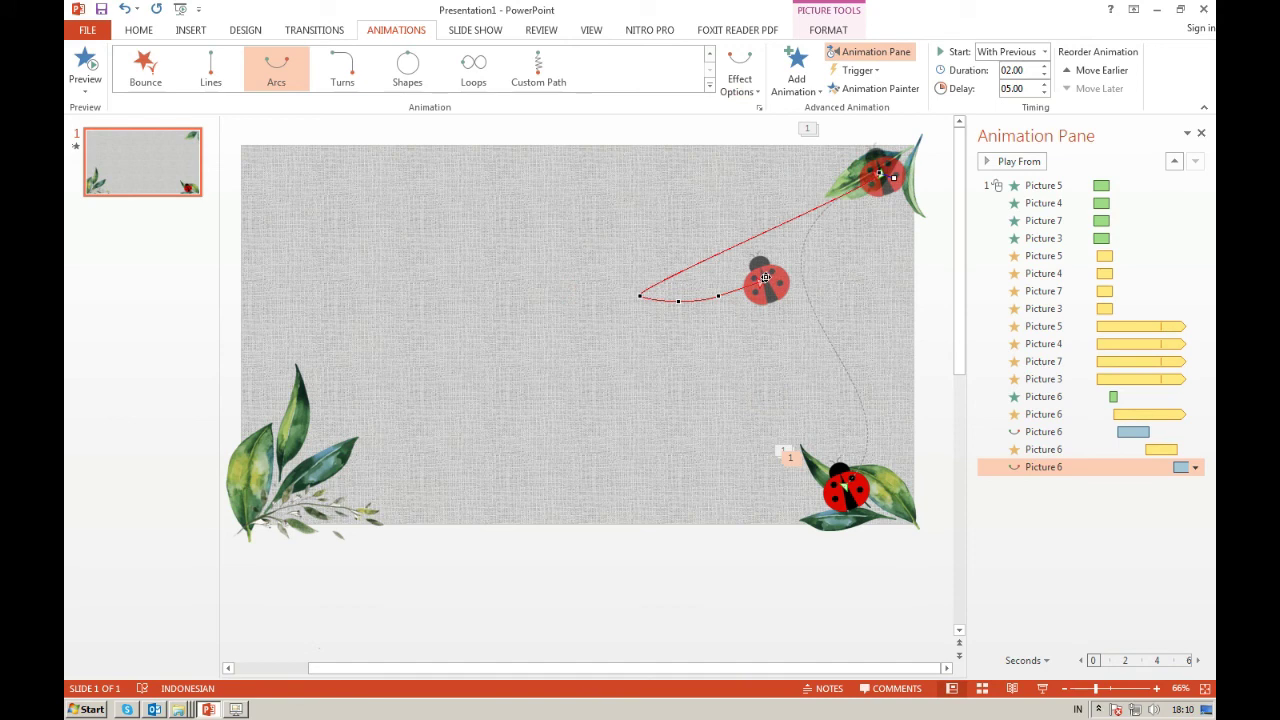
pyautogui.moveTo(763, 279); pyautogui.dragTo(254, 517)
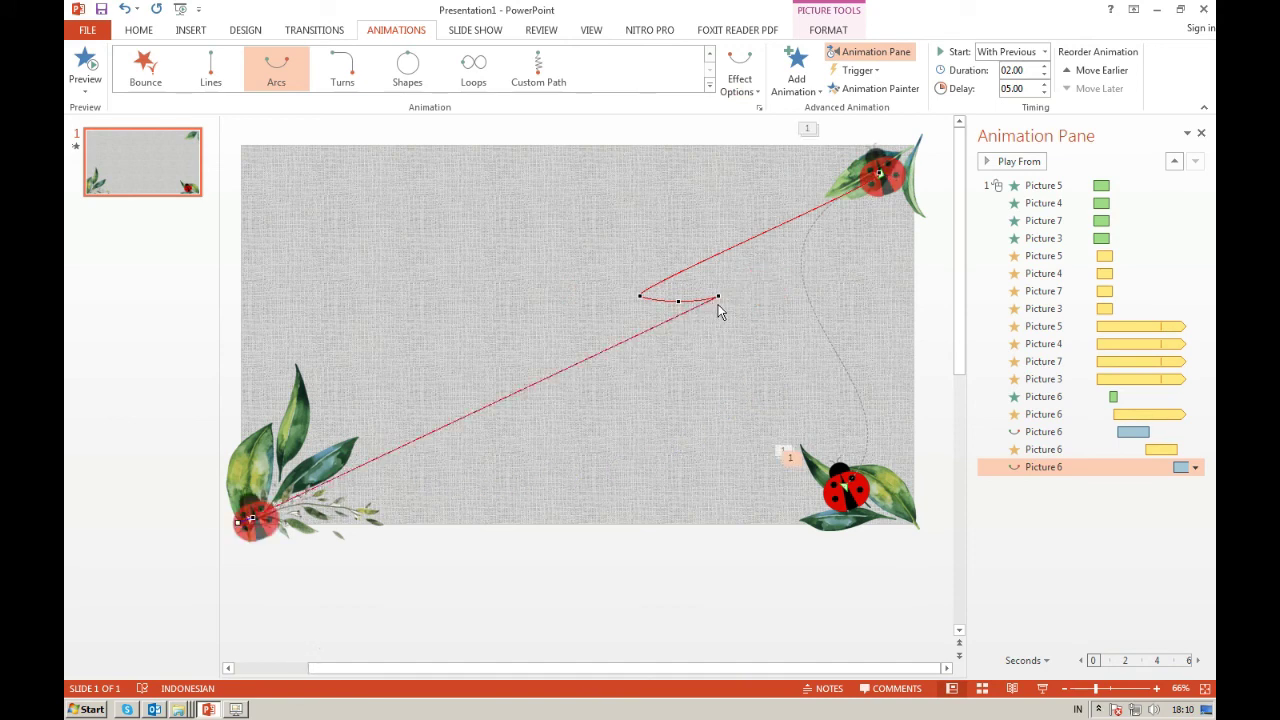
pyautogui.rightClick(721, 295)
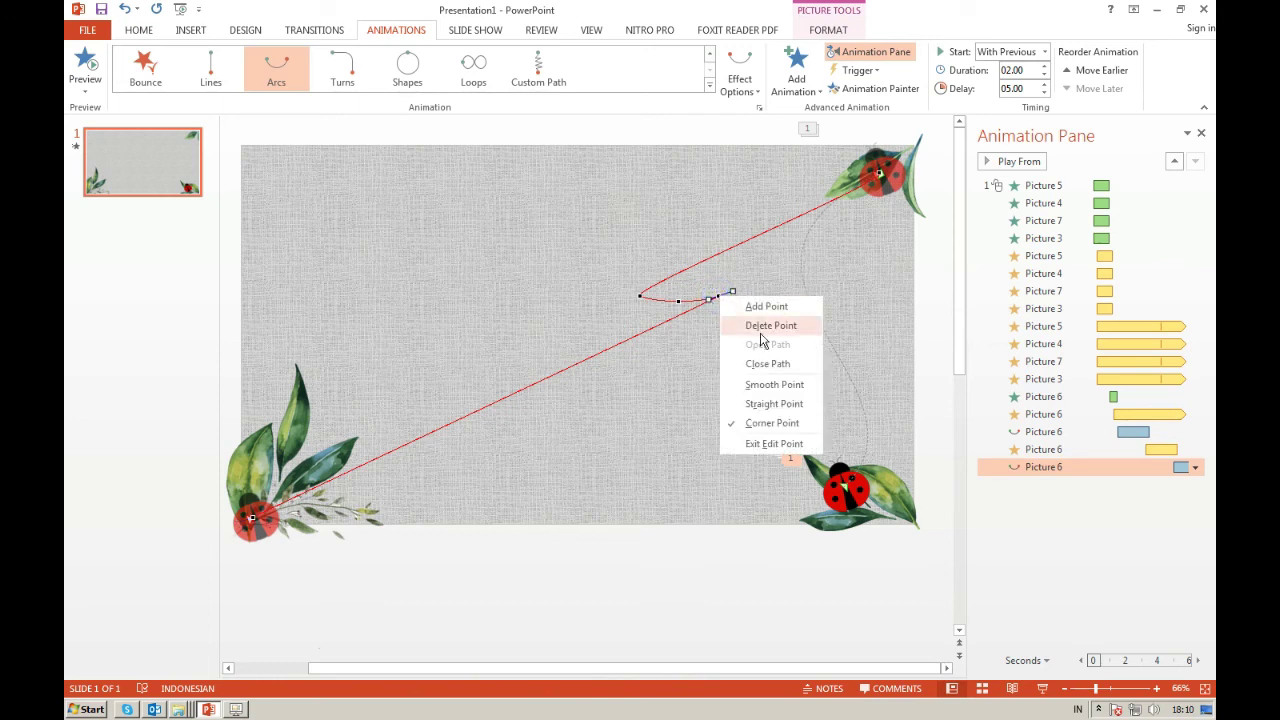
pyautogui.click(760, 326)
pyautogui.rightClick(678, 300)
pyautogui.click(715, 326)
pyautogui.rightClick(640, 294)
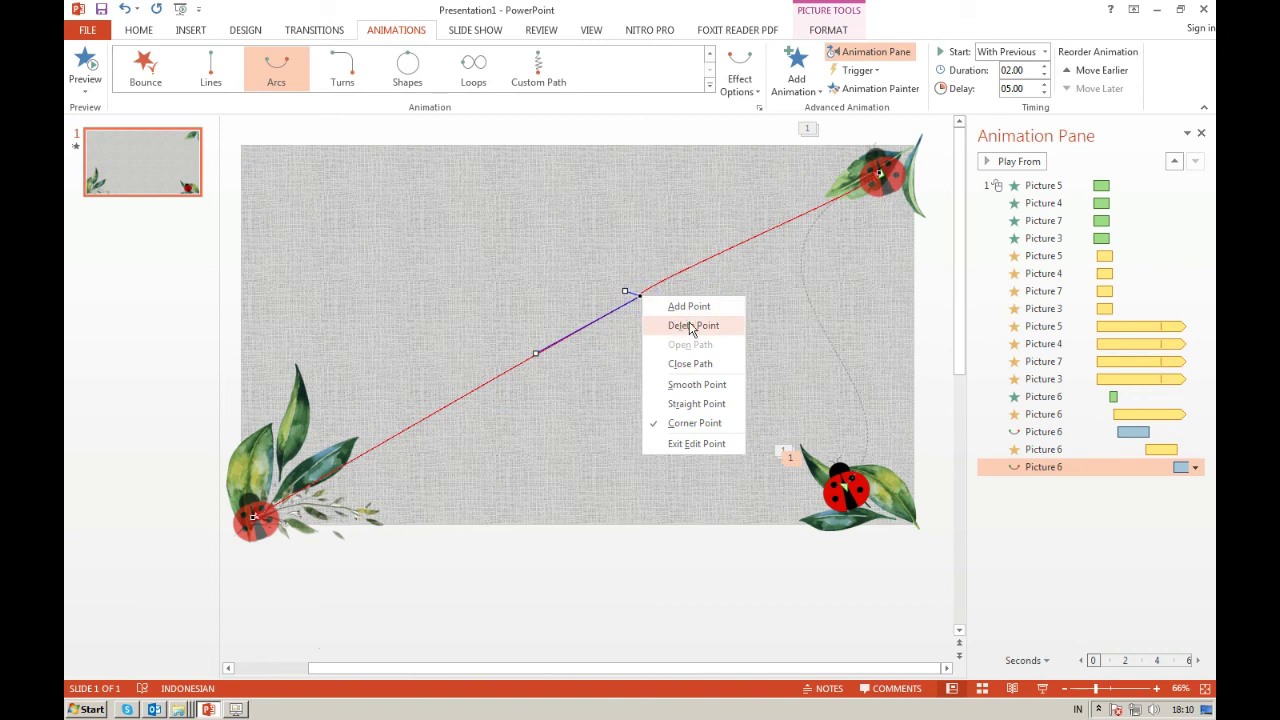
pyautogui.click(688, 322)
# Add a midpoint and bend the path into an upward curve, then preview.
pyautogui.click(670, 287)
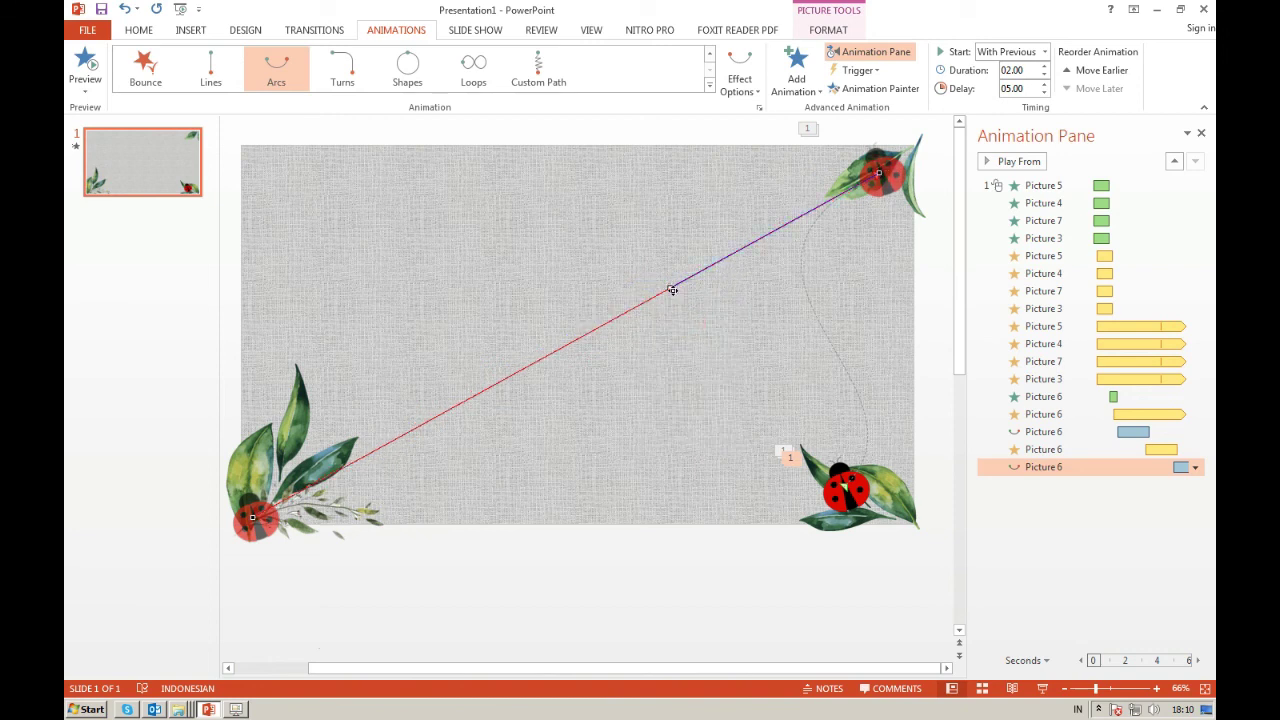
pyautogui.moveTo(669, 286); pyautogui.dragTo(431, 186)
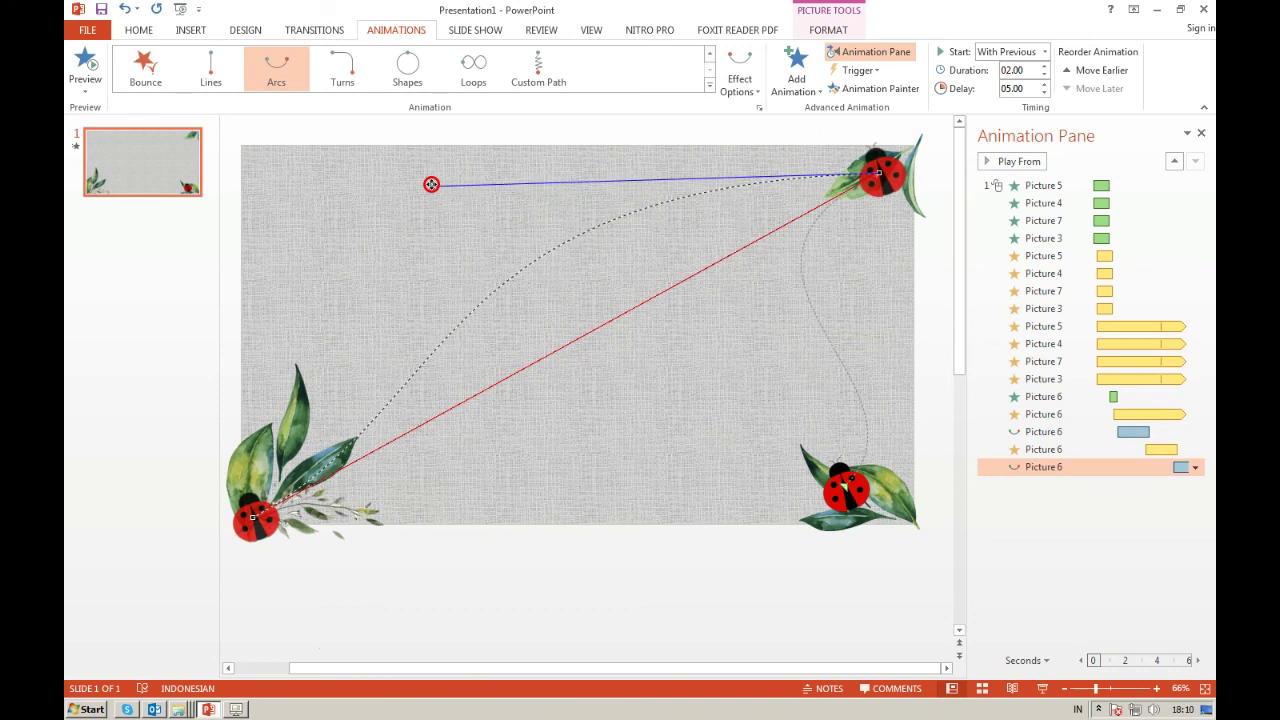
pyautogui.click(253, 517)
pyautogui.moveTo(460, 403); pyautogui.dragTo(590, 427)
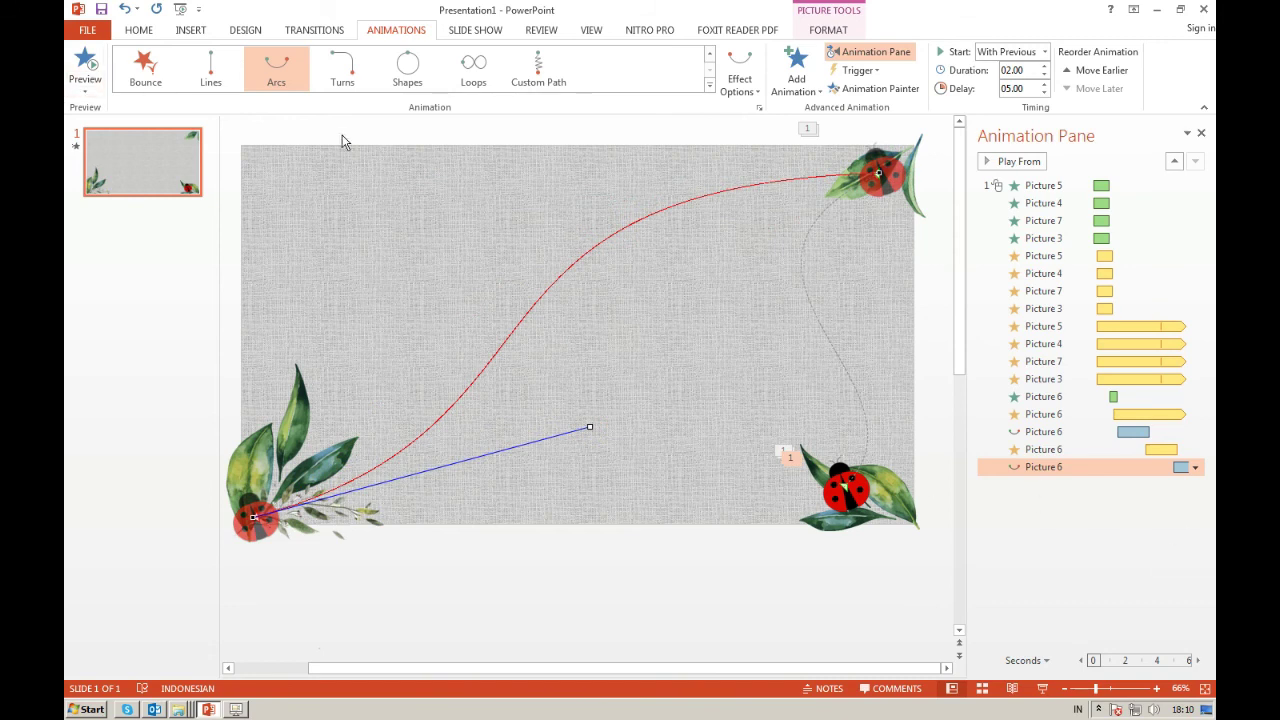
pyautogui.click(104, 64)
pyautogui.click(236, 707)
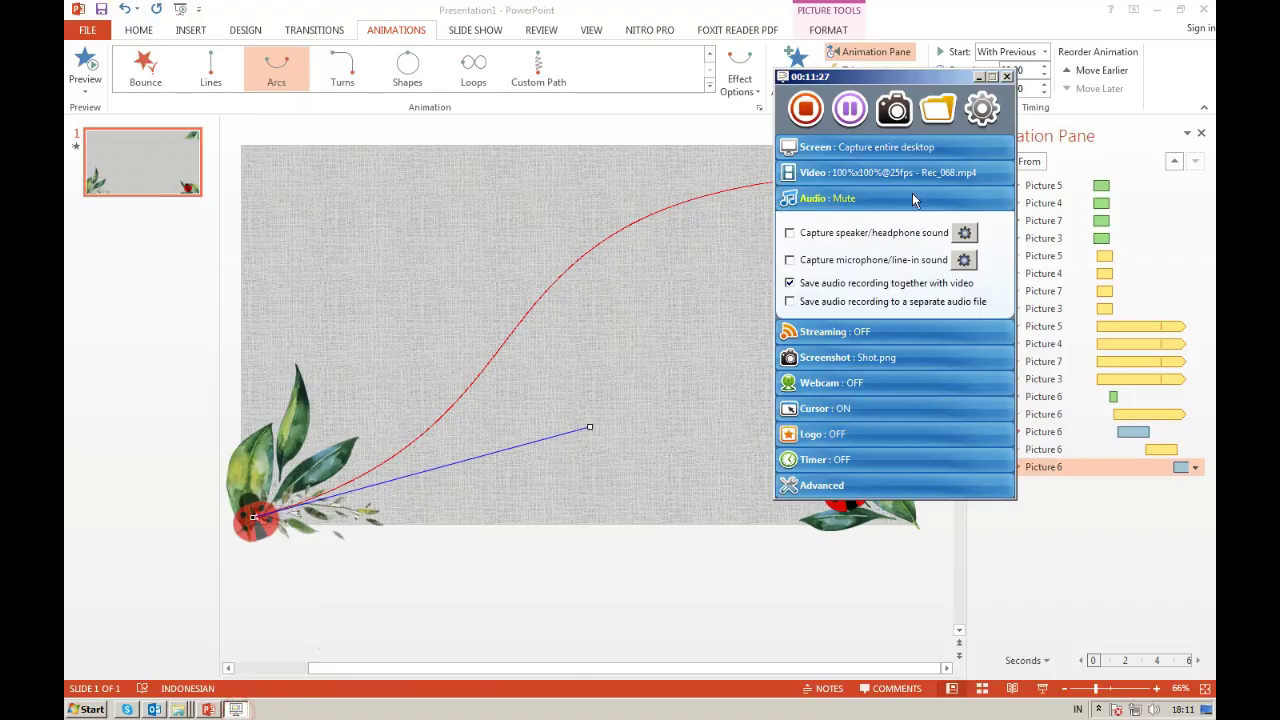